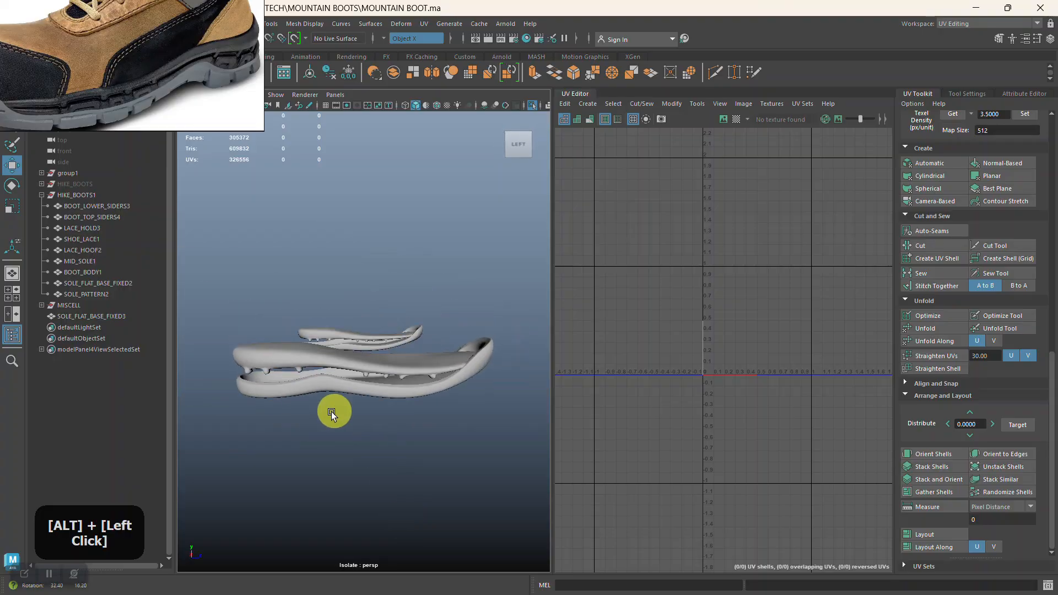
Examine the pair of isolated boot soles from several angles, including the gap between upper and lower layers.
left_click(330, 394)
left_click(389, 446)
right_click_drag(292, 485, 336, 536, "alt")
middle_click_drag(336, 536, 354, 402, "alt")
left_click_drag(354, 402, 321, 419, "alt")
middle_click_drag(322, 419, 338, 356, "alt")
right_click_drag(338, 356, 337, 400, "alt")
left_click_drag(338, 400, 432, 338, "alt")
left_click(432, 337)
left_click(428, 428)
right_click_drag(427, 427, 312, 324, "alt")
left_click_drag(407, 329, 321, 338, "alt")
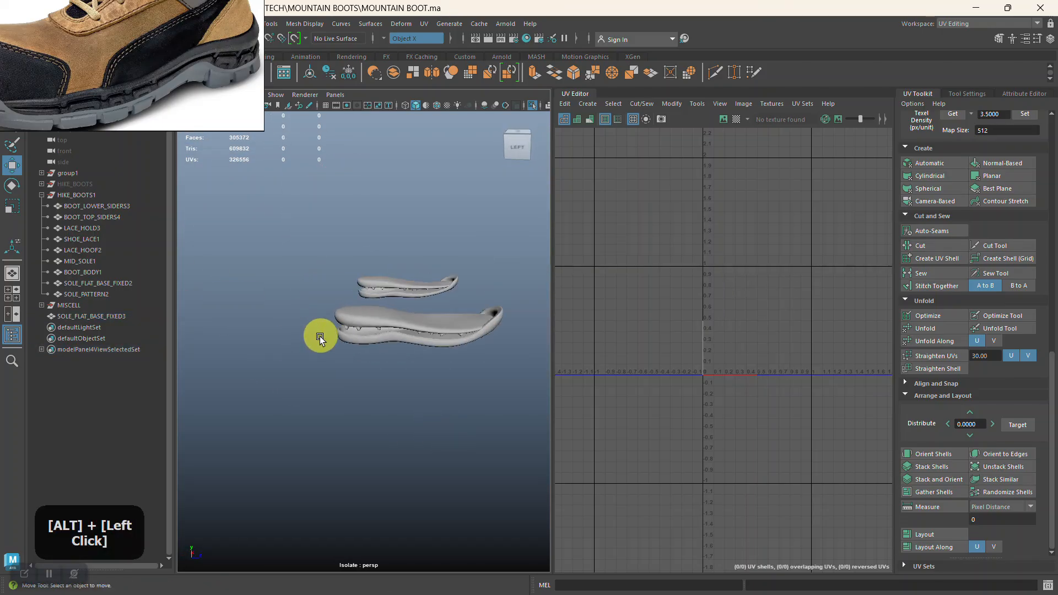
middle_click_drag(321, 339, 264, 363, "alt")
Apply an automatic UV projection to SOLE_FLAT_BASE_FIXED3.
left_click(387, 361)
right_click_drag(721, 291, 754, 366, "alt")
middle_click_drag(754, 367, 699, 406, "alt")
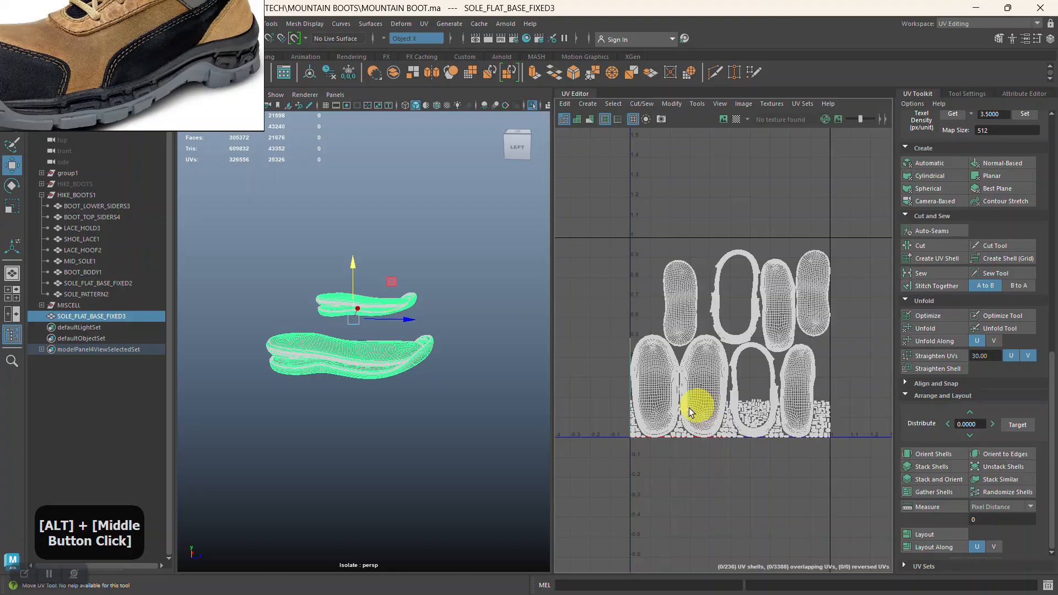
right_click_drag(699, 406, 699, 456, "alt")
middle_click_drag(699, 456, 703, 373, "alt")
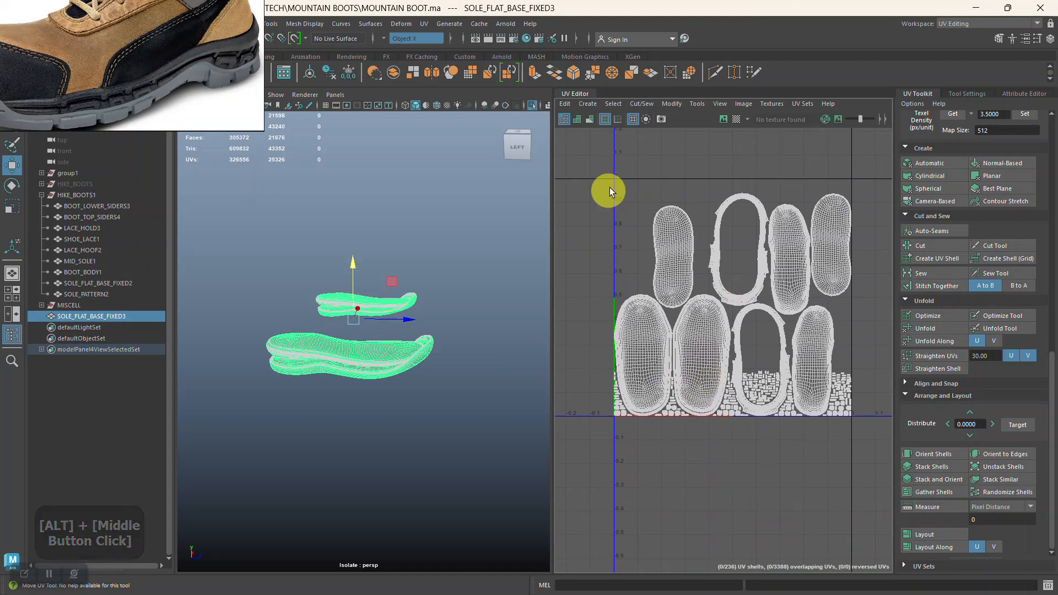
left_click(930, 164)
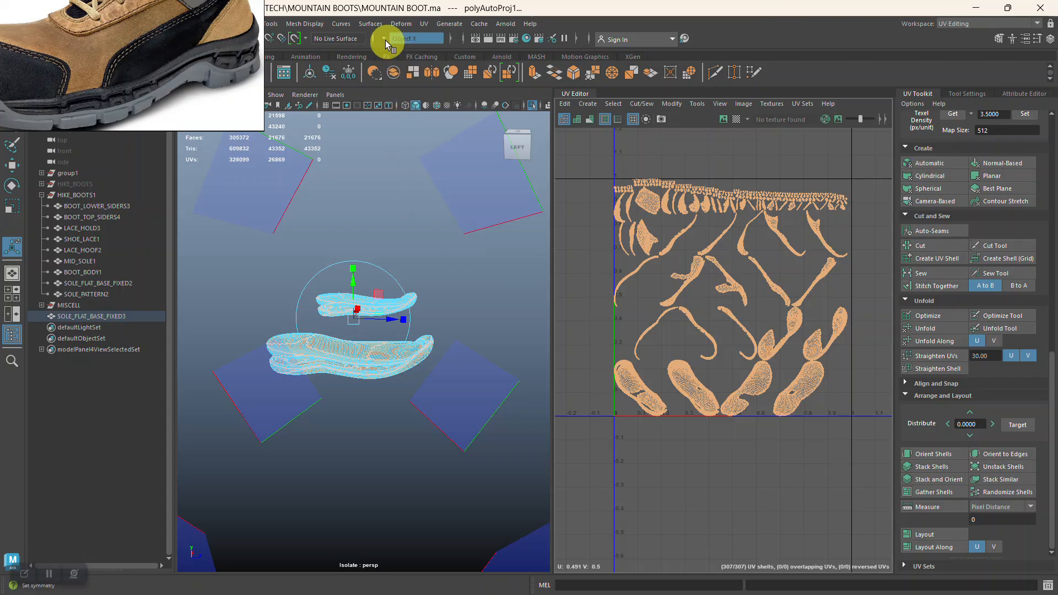
Select all UV shells of the sole mesh and delete its UVs.
right_click_drag(471, 322, 468, 394, "alt")
left_click(527, 298)
right_click_drag(702, 299, 698, 339, "alt")
right_click(589, 154)
left_click(562, 139)
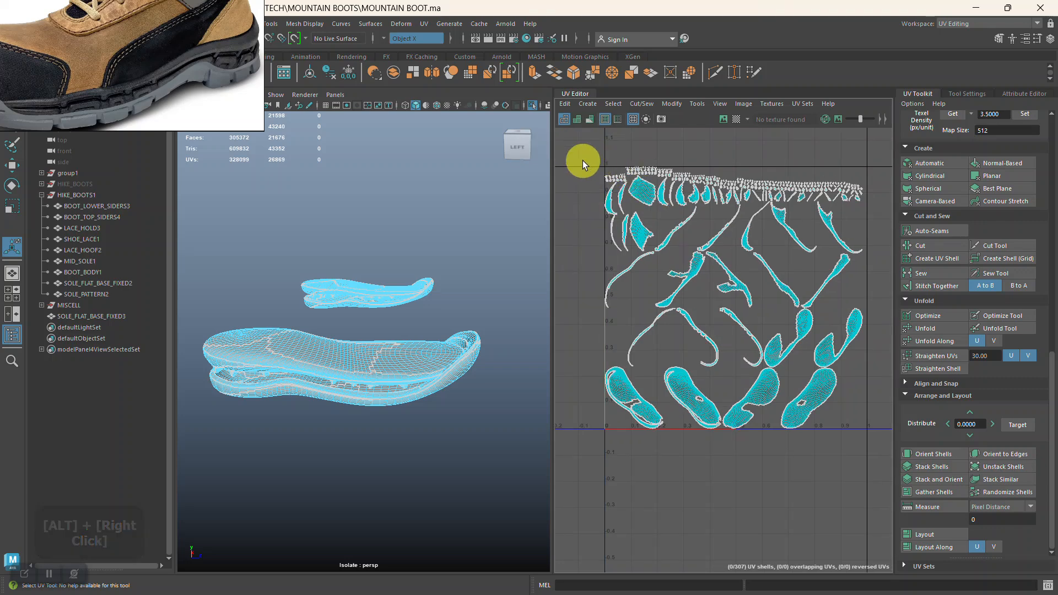
left_click_drag(582, 160, 740, 348)
left_click_drag(868, 440, 878, 445)
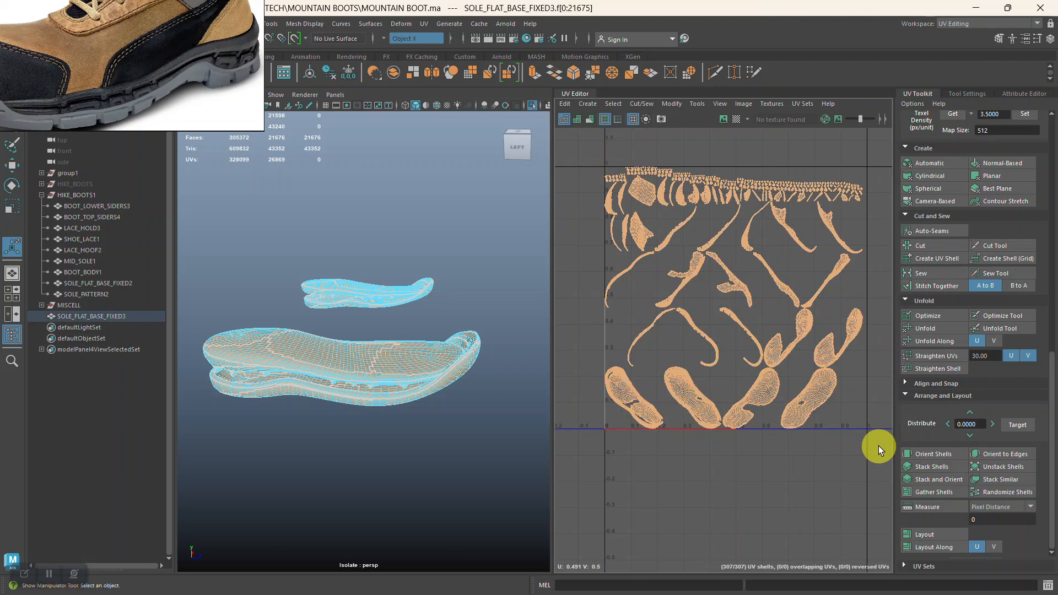
key("Delete")
key("w")
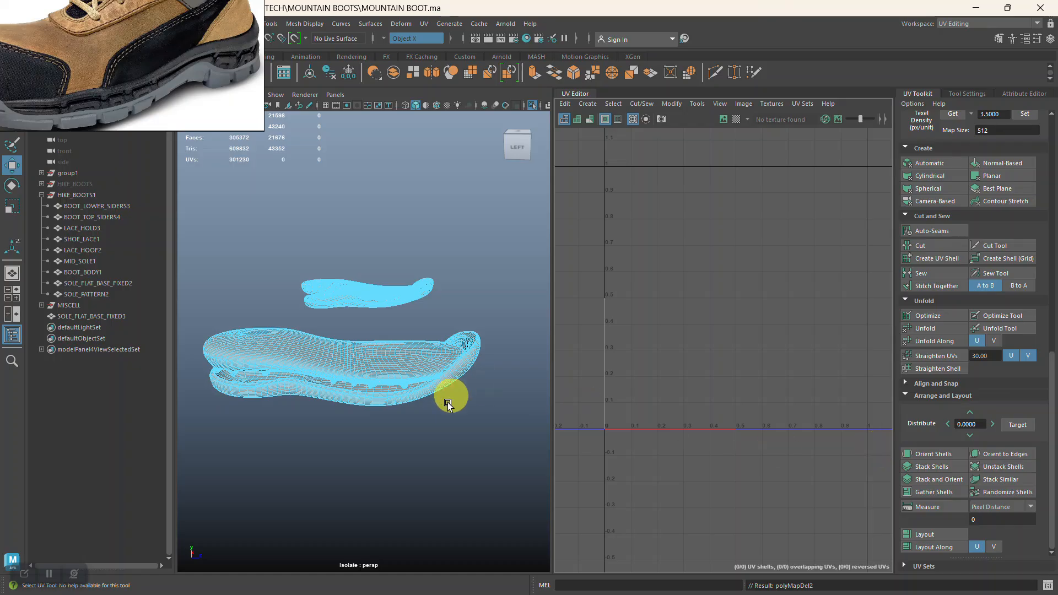
Turn symmetry off and apply a camera-based UV projection to the whole sole mesh from a raised side view.
right_click_drag(416, 437, 406, 470, "alt")
left_click_drag(401, 392, 444, 385, "alt")
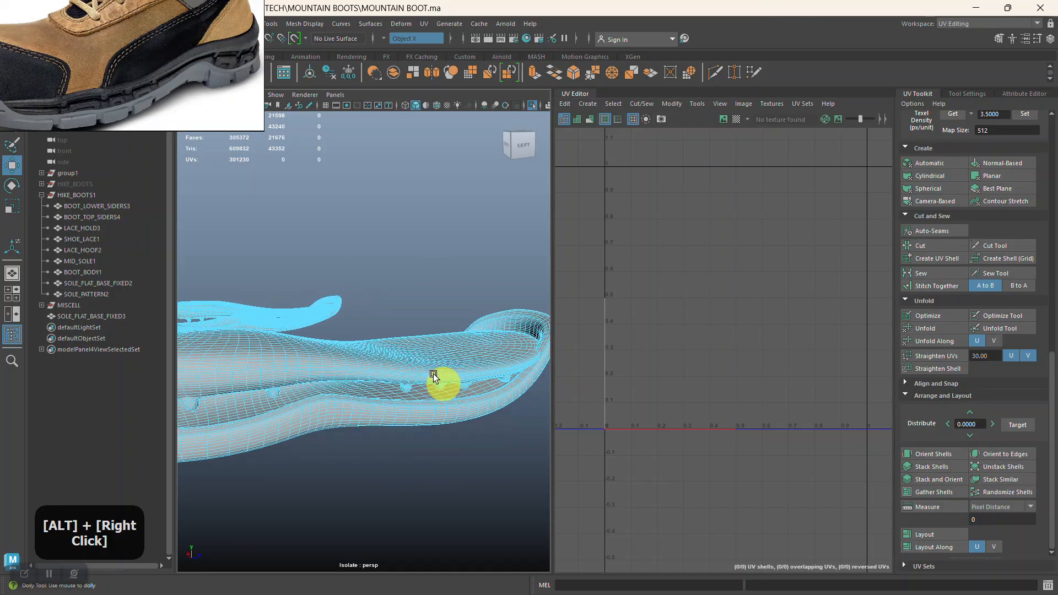
right_click_drag(444, 385, 444, 350, "alt")
left_click_drag(369, 350, 346, 402, "alt")
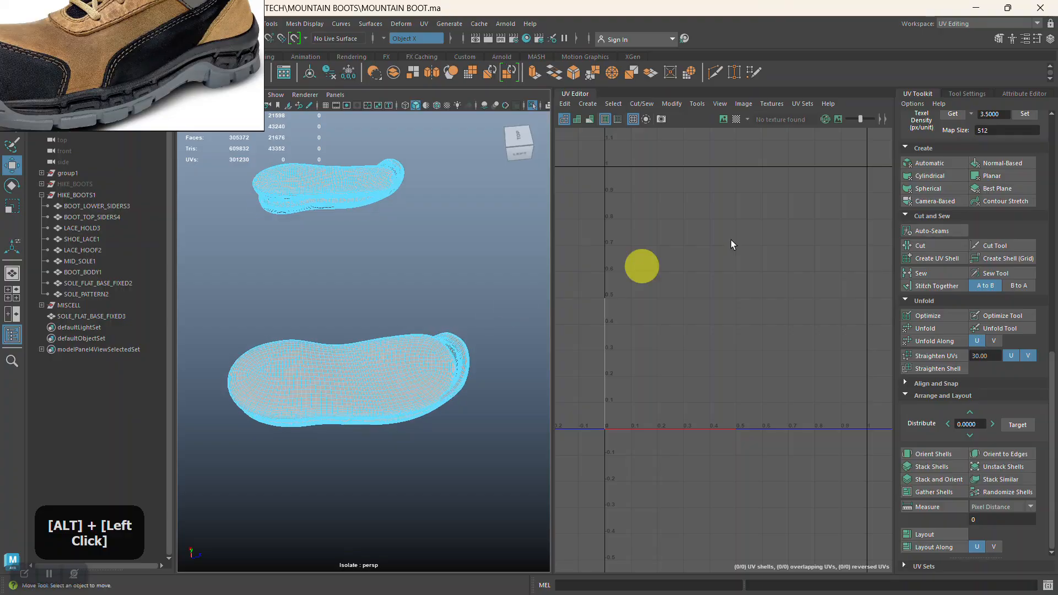
left_click(941, 199)
right_click_drag(416, 265, 447, 251)
left_click(385, 40)
left_click(403, 48)
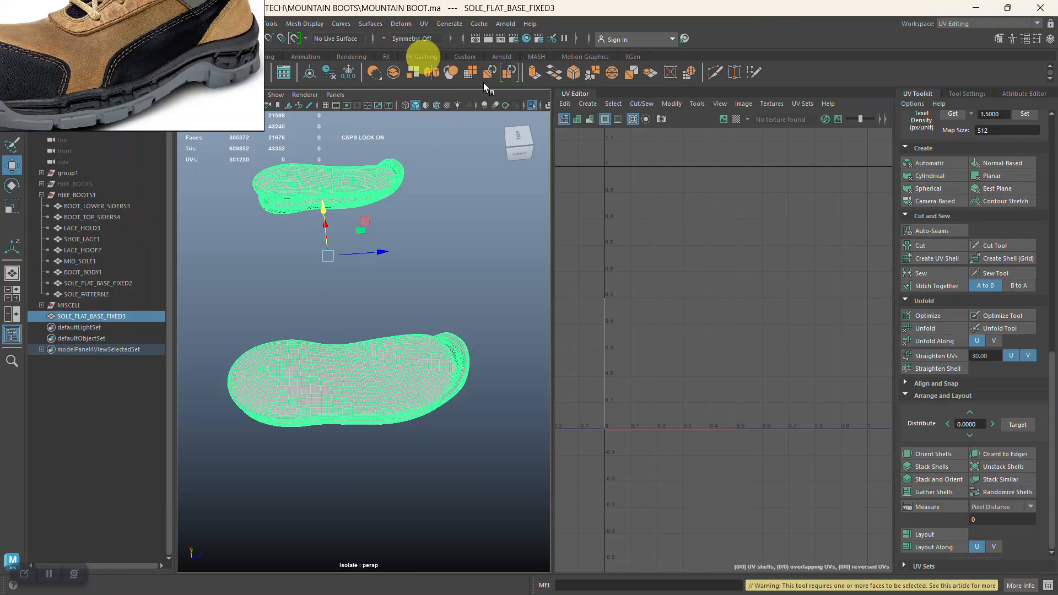
left_click(931, 200)
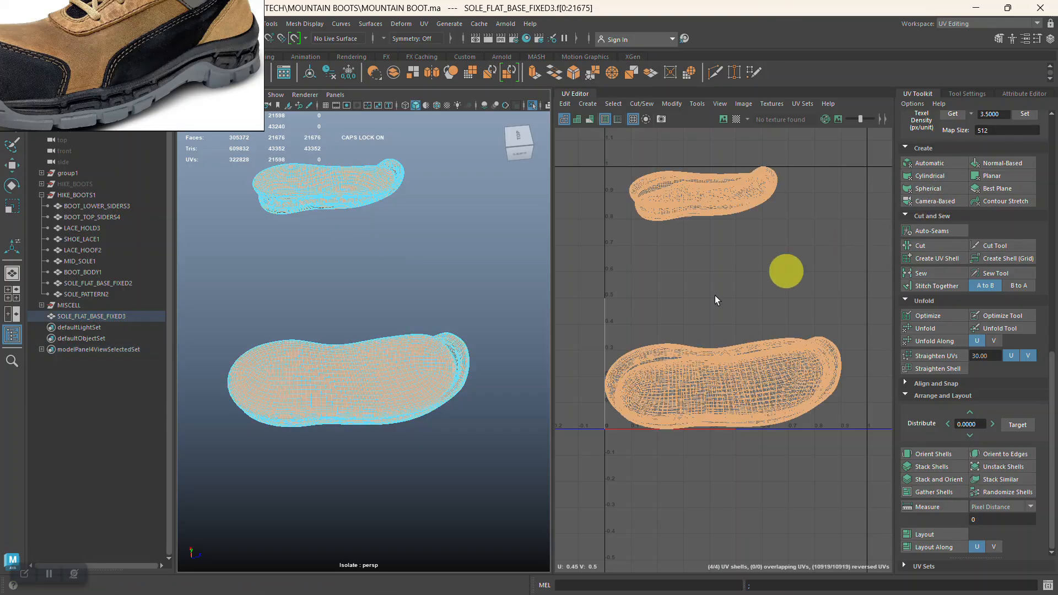
Widen the 3D viewport beside the UV editor and examine the sole's gap, studs and rims up close.
left_click(477, 304)
right_click_drag(477, 304, 424, 345, "alt")
left_click_drag(424, 345, 422, 286, "alt")
right_click_drag(423, 286, 370, 341, "alt")
middle_click_drag(371, 341, 438, 363, "alt")
right_click_drag(438, 363, 379, 288, "alt")
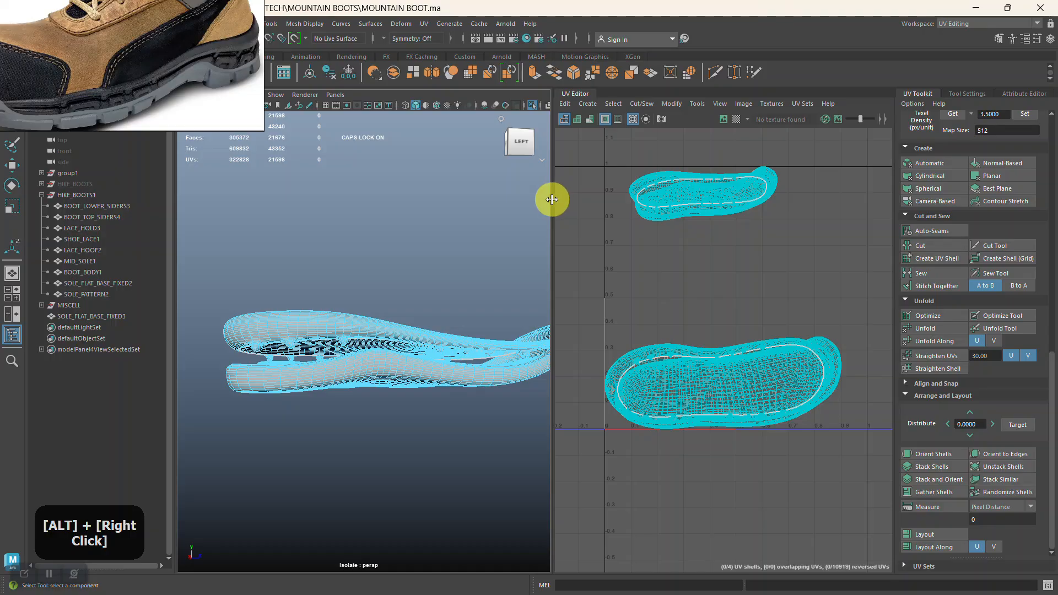
left_click_drag(551, 250, 618, 260)
right_click_drag(490, 260, 446, 253, "alt")
mouse_move(446, 253)
left_mouse_down("alt")
mouse_move(474, 241)
mouse_move(449, 232)
left_mouse_up("alt")
right_click_drag(449, 231, 421, 237, "alt")
left_click_drag(420, 236, 444, 300, "alt")
right_click_drag(444, 300, 409, 344, "alt")
left_click_drag(408, 344, 430, 413, "alt")
left_click(412, 376)
right_click_drag(431, 413, 461, 319, "alt")
middle_click_drag(460, 319, 432, 372, "alt")
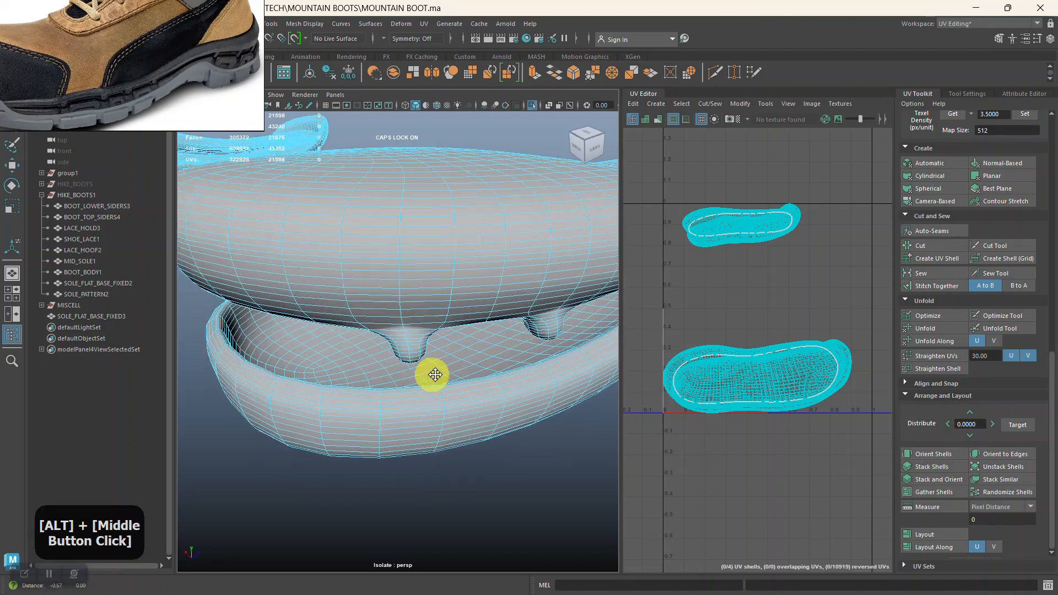
right_click_drag(432, 373, 372, 395, "alt")
middle_click_drag(371, 396, 378, 332, "alt")
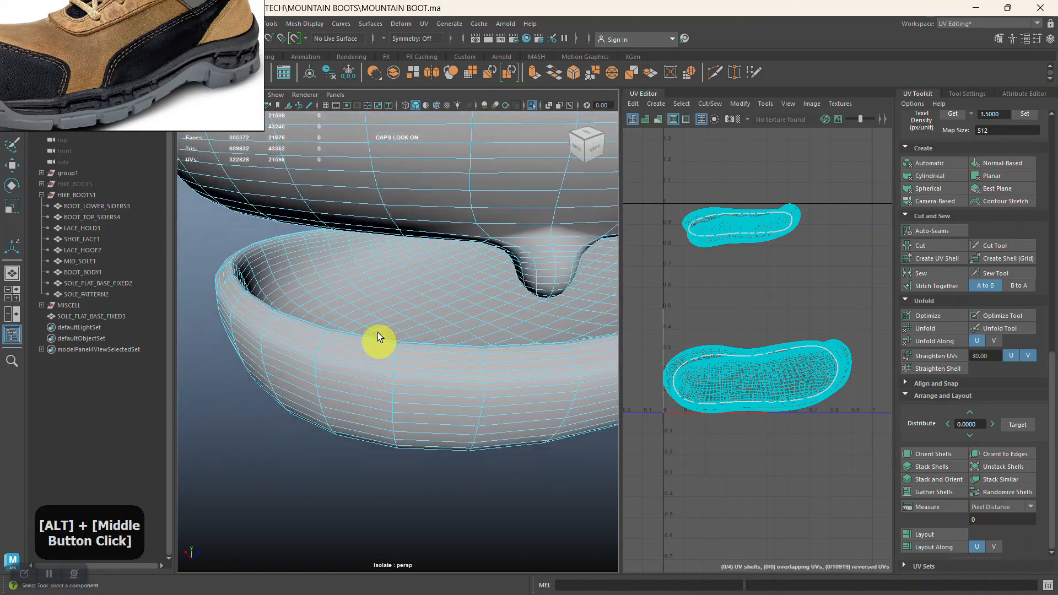
Enable Object X symmetry and cut the UVs along an edge loop on the lower sole's inner wall.
left_click(384, 38)
left_click(399, 52)
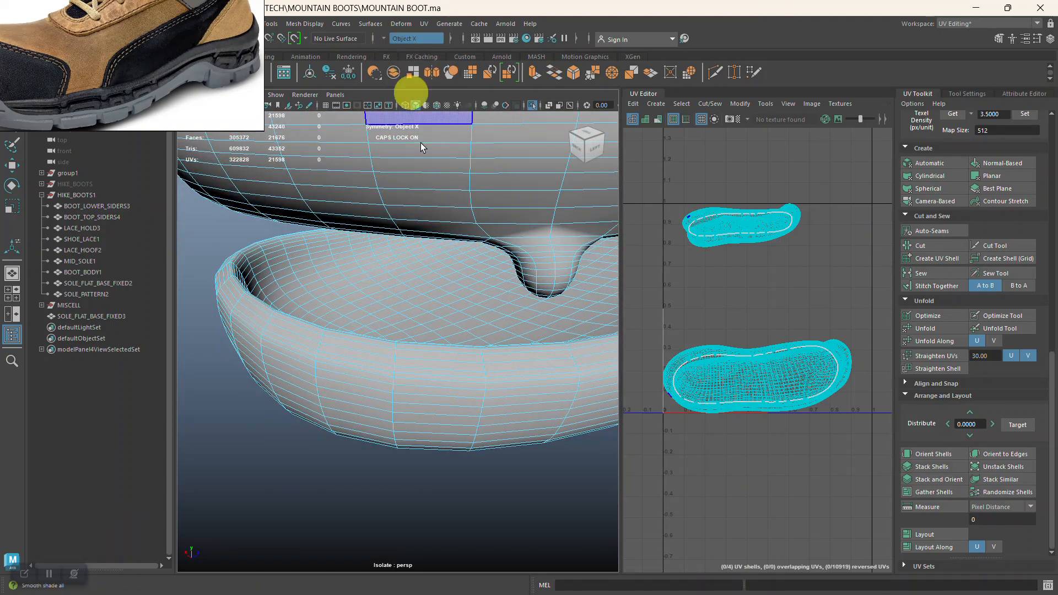
right_click_drag(355, 274, 309, 258, "alt")
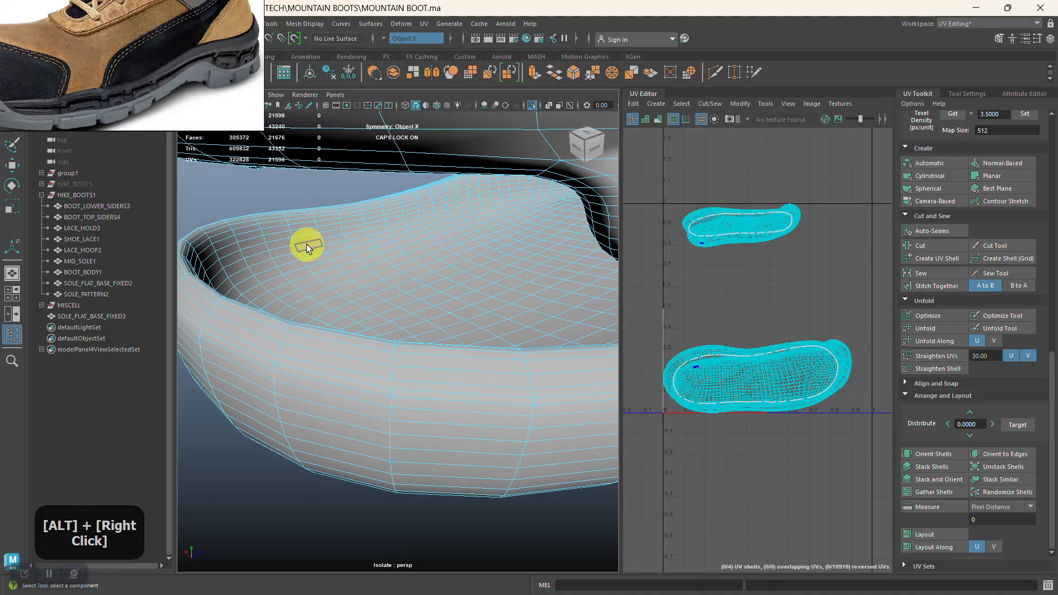
right_click_drag(349, 240, 350, 210)
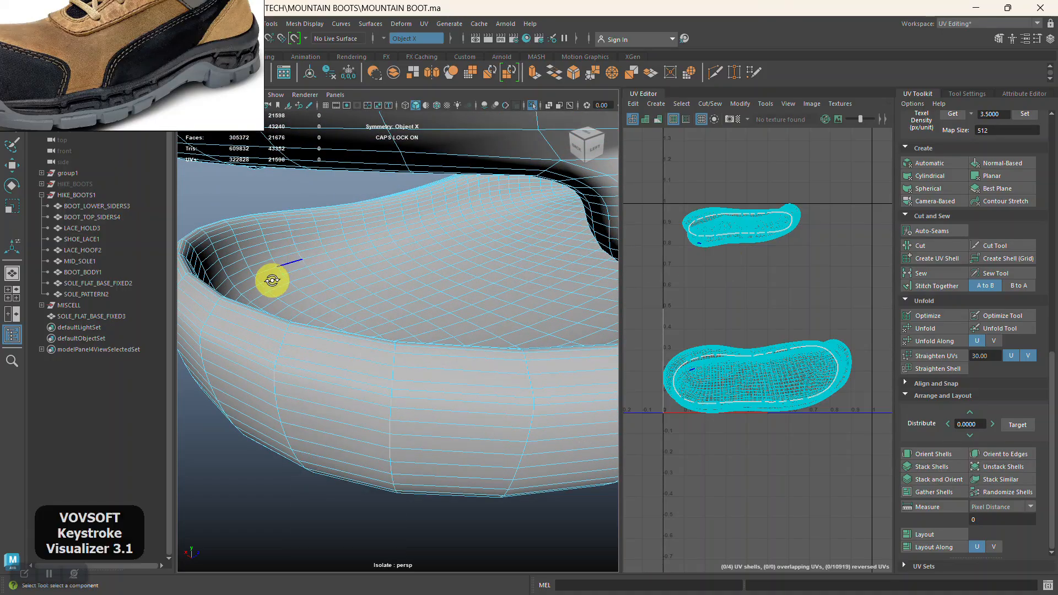
left_click_drag(271, 280, 267, 283, "alt")
middle_click_drag(266, 283, 302, 276, "alt")
right_click_drag(302, 276, 526, 298, "alt")
left_click(280, 228)
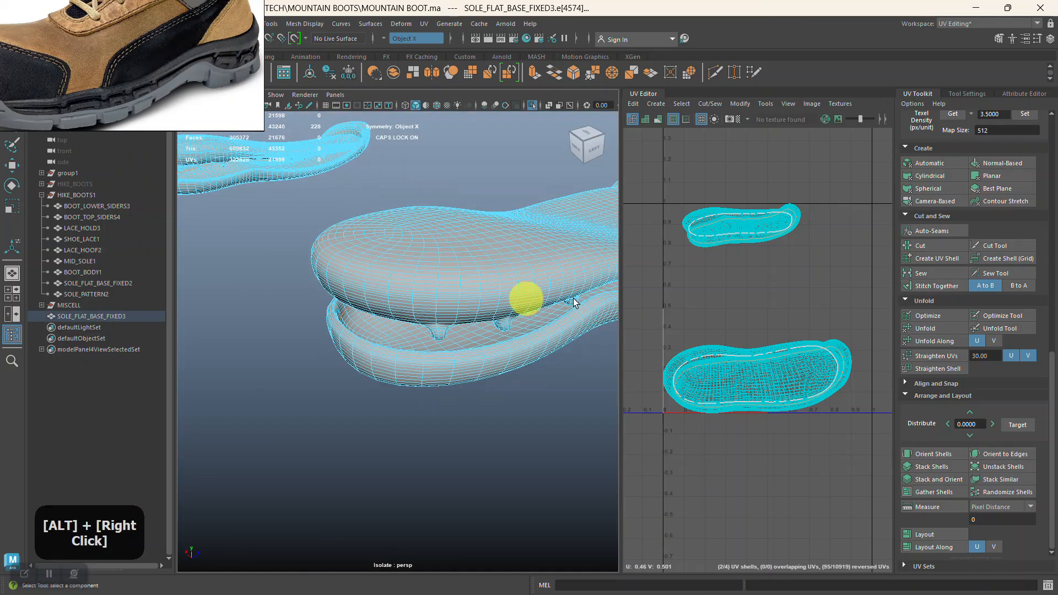
left_click(930, 246)
Cut the UVs along the edge loop running around the upper sole layer's side.
key("w")
middle_click_drag(417, 331, 402, 380, "alt")
right_click_drag(402, 380, 353, 412, "alt")
left_click_drag(339, 417, 387, 375, "alt")
middle_click_drag(387, 375, 404, 349, "alt")
left_click_drag(404, 349, 347, 378, "alt")
left_click(346, 366)
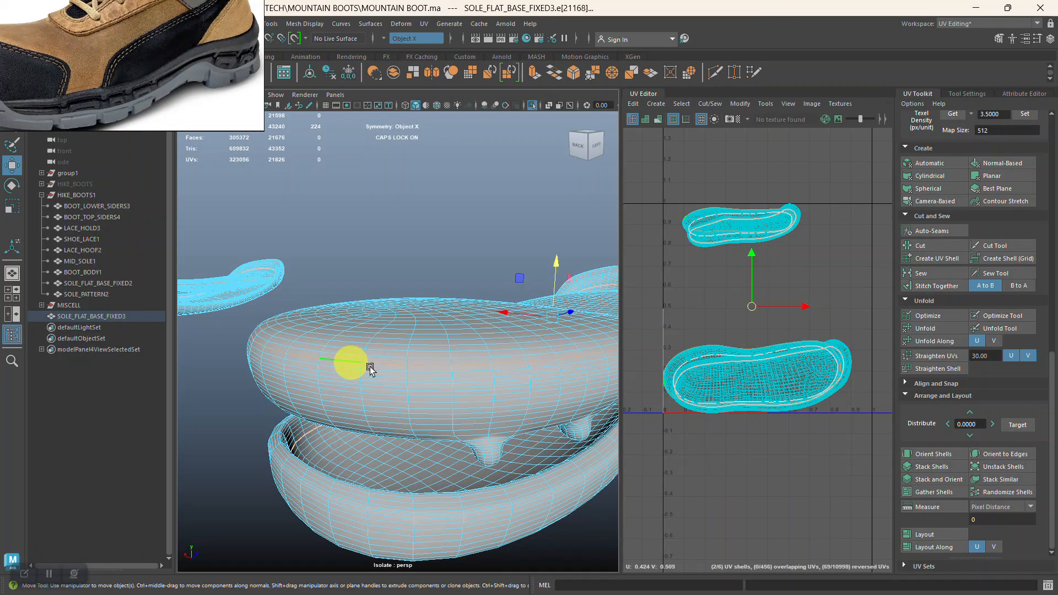
left_click(925, 246)
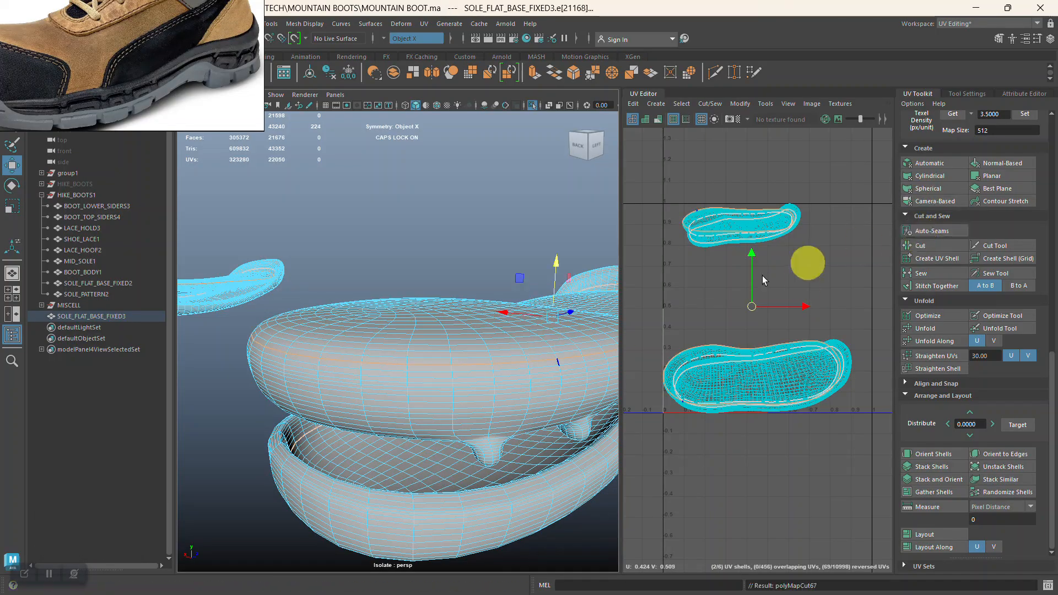
Inspect the new seams along the sole's side and around the raised toe.
right_click_drag(494, 331, 464, 298, "alt")
left_click_drag(465, 298, 441, 309, "alt")
middle_click_drag(441, 309, 396, 332, "alt")
right_click_drag(397, 333, 416, 373, "alt")
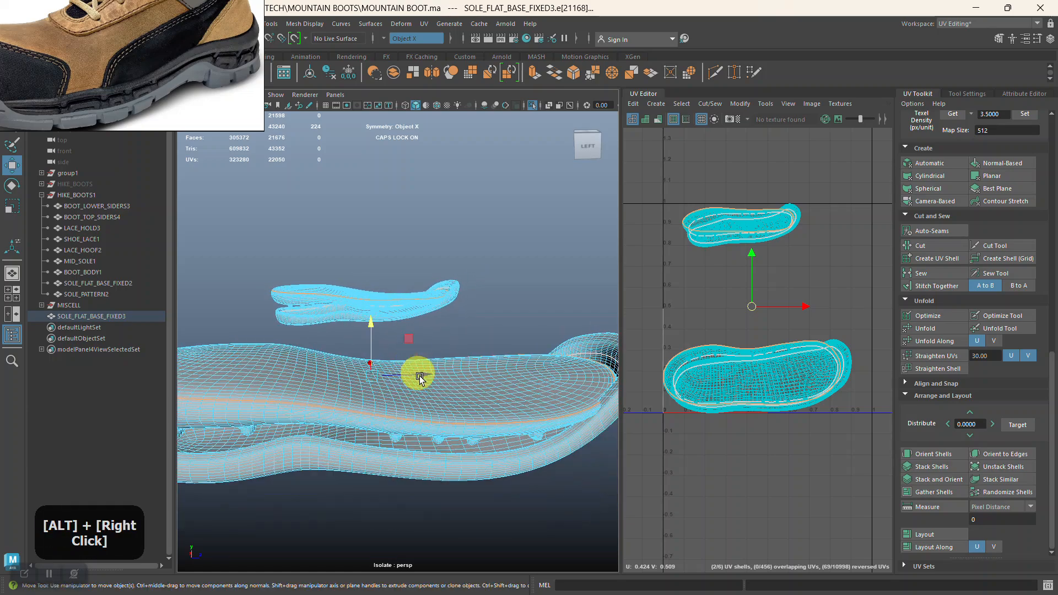
middle_click_drag(415, 373, 472, 369, "alt")
left_click_drag(472, 369, 432, 361, "alt")
middle_click_drag(432, 361, 378, 354, "alt")
right_click_drag(378, 354, 462, 395, "alt")
left_click_drag(462, 395, 538, 371, "alt")
middle_click_drag(538, 371, 507, 370, "alt")
left_click_drag(507, 371, 510, 404, "alt")
middle_click_drag(509, 404, 437, 397, "alt")
right_click_drag(437, 397, 540, 415, "alt")
middle_click_drag(540, 415, 386, 394, "alt")
right_click_drag(387, 394, 422, 352, "alt")
middle_click_drag(422, 352, 480, 318, "alt")
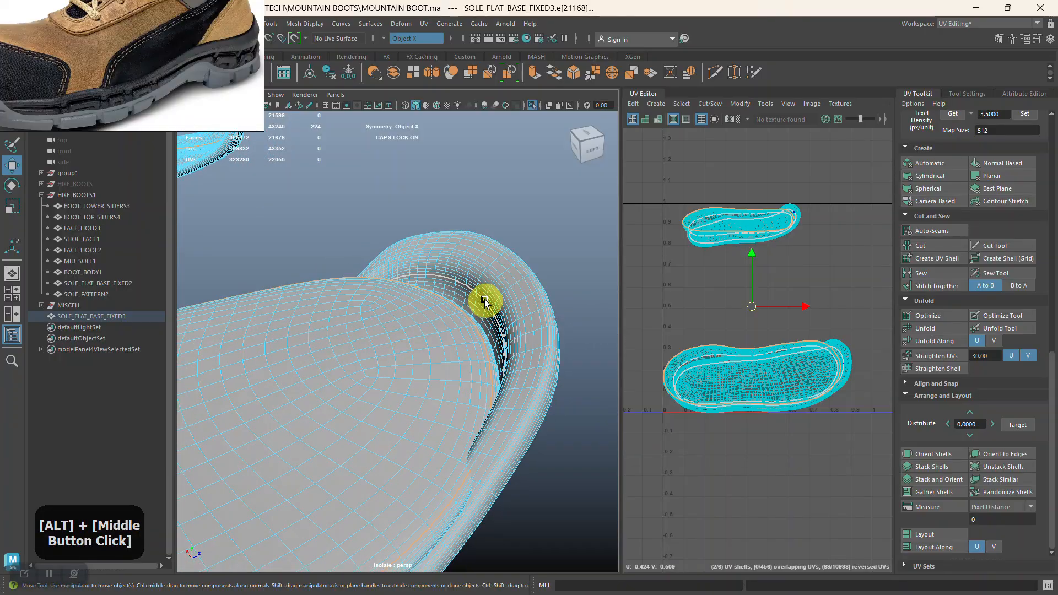
right_click_drag(484, 300, 519, 371, "alt")
middle_click_drag(519, 371, 484, 345, "alt")
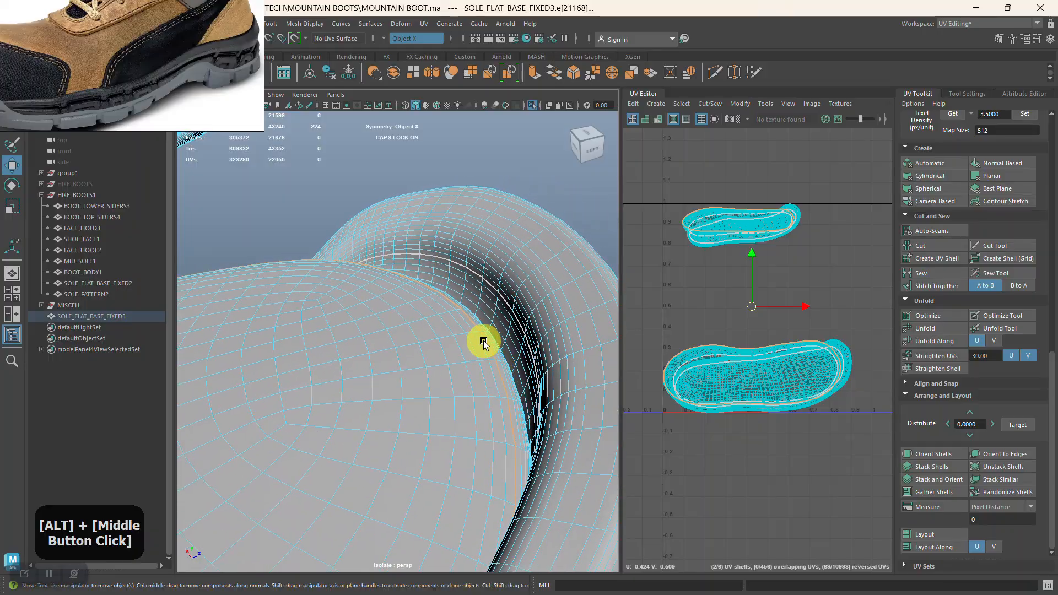
Stitch the inner-wall seam of the lower sole back together along its edge loop.
right_click_drag(484, 345, 527, 285, "alt")
double_click(531, 279)
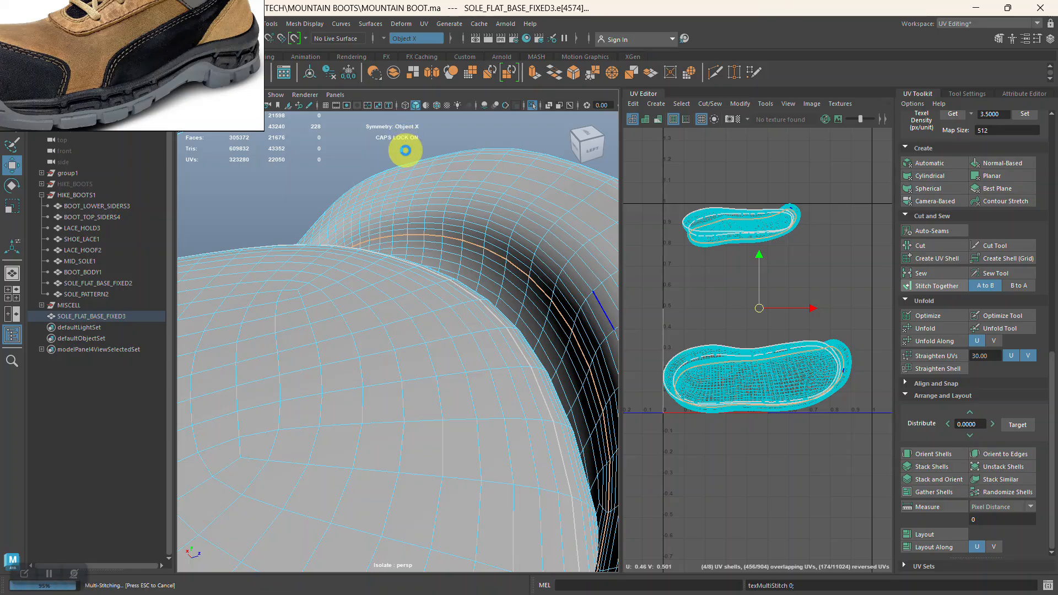
scroll(406, 151, "down", 3)
left_click(438, 157)
Cut the UVs along a different edge loop on the lower sole's raised rim.
right_click_drag(469, 237, 514, 276, "alt")
mouse_move(515, 276)
middle_mouse_down("alt")
mouse_move(496, 250)
mouse_move(497, 286)
middle_mouse_up("alt")
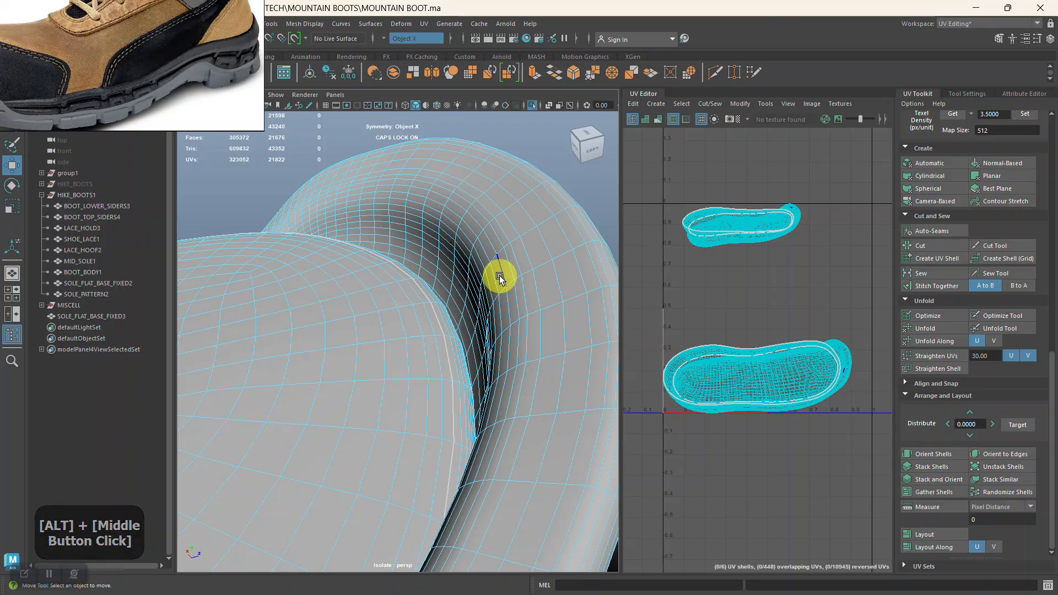
double_click(499, 278)
right_click_drag(522, 355, 408, 323, "alt")
left_click_drag(408, 323, 449, 339, "alt")
middle_click_drag(449, 340, 416, 303, "alt")
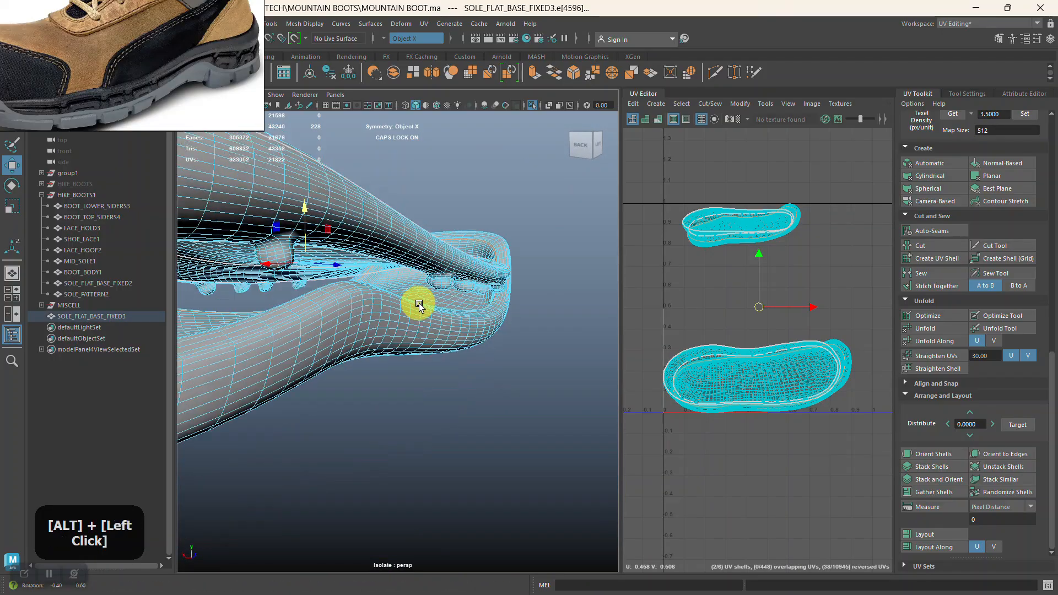
left_click_drag(415, 302, 438, 308, "alt")
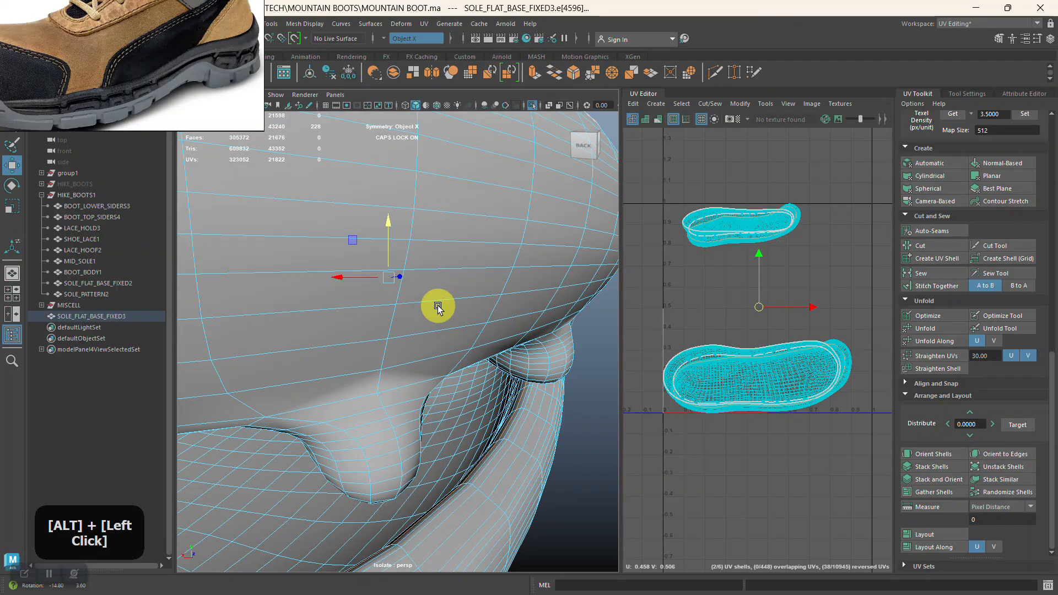
left_click(931, 245)
Select all UV shells of the soles and unfold them.
right_click_drag(435, 237, 399, 195, "alt")
left_click_drag(462, 251, 408, 280, "alt")
middle_click_drag(457, 286, 513, 296, "alt")
right_click_drag(840, 201, 798, 188)
left_click_drag(728, 209, 818, 438)
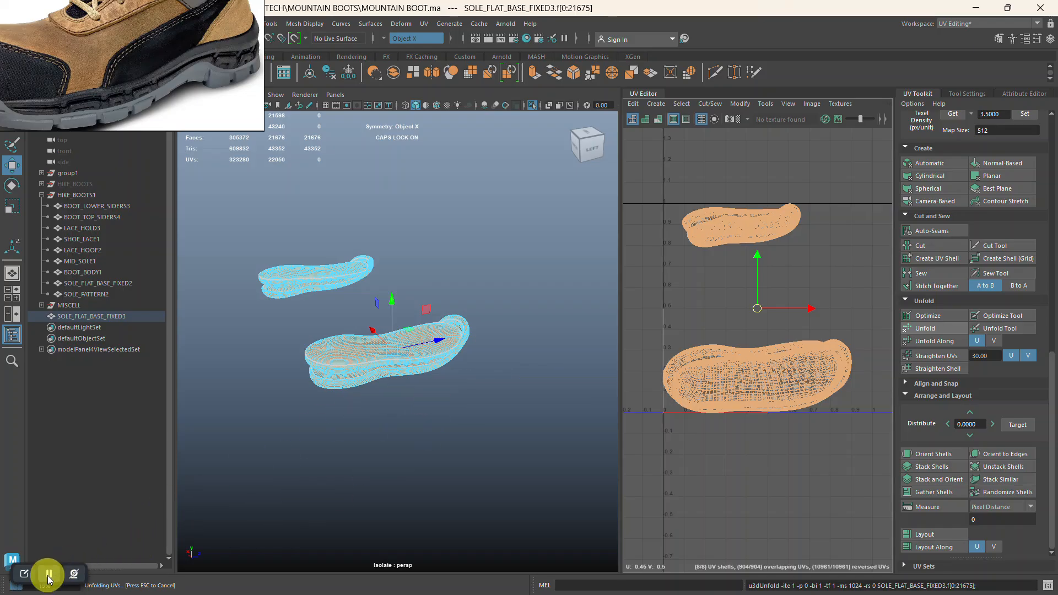
Check the unfolded, overlapping UV shells against the matching parts and studs of the 3D soles.
right_click_drag(844, 266, 831, 300, "alt")
middle_click_drag(831, 300, 803, 253, "alt")
right_click_drag(803, 253, 763, 421, "alt")
middle_click_drag(763, 422, 803, 342, "alt")
right_click_drag(803, 342, 774, 219, "alt")
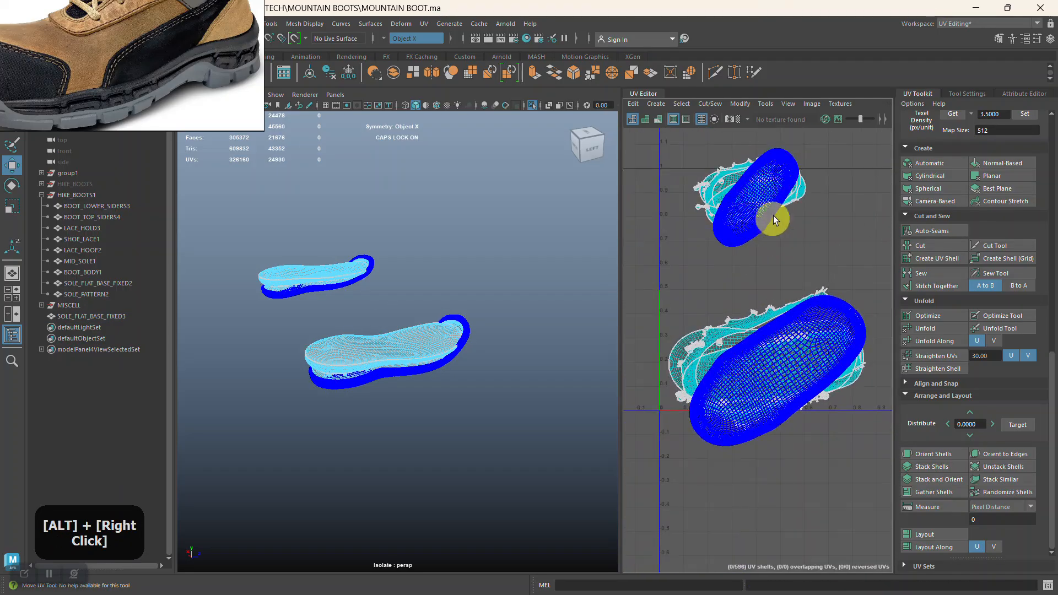
left_click_drag(697, 147, 840, 442)
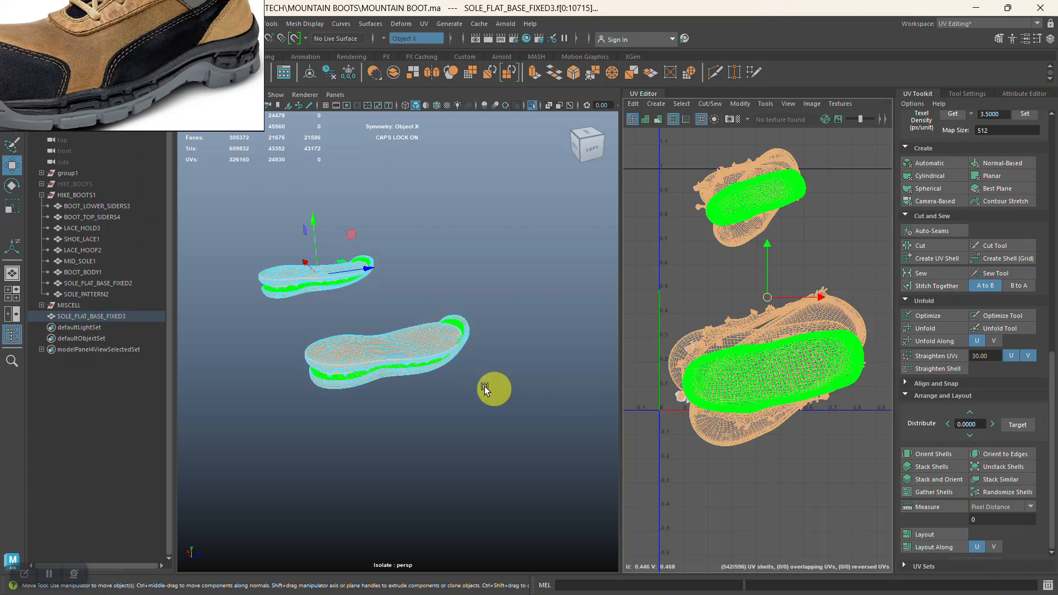
right_click_drag(485, 386, 467, 503, "alt")
left_click(480, 483)
left_click_drag(488, 471, 495, 396, "alt")
right_click_drag(451, 250, 395, 325)
mouse_move(395, 325)
left_mouse_down("alt")
mouse_move(417, 303)
mouse_move(403, 308)
left_mouse_up("alt")
left_click(560, 347)
Select all UV shells, orient them, and lay them out in the 0–1 UV tile.
right_click_drag(827, 314, 728, 210, "alt")
left_click_drag(844, 411, 859, 421)
right_click_drag(839, 321, 793, 300)
left_click_drag(703, 213, 762, 298)
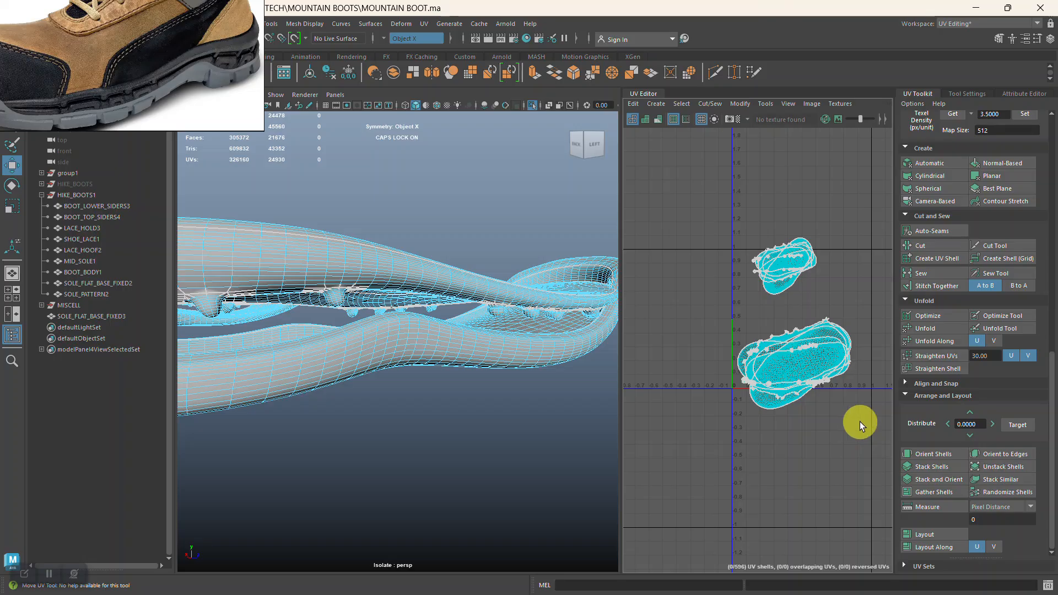
left_click_drag(859, 421, 860, 422)
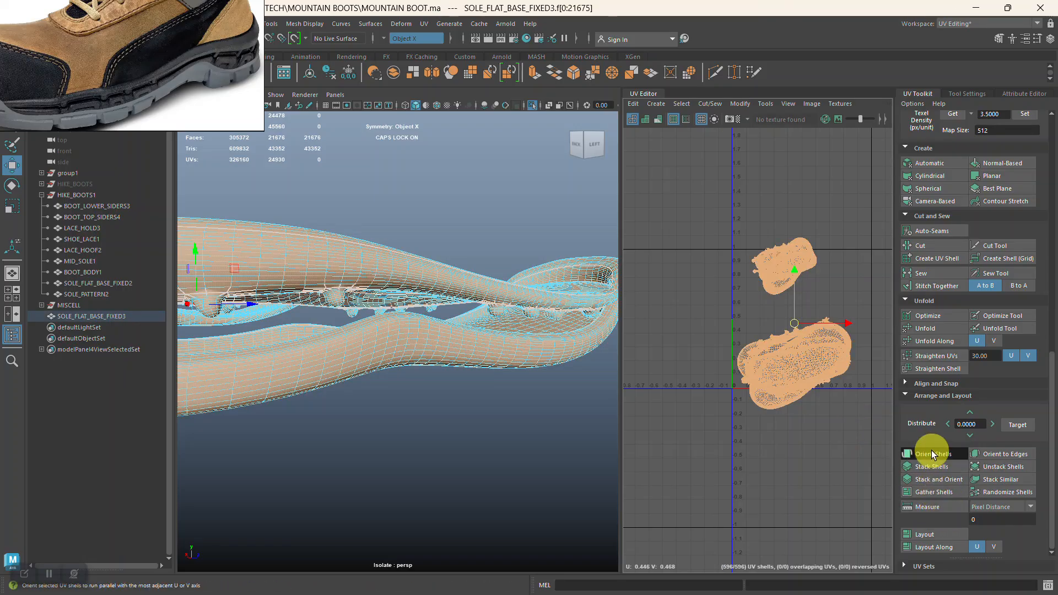
left_click(931, 453)
left_click(925, 534)
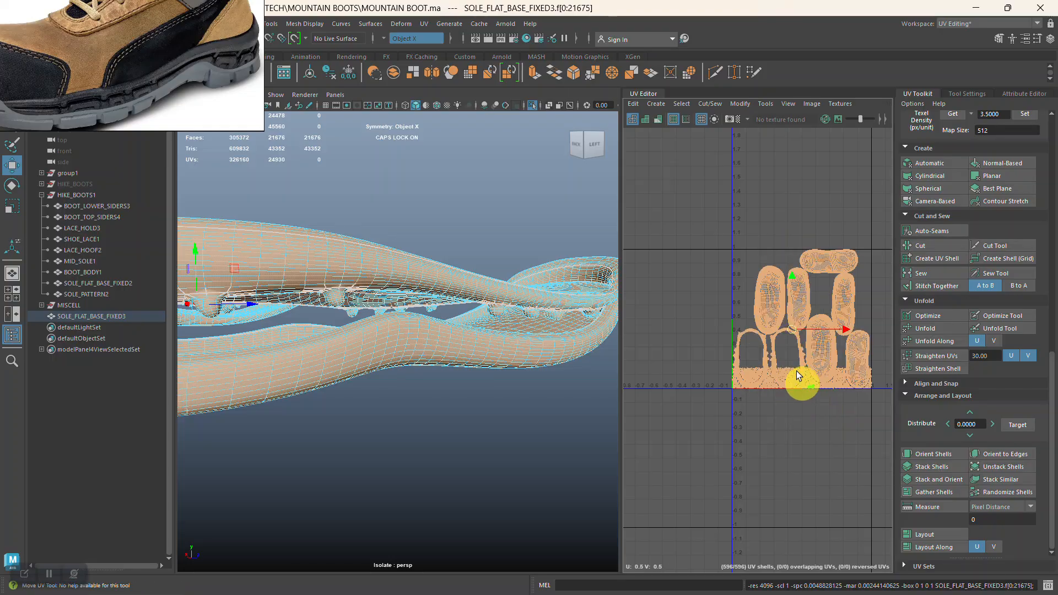
Select the two widest sole shells and rotate them counterclockwise by 180° in two 90° turns.
right_click_drag(802, 382, 786, 500, "alt")
middle_click_drag(786, 501, 774, 439, "alt")
right_click_drag(774, 439, 762, 493, "alt")
middle_click_drag(763, 494, 755, 536, "alt")
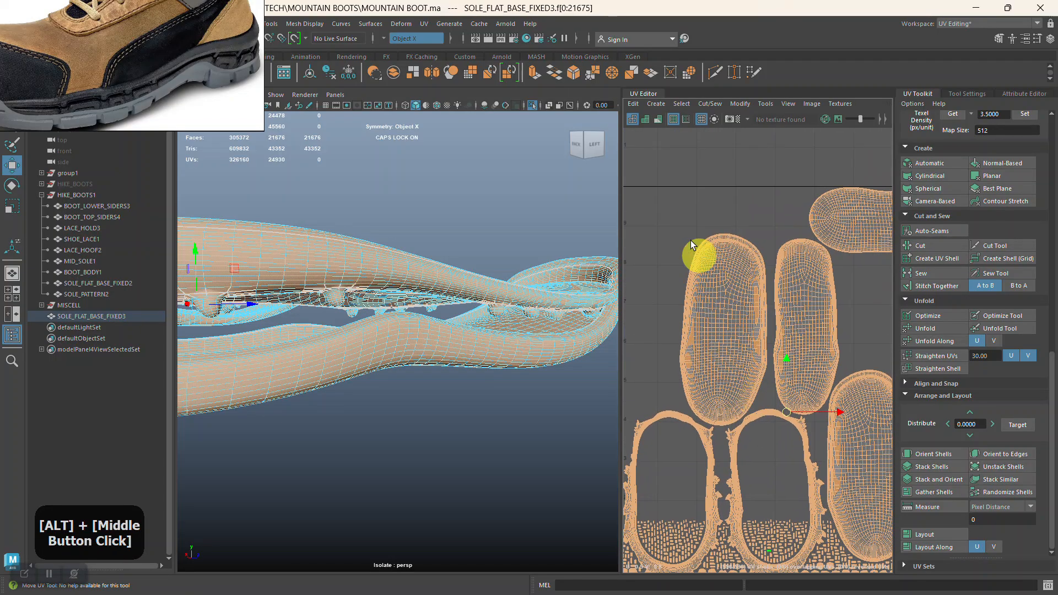
left_click(690, 241)
left_click(732, 268)
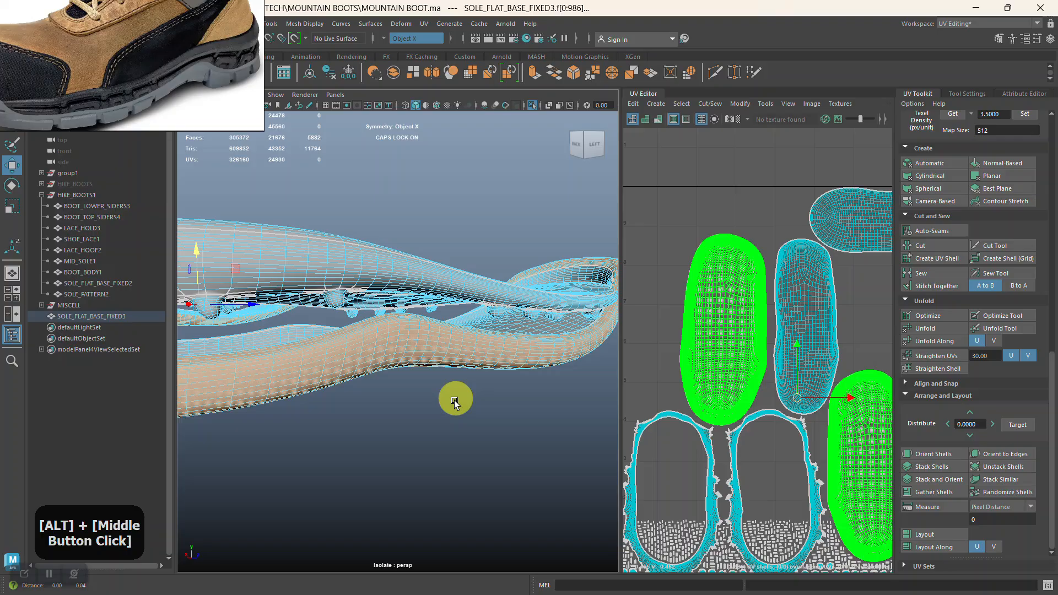
middle_click_drag(456, 396, 454, 405, "alt")
mouse_move(454, 405)
left_mouse_down("alt")
mouse_move(431, 405)
mouse_move(450, 405)
left_mouse_up("alt")
scroll(968, 246, "up", 5)
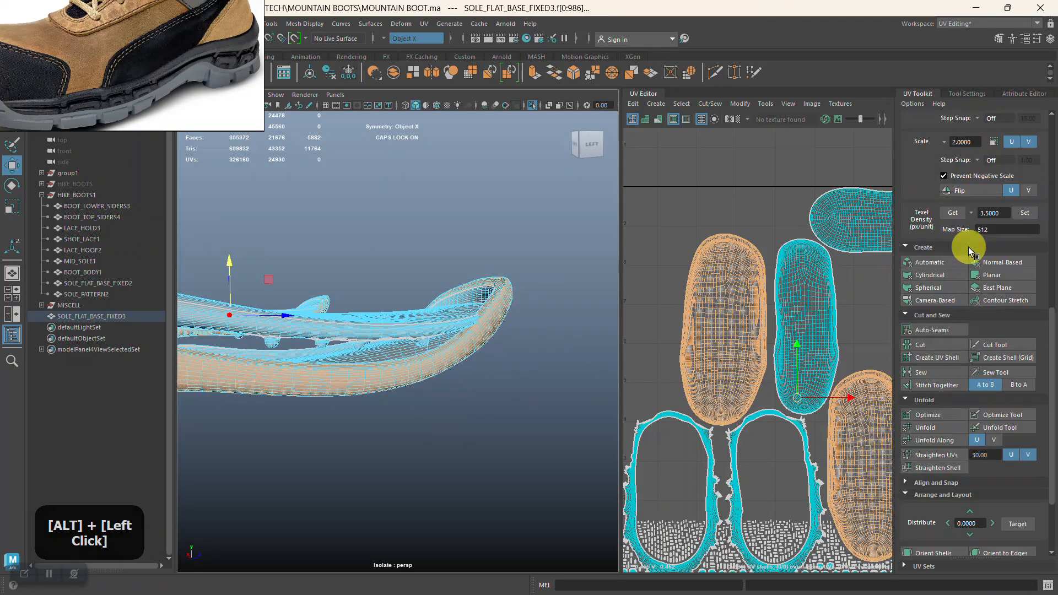
left_click(994, 166)
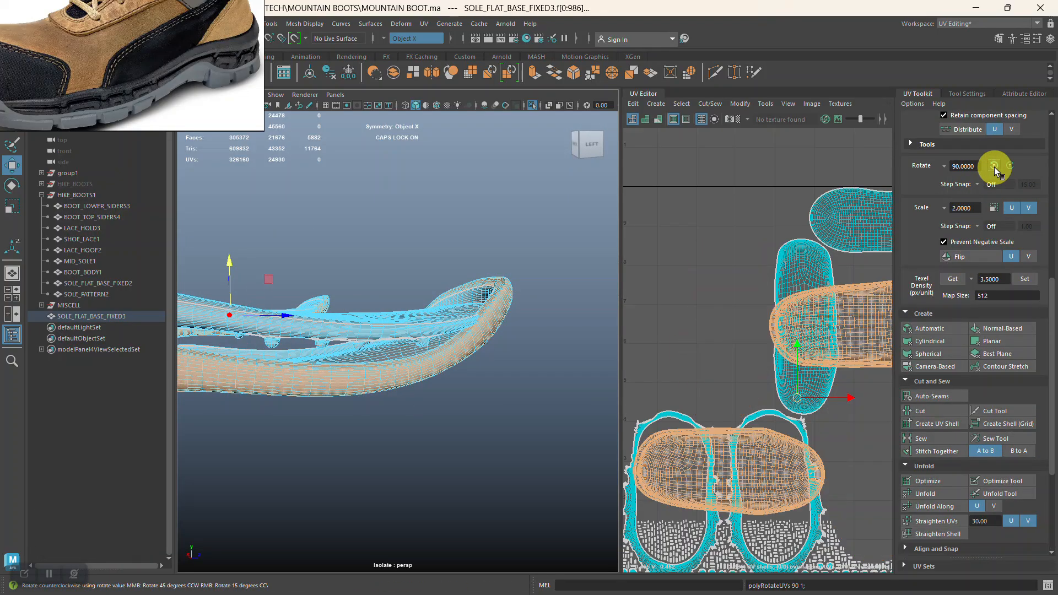
left_click(994, 166)
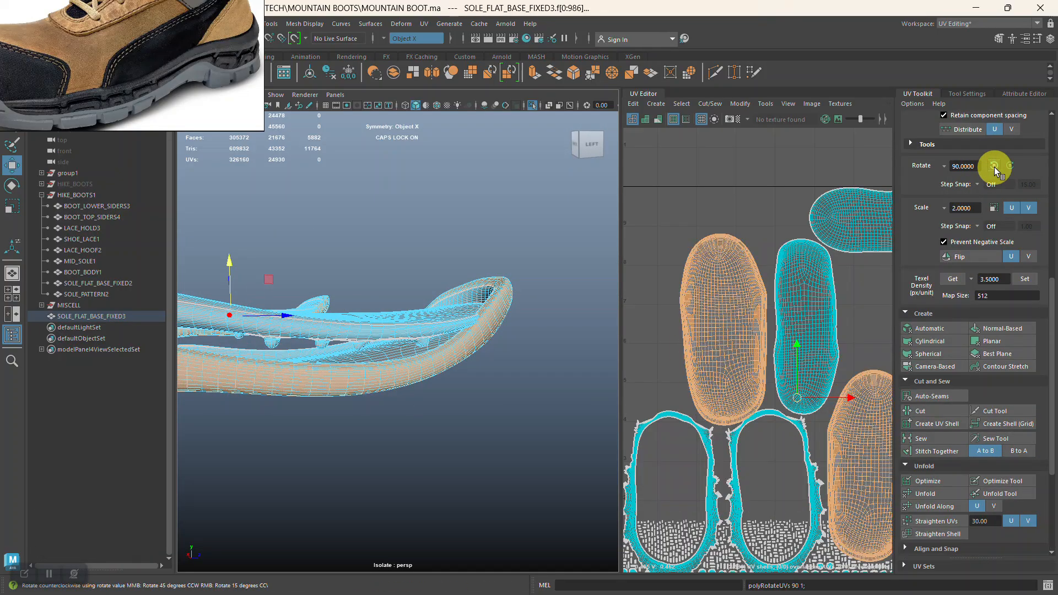
Turn off symmetry and rotate the single horizontal sole shell 90° counterclockwise so it stands upright.
left_click(391, 39)
right_click_drag(722, 344, 751, 371, "alt")
middle_click_drag(751, 371, 708, 342, "alt")
left_click(791, 226)
scroll(995, 270, "up", 3)
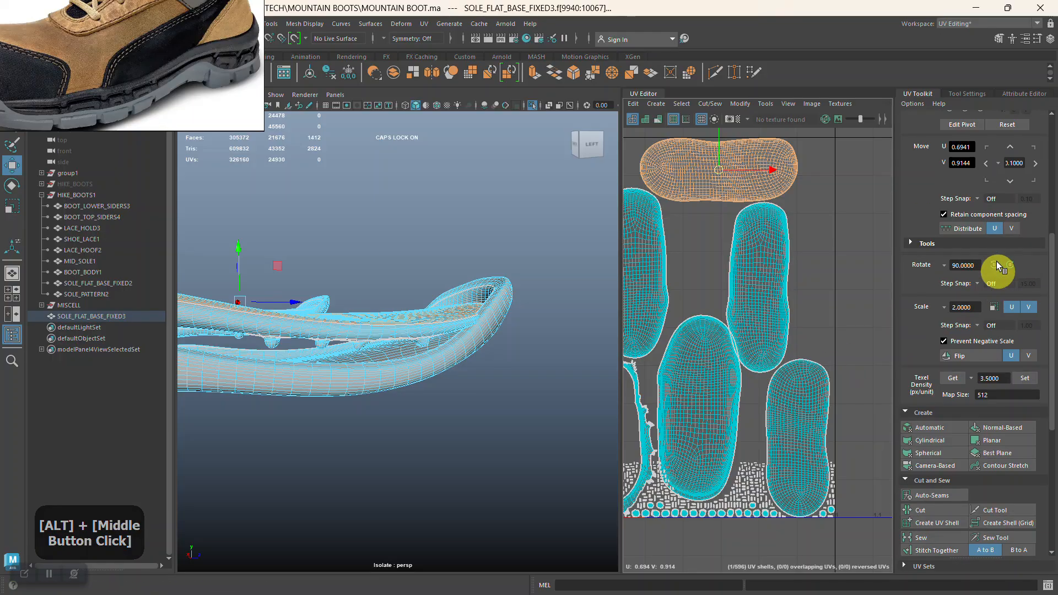
left_click(995, 264)
Rotate each of the two widest sole shells slightly by hand to straighten them vertically.
middle_click_drag(779, 378, 863, 343, "alt")
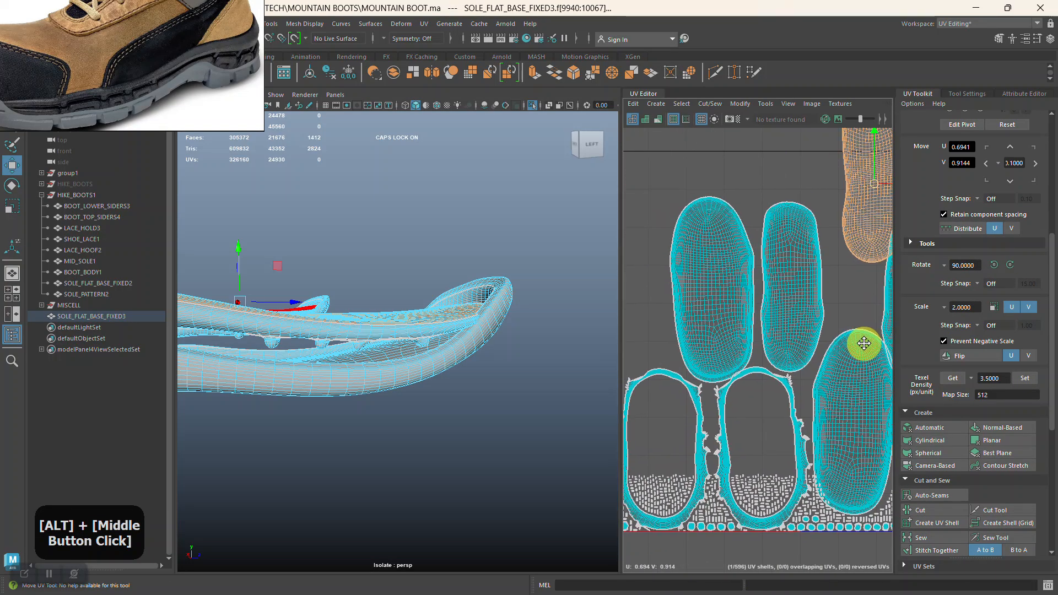
left_click(741, 309)
key("e")
left_click_drag(751, 328, 742, 333)
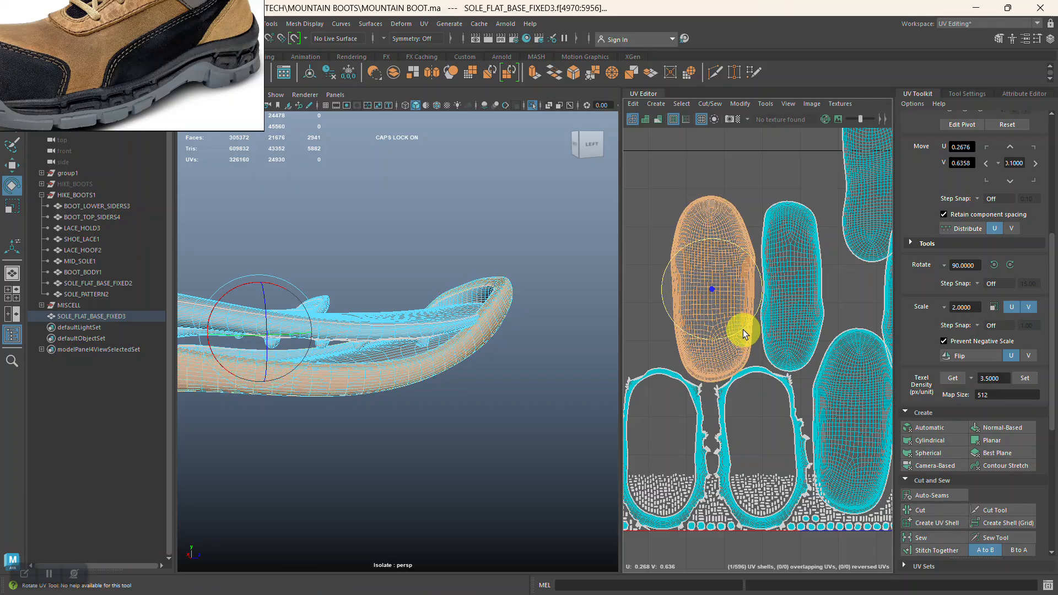
left_click_drag(485, 352, 484, 390, "alt")
right_click_drag(771, 331, 762, 302, "alt")
middle_click_drag(762, 302, 769, 353, "alt")
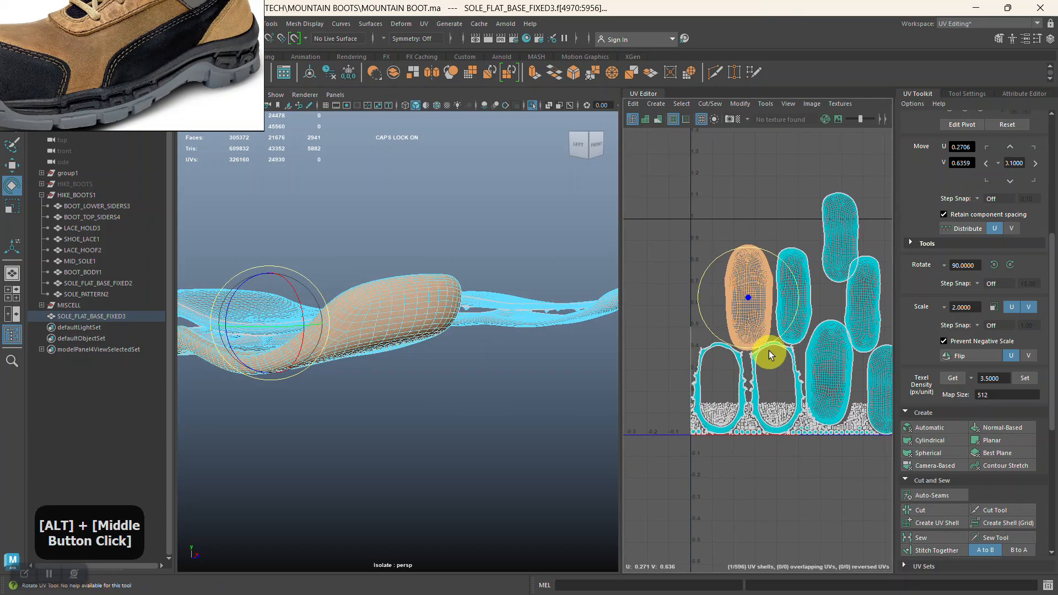
right_click_drag(739, 354, 770, 346, "alt")
middle_click_drag(769, 346, 709, 356, "alt")
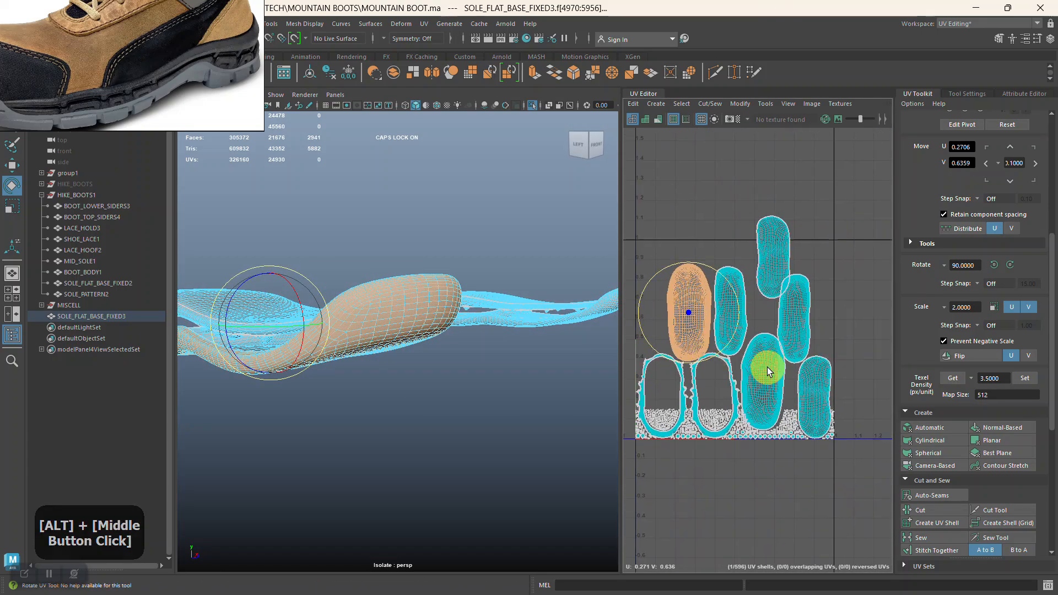
left_click(769, 372)
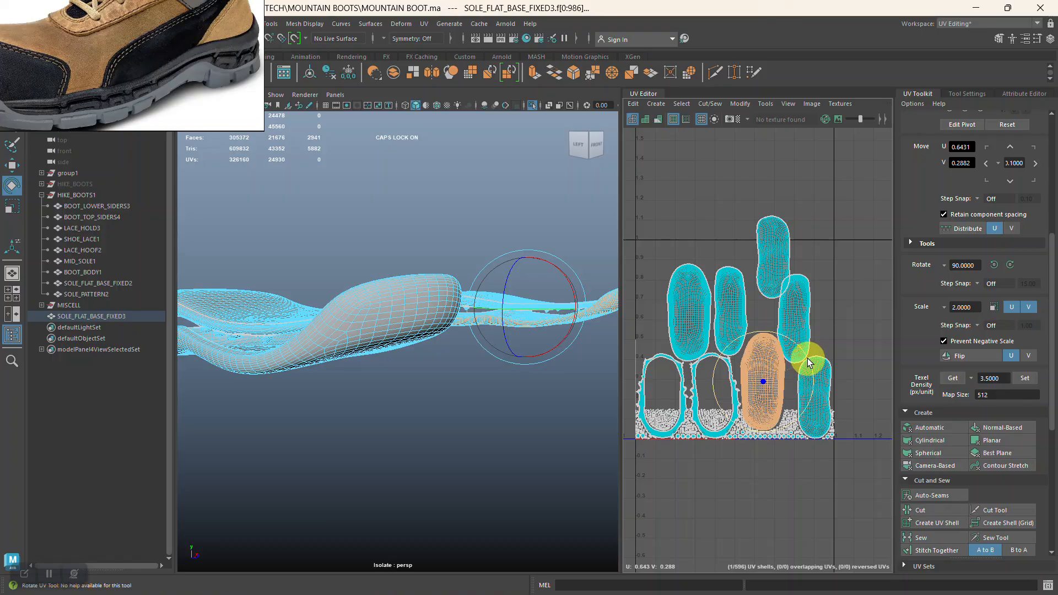
right_click_drag(796, 342, 646, 220, "alt")
Select all UV shells, lay them out again in the 0–1 tile, and return the soles to object mode.
left_click_drag(650, 222, 871, 475)
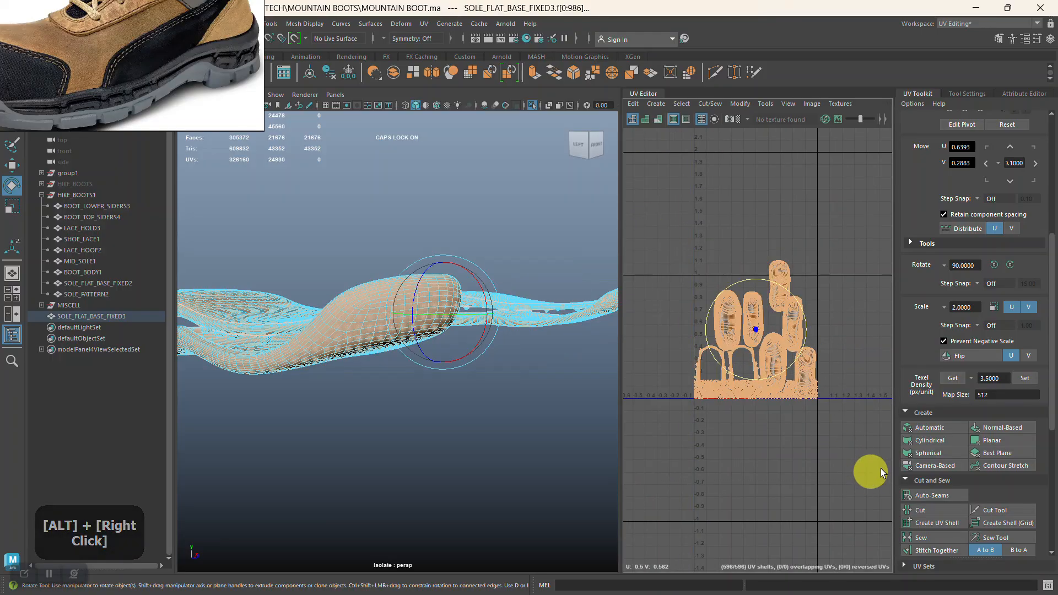
scroll(939, 539, "down", 5)
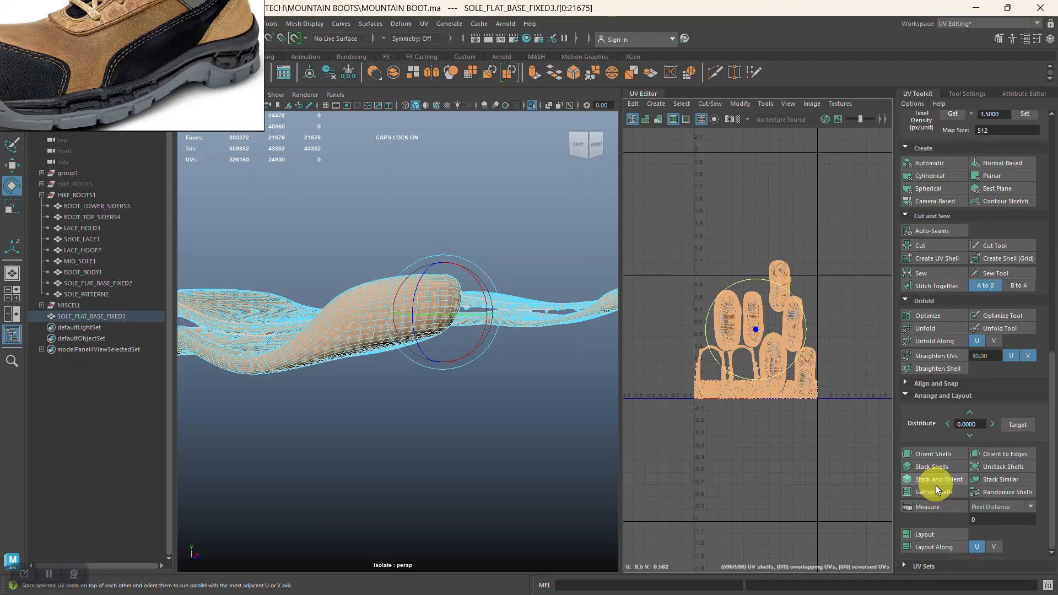
left_click(929, 532)
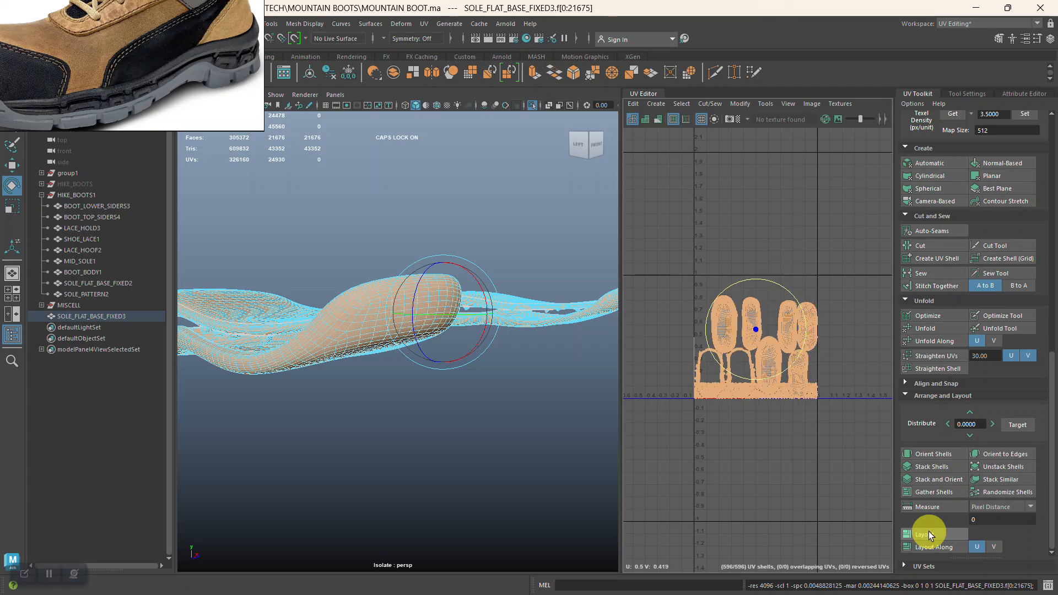
left_click(507, 442)
right_click_drag(695, 386, 779, 547, "alt")
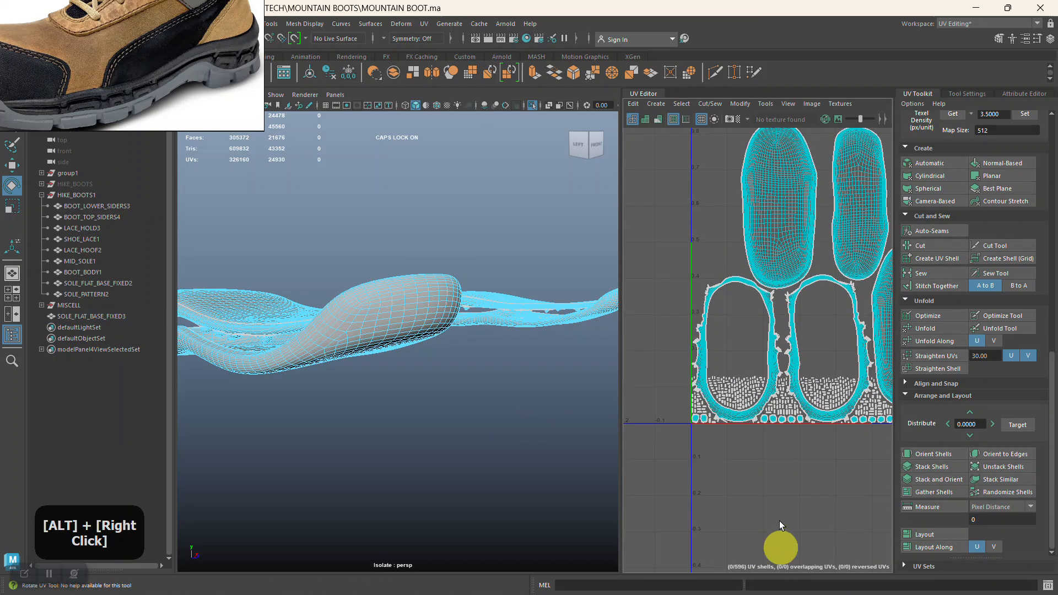
middle_click_drag(514, 451, 248, 383, "alt")
left_click_drag(248, 382, 365, 368, "alt")
right_click_drag(365, 368, 414, 265)
left_click(417, 437)
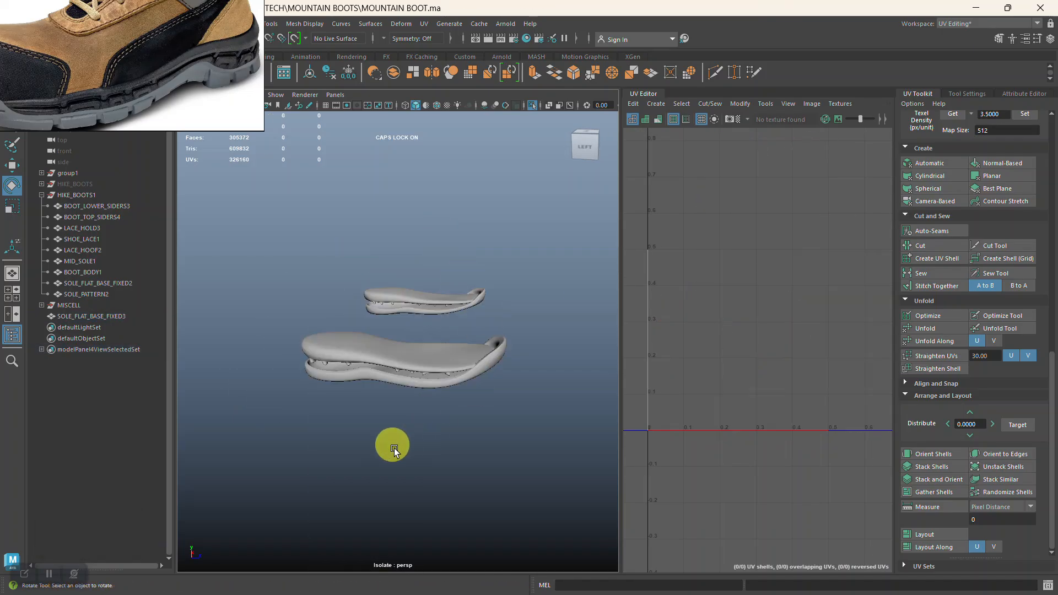
Move SOLE_FLAT_BASE_FIXED3 into the HIKE_BOOTS1 group and take SOLE_FLAT_BASE_FIXED2 out of the group.
left_click(92, 314)
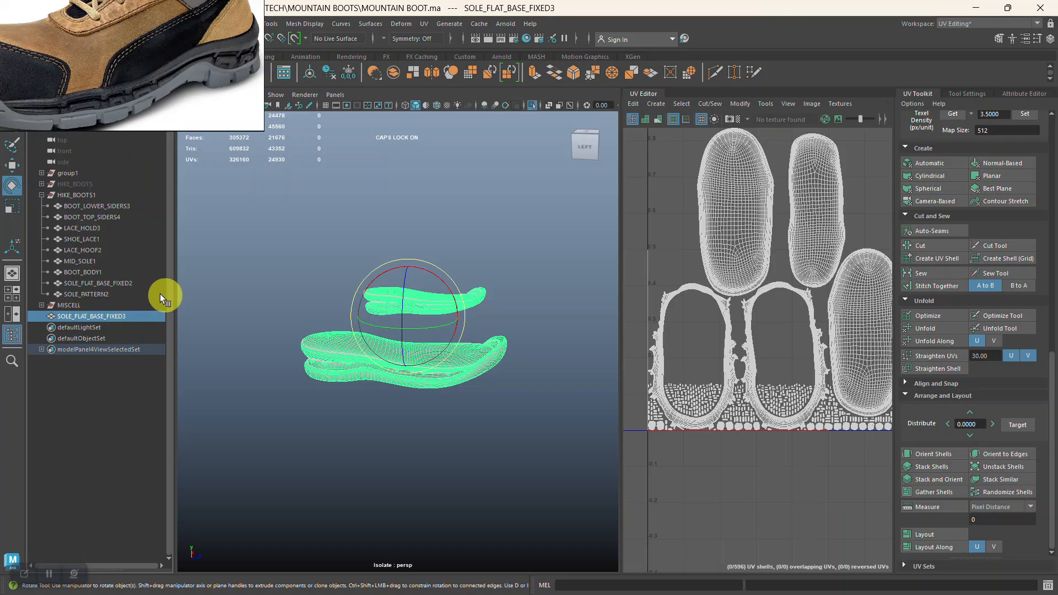
left_click(79, 281)
mouse_move(58, 284)
left_mouse_down()
mouse_move(60, 327)
mouse_move(61, 279)
left_mouse_up()
left_click(63, 306)
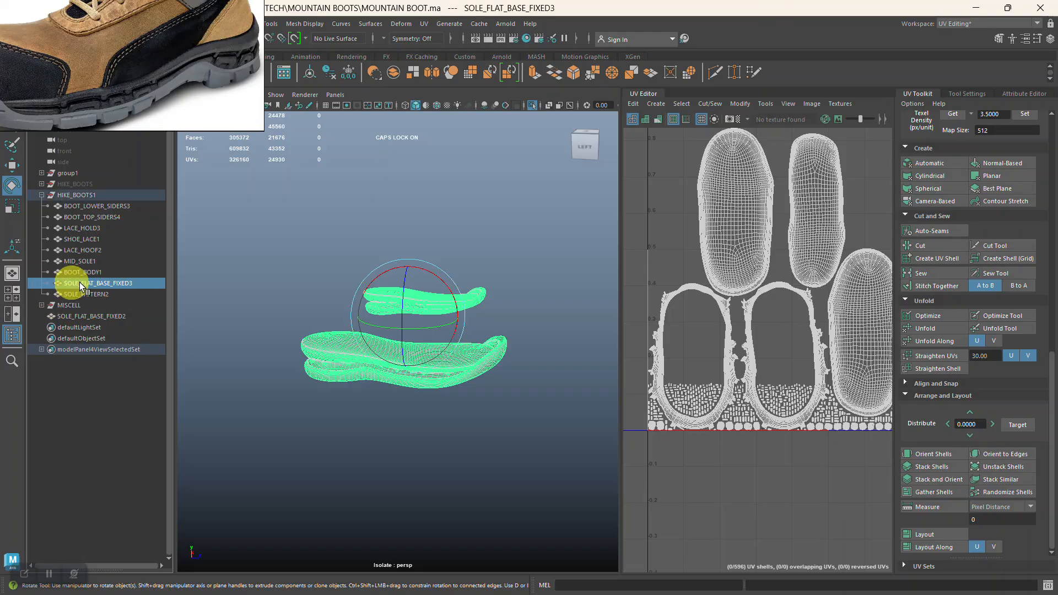
Turn off object isolation to show the complete boots and save the scene.
left_click(531, 108)
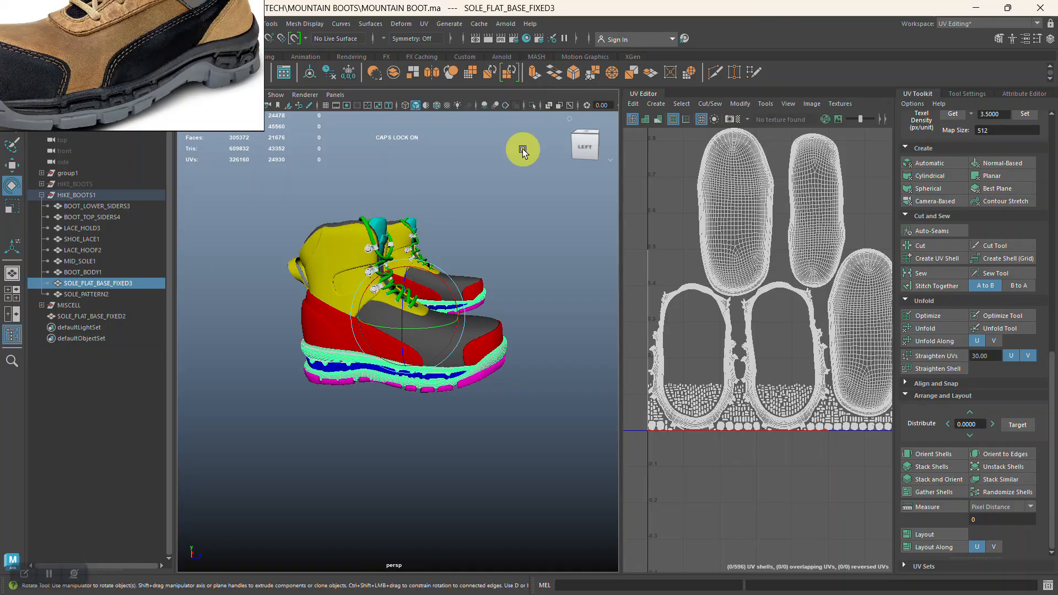
left_click(506, 244)
right_click_drag(456, 220, 491, 321, "alt")
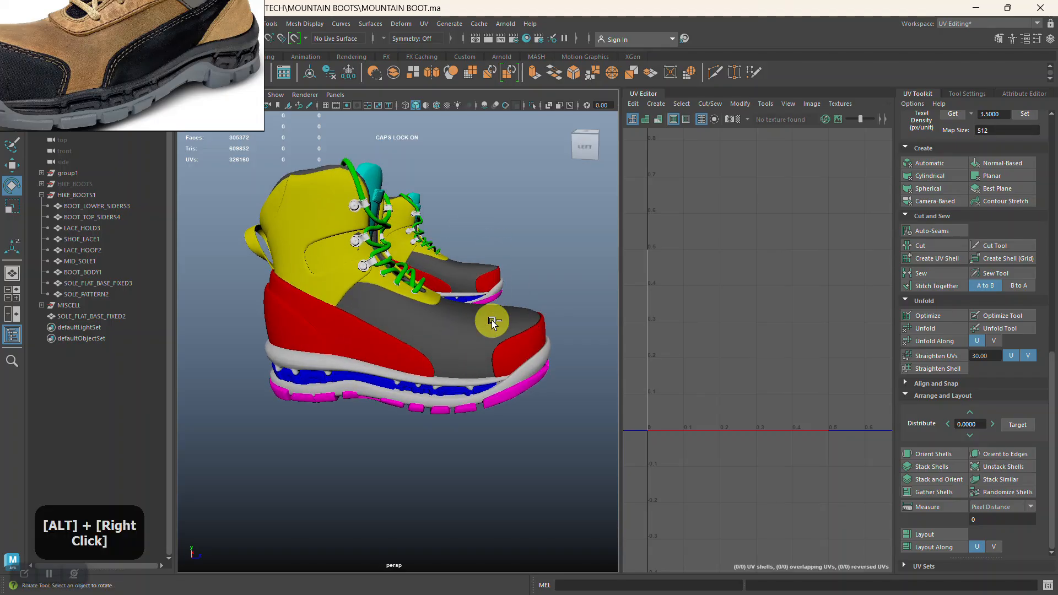
key("ctrl+s")
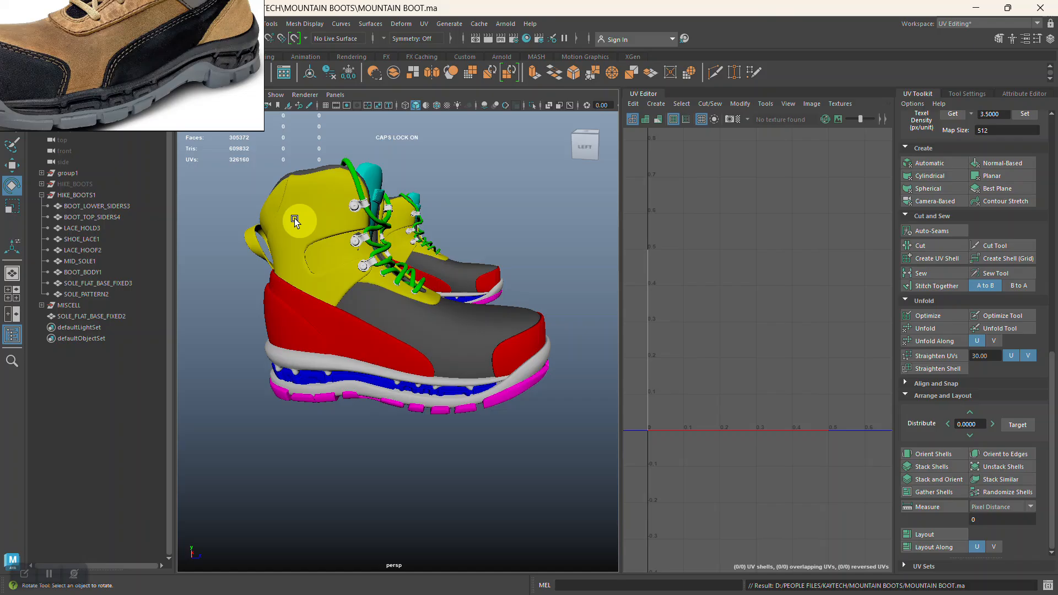
left_click_drag(236, 141, 536, 441)
key("e")
left_click_drag(123, 77, 906, 215)
left_click(10, 24)
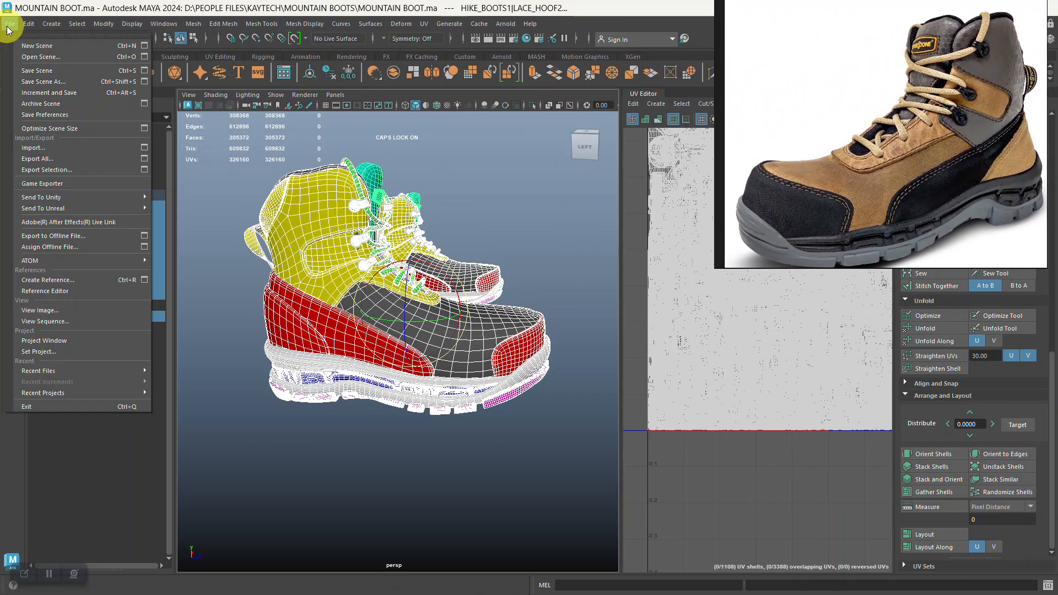
left_click(46, 170)
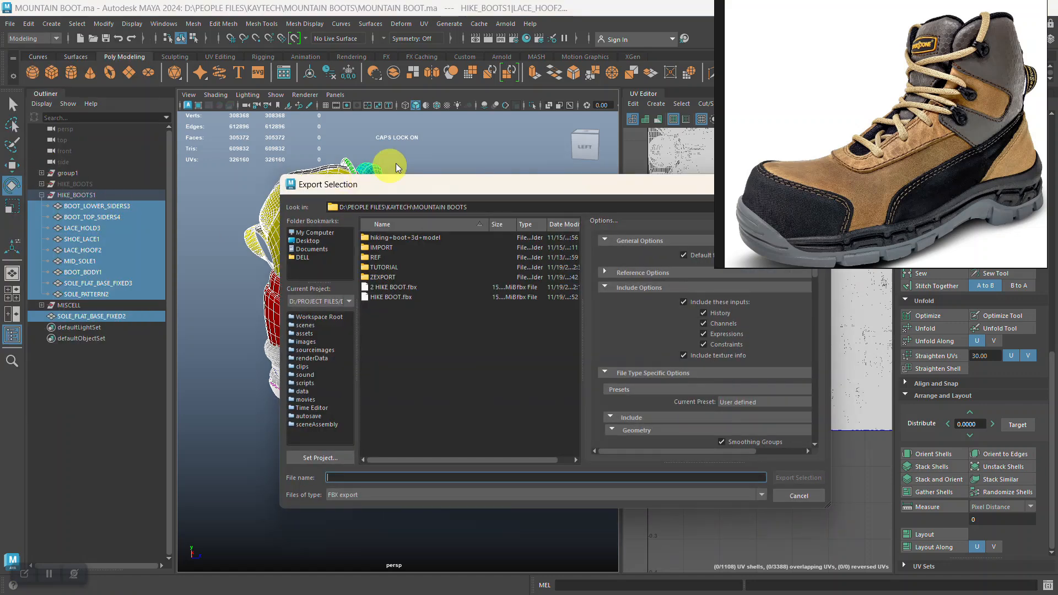
left_click_drag(619, 189, 505, 222)
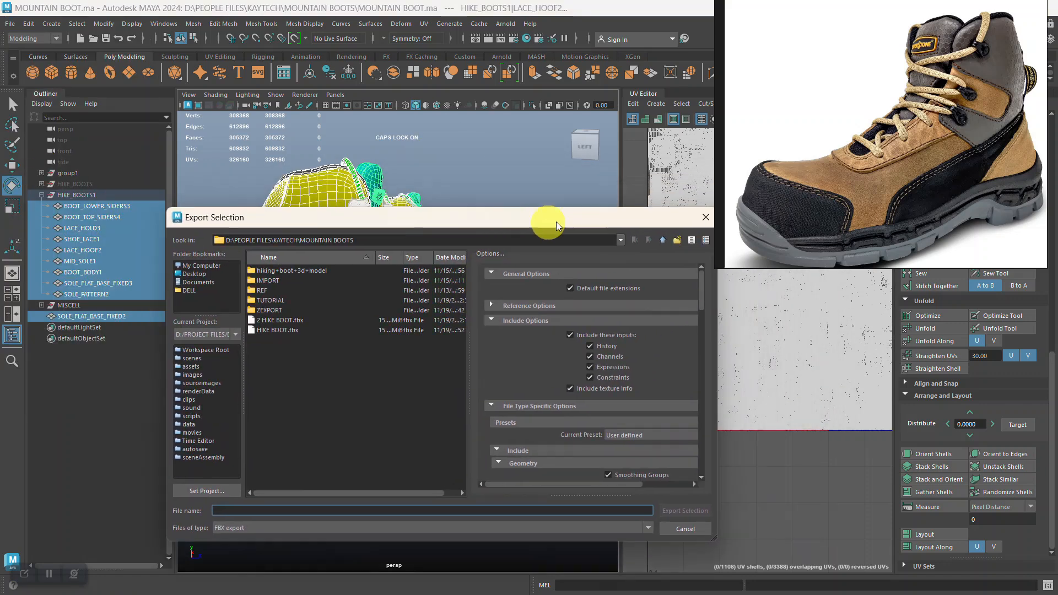
left_click(700, 214)
Hide the old SOLE_FLAT_BASE_FIXED2 mesh and check that SOLE_FLAT_BASE_FIXED3 is the sole on the visible boots.
left_click(111, 315)
key("ctrl+h")
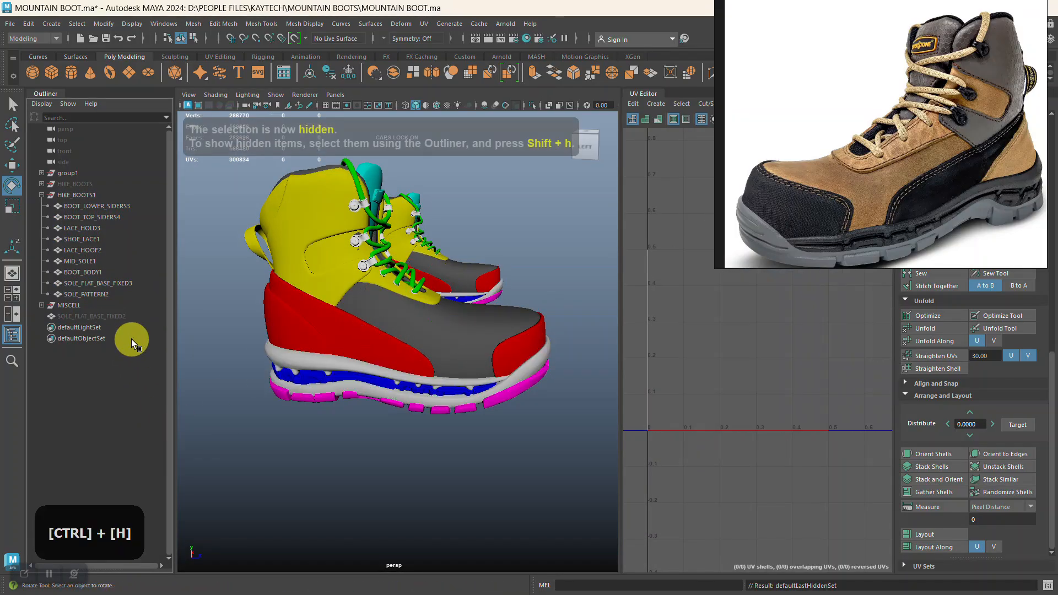
left_click(107, 283)
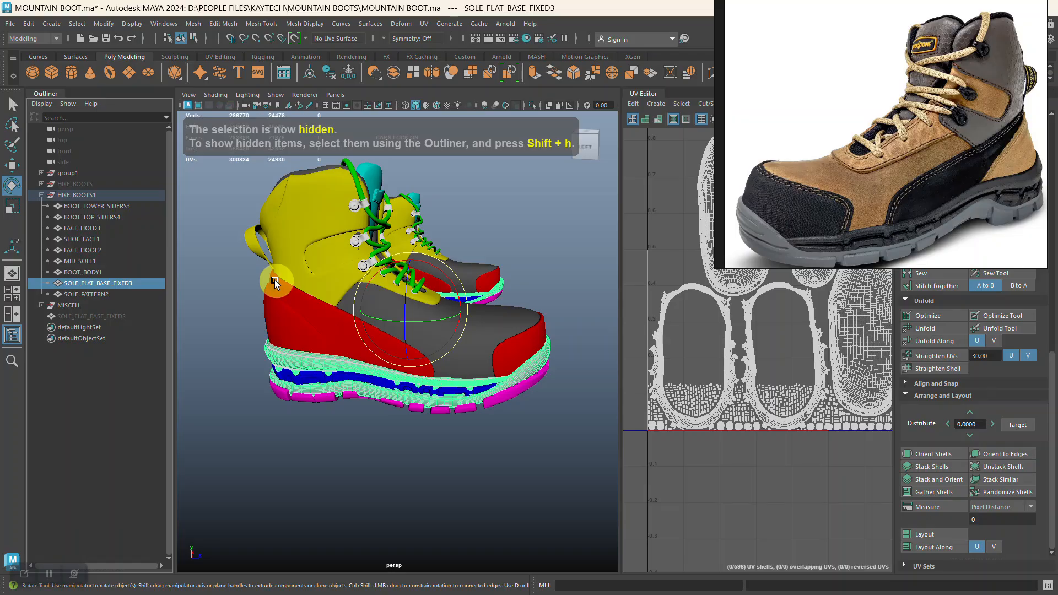
right_click_drag(276, 282, 235, 241, "alt")
Select all visible boot meshes and export the selection as 3 HIKE BOOT.fbx in the MOUNTAIN BOOTS folder.
left_click_drag(235, 172, 529, 430)
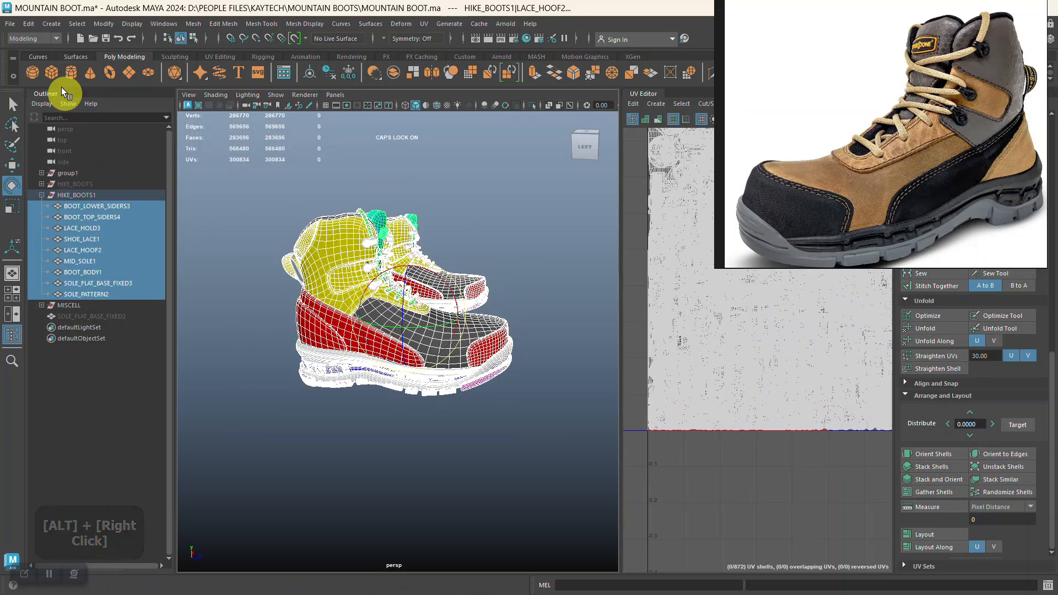
left_click(12, 25)
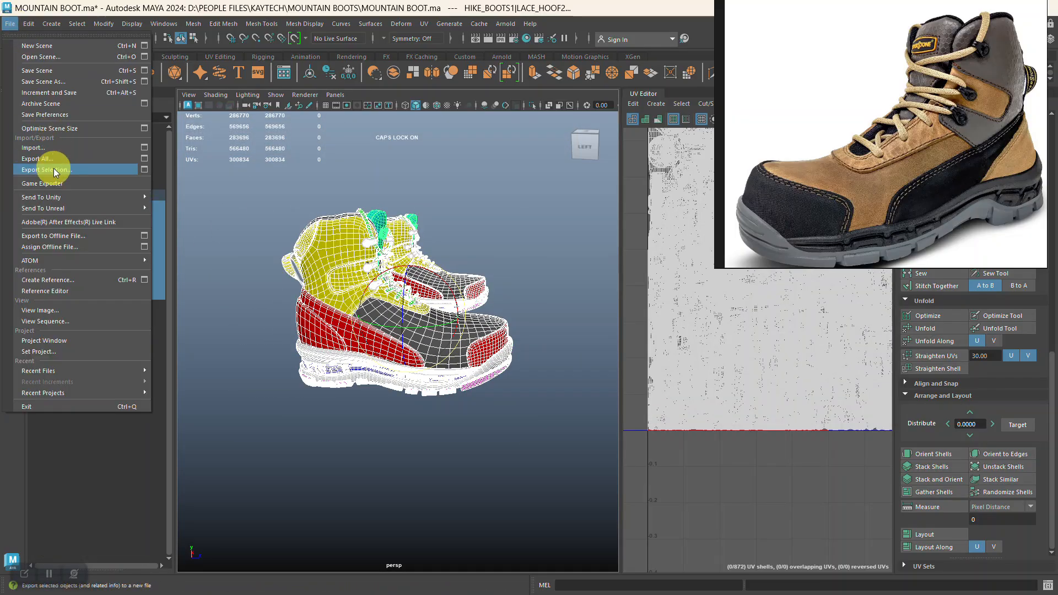
left_click(45, 167)
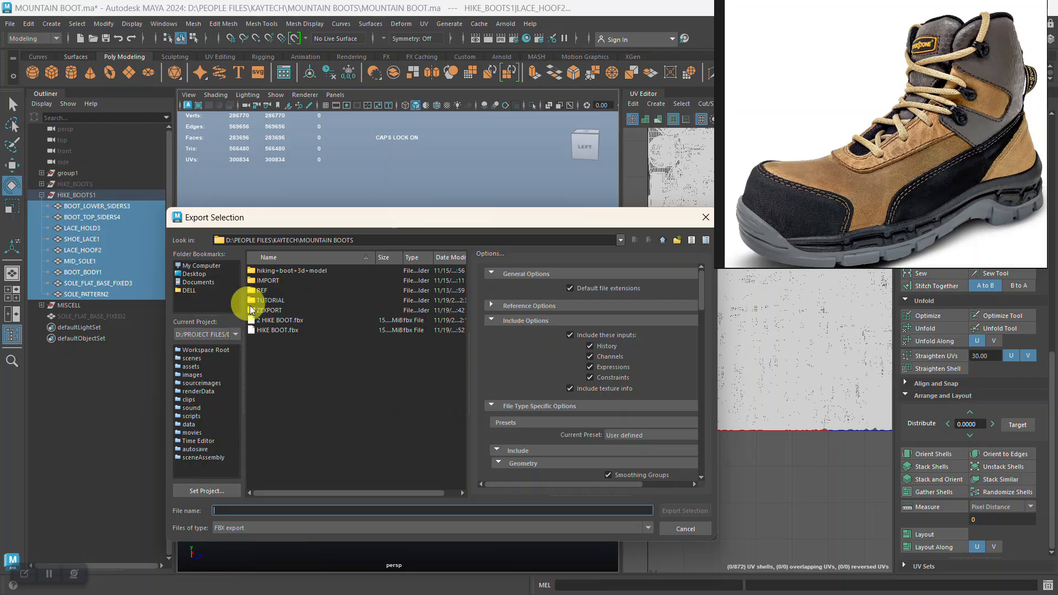
left_click(279, 320)
left_click(217, 511)
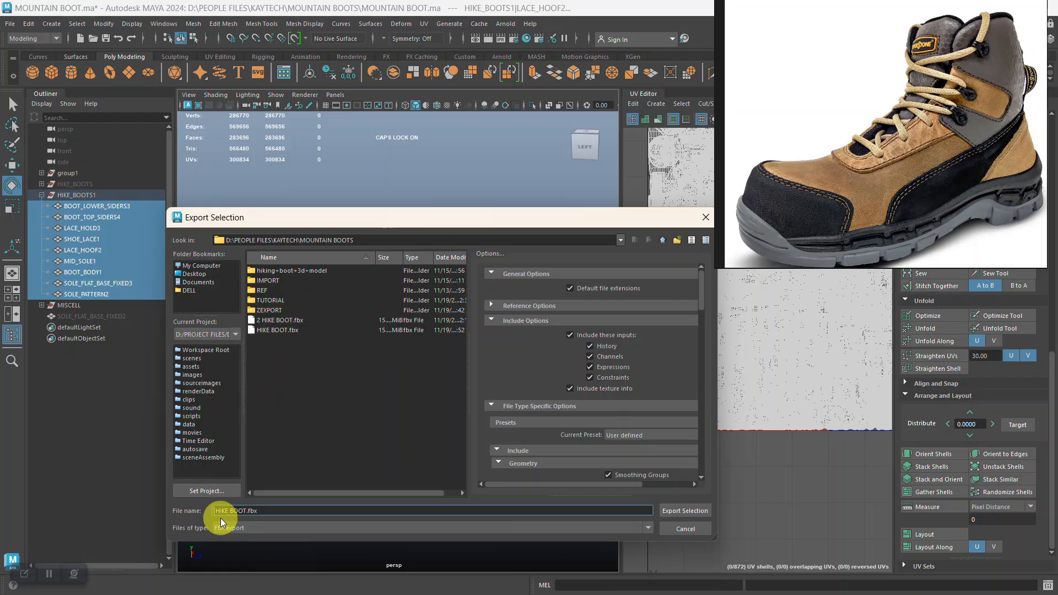
key("BackSpace")
type("3")
left_click(674, 512)
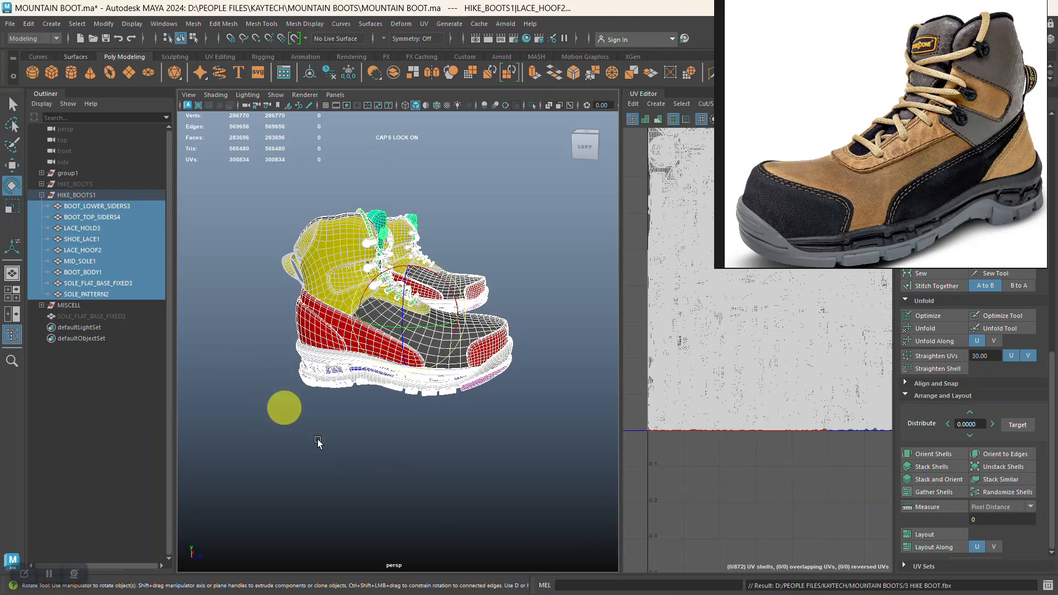
Switch to the SP HIKE BOOT project in Substance 3D Painter and show all texture sets.
key("alt+Tab")
key("alt+Tab")
key("alt+Tab")
mouse_move(385, 441)
right_mouse_down("alt")
mouse_move(371, 370)
mouse_move(388, 253)
right_mouse_up("alt")
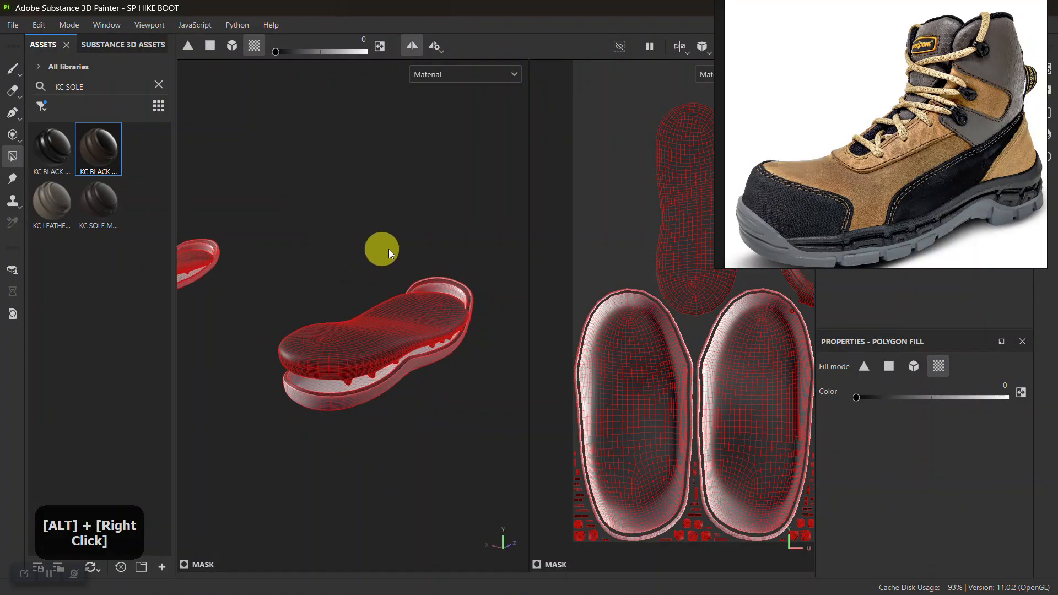
left_click_drag(869, 252, 378, 59)
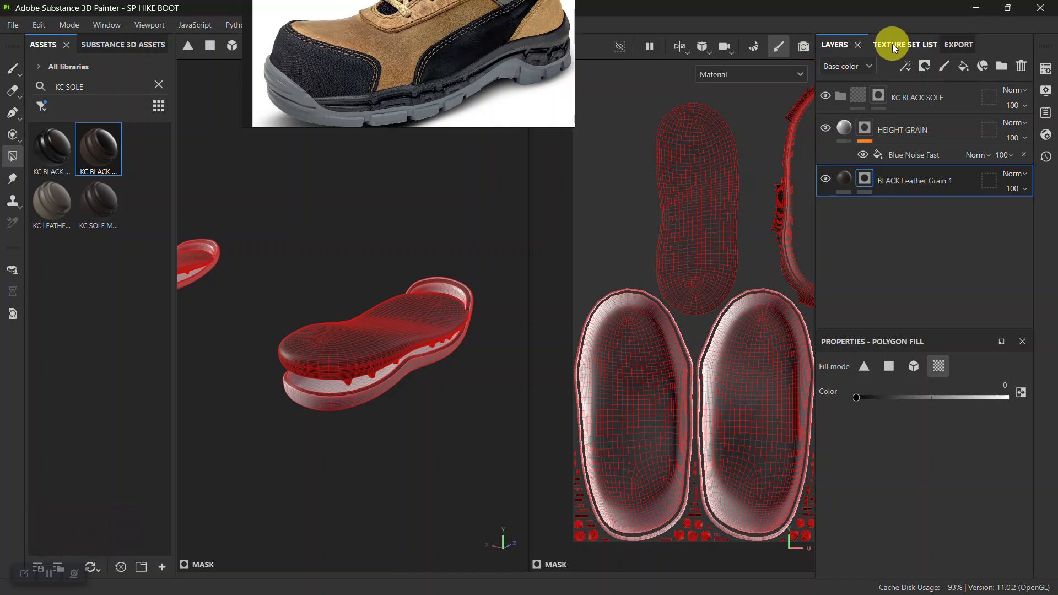
left_click(892, 44)
left_click(828, 64)
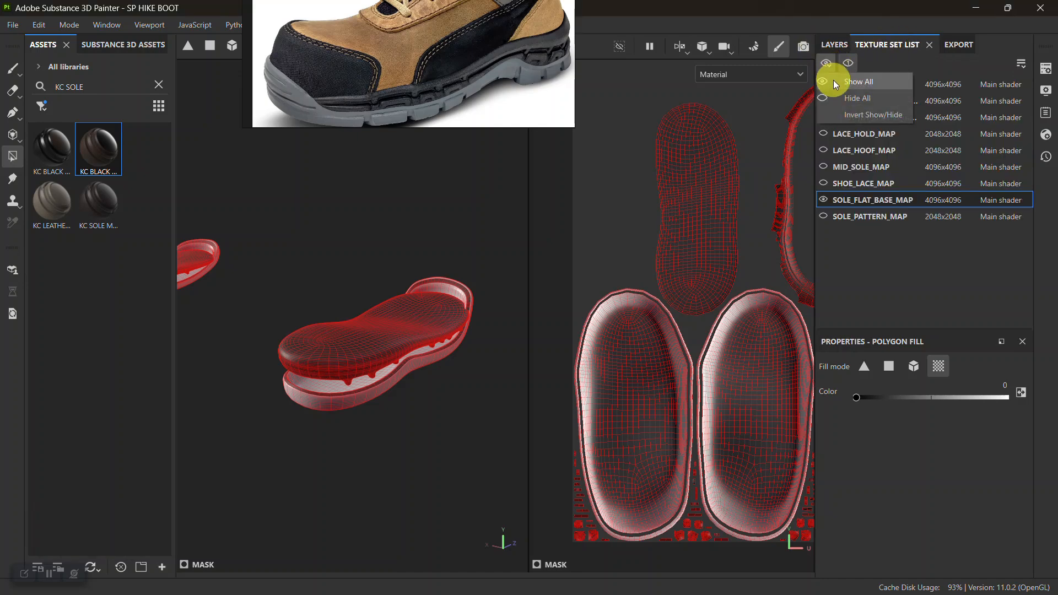
left_click(832, 81)
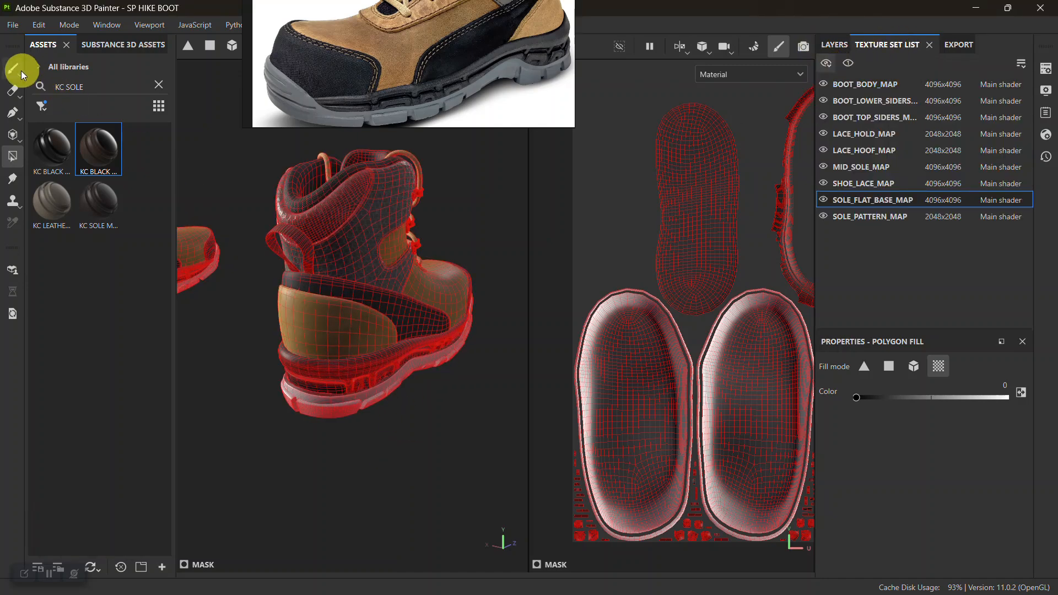
Replace the project mesh with 3 HIKE BOOT.fbx from the MOUNTAIN BOOTS folder through the project configuration.
key("1")
mouse_move(359, 272)
left_mouse_down("alt")
mouse_move(413, 366)
mouse_move(330, 378)
mouse_move(401, 344)
left_mouse_up("alt")
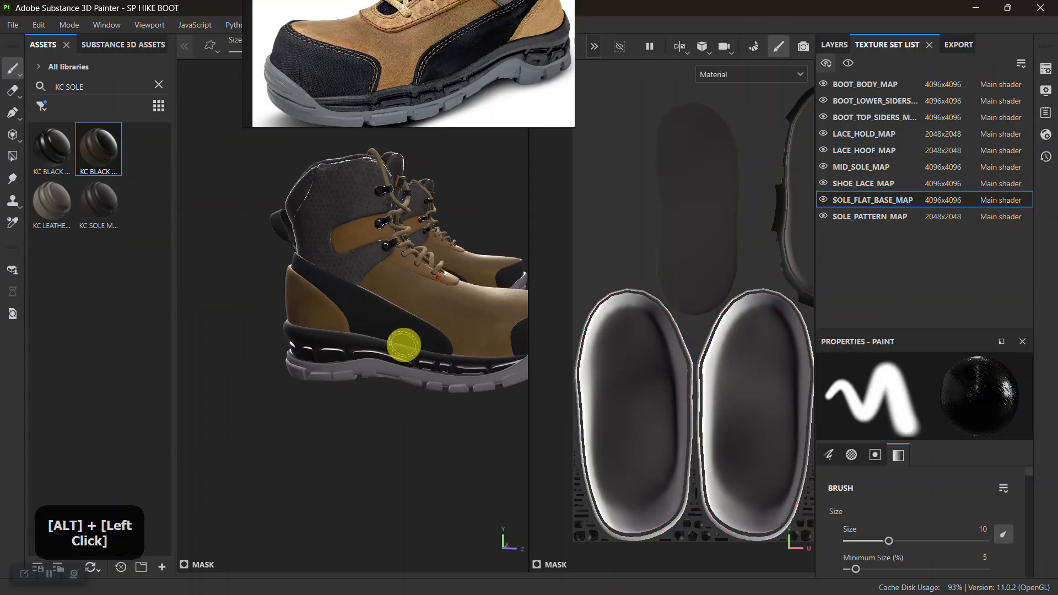
middle_click_drag(402, 345, 463, 371, "alt")
right_click_drag(462, 371, 365, 366, "shift")
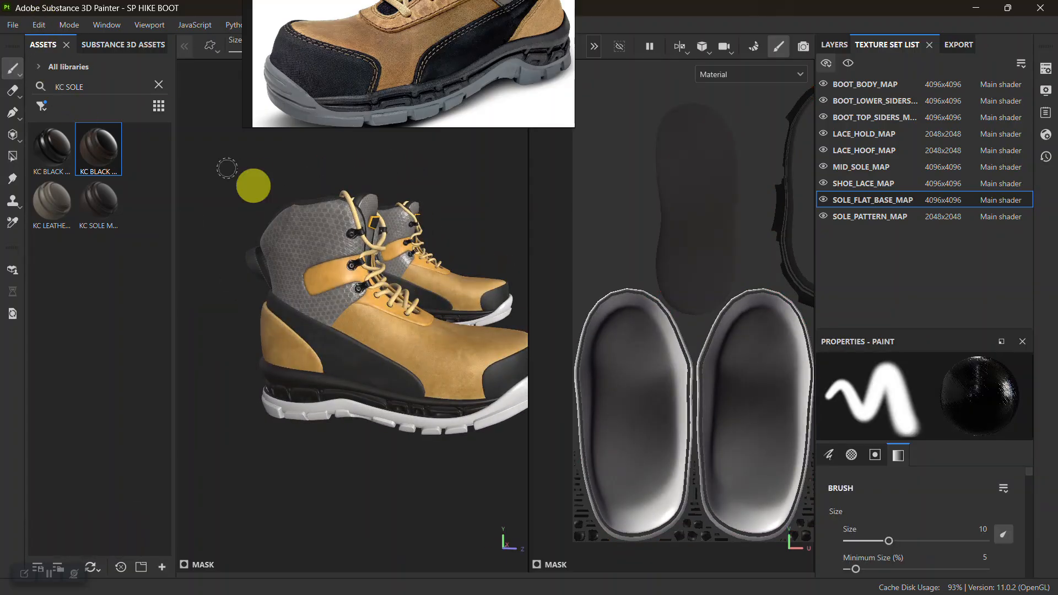
left_click(40, 24)
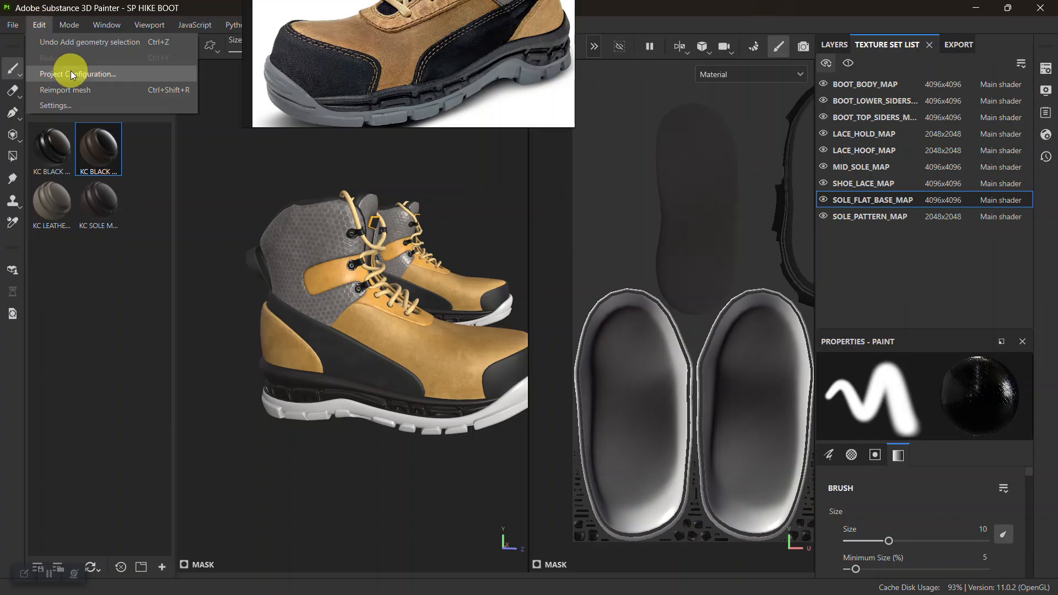
left_click(65, 71)
left_click(628, 184)
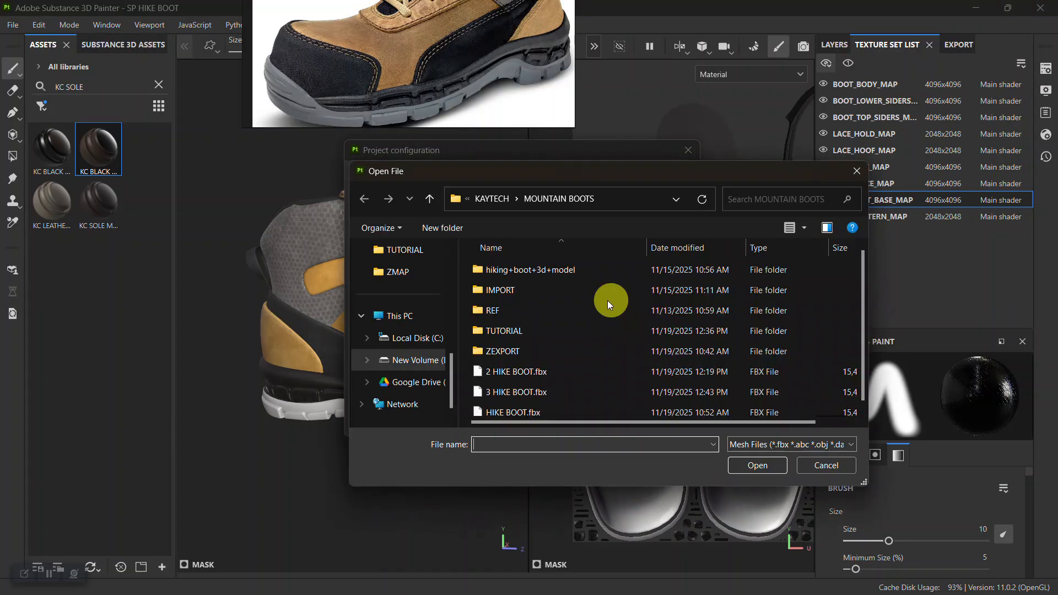
left_click(537, 386)
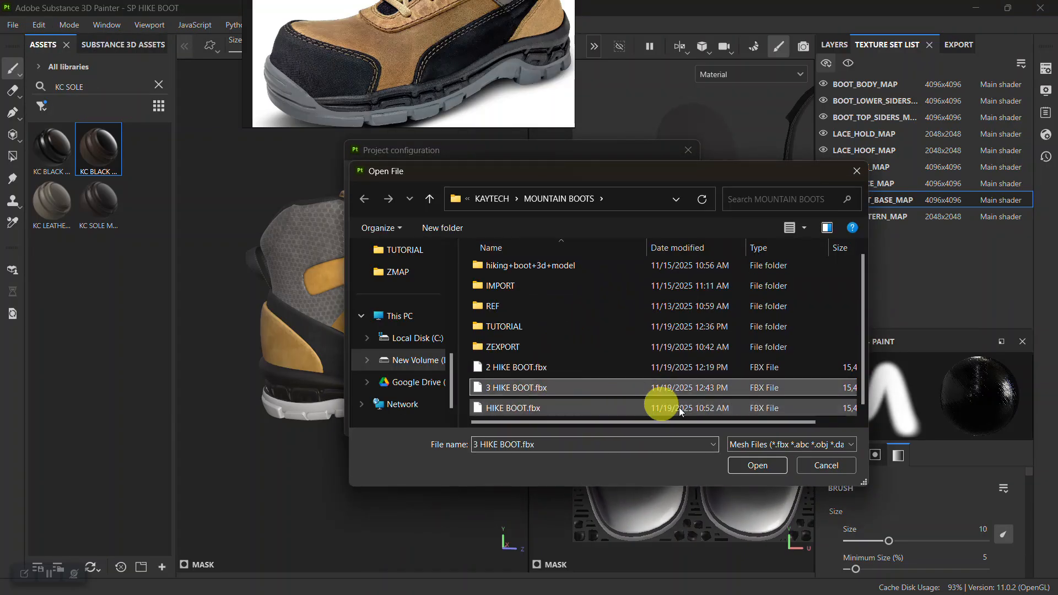
left_click(750, 464)
left_click(576, 422)
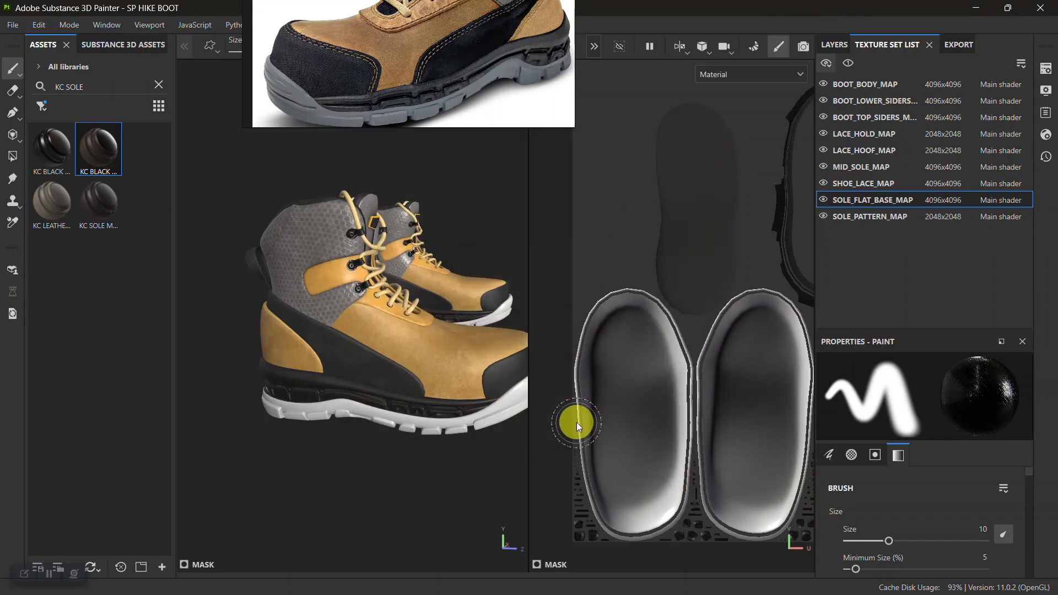
left_click(49, 574)
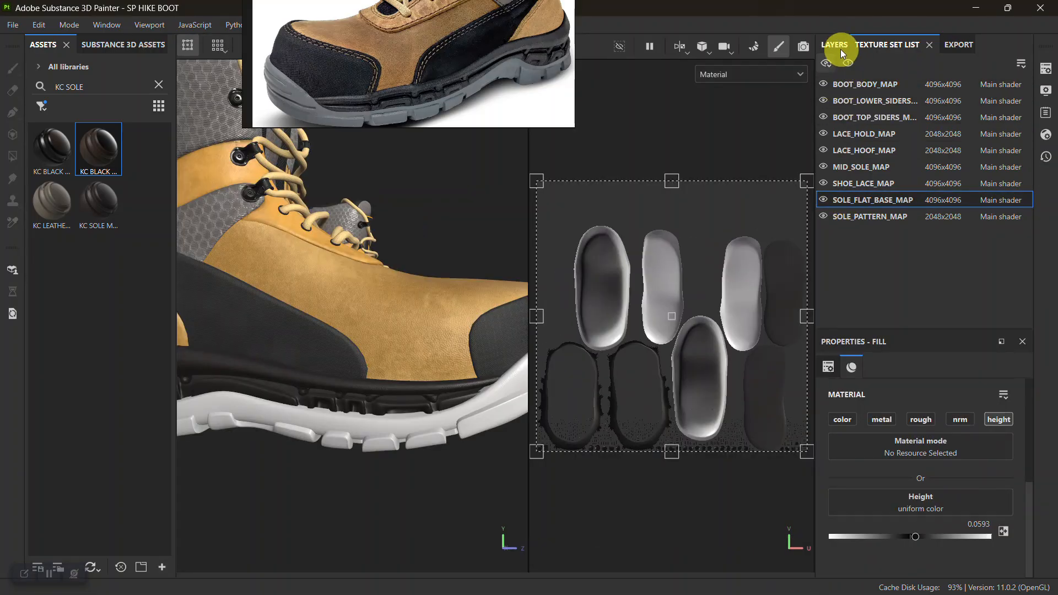
Isolate the SOLE_FLAT_BASE_MAP texture set and remove its normal, world space normal, ID, curvature, thickness and position mesh maps.
left_click(847, 61)
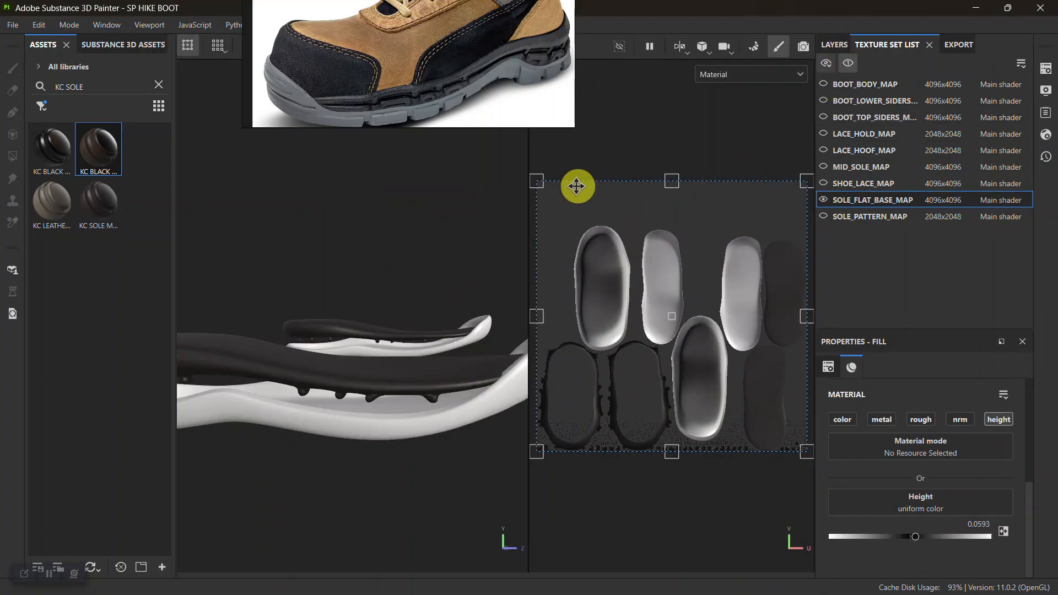
left_click(1045, 68)
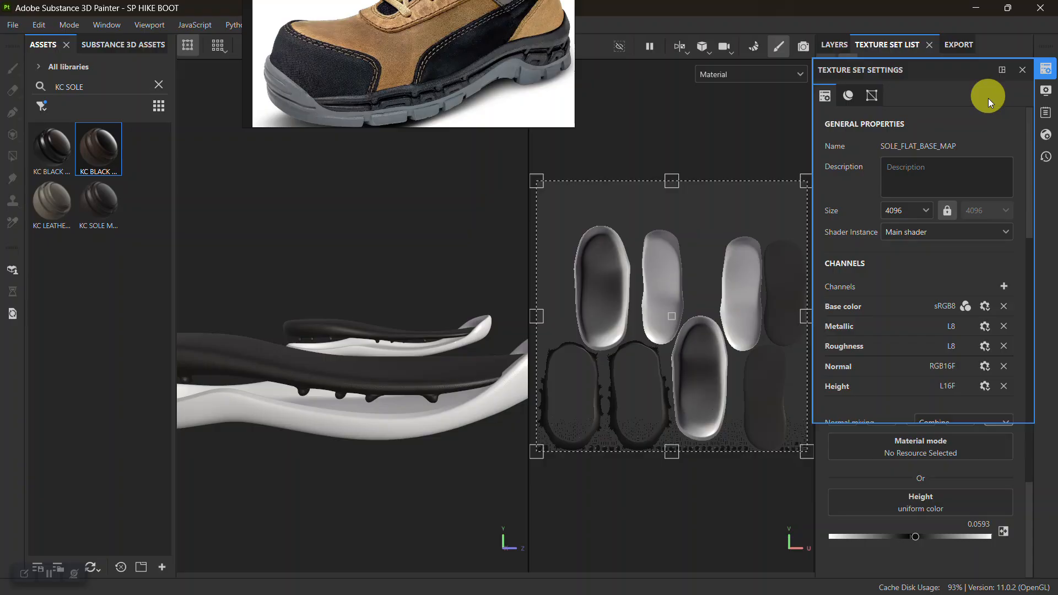
scroll(969, 259, "down", 5)
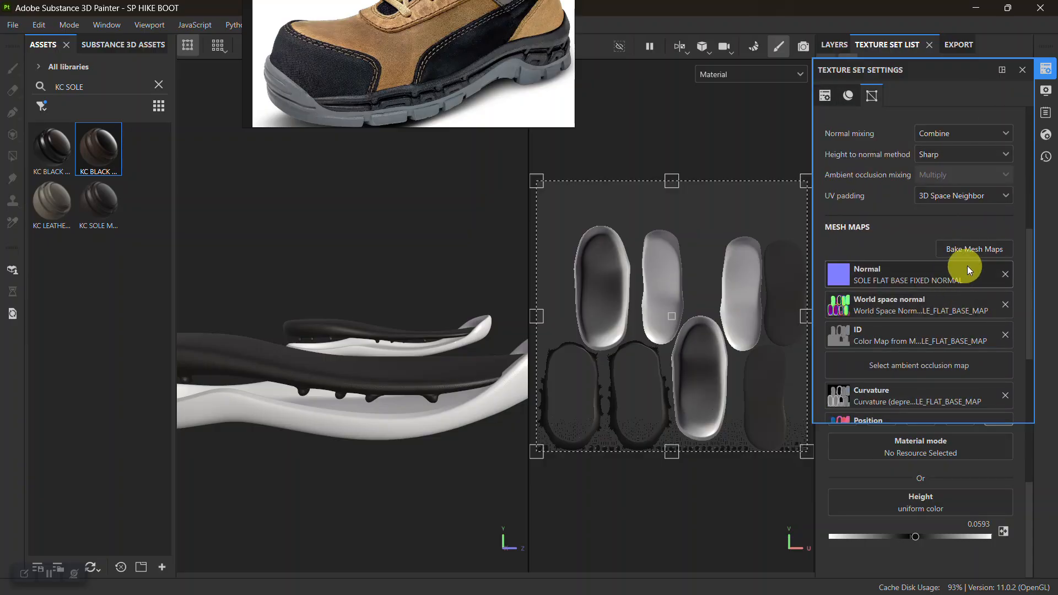
left_click(1005, 274)
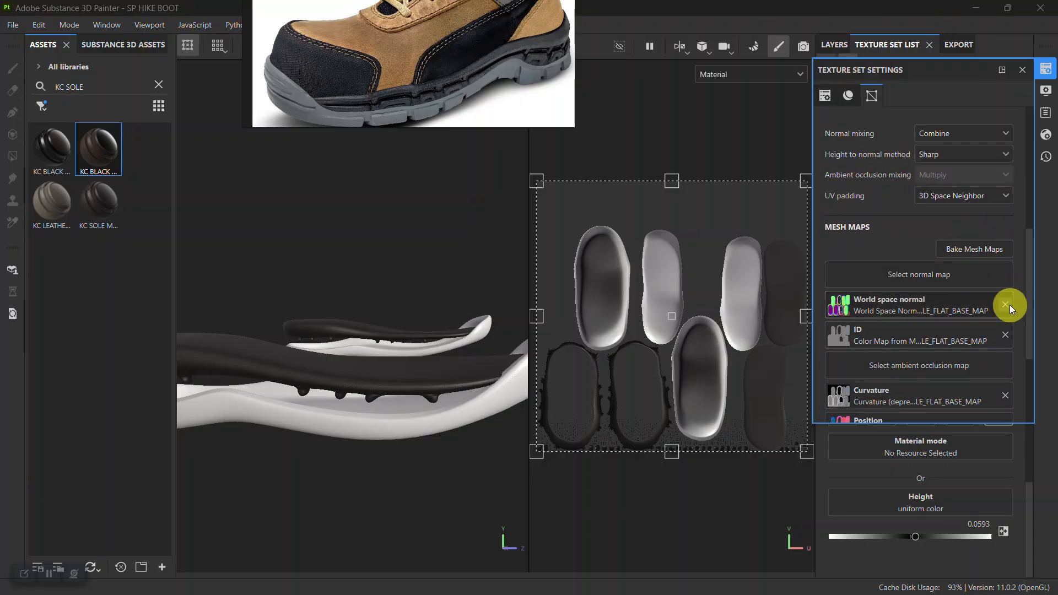
left_click(1006, 304)
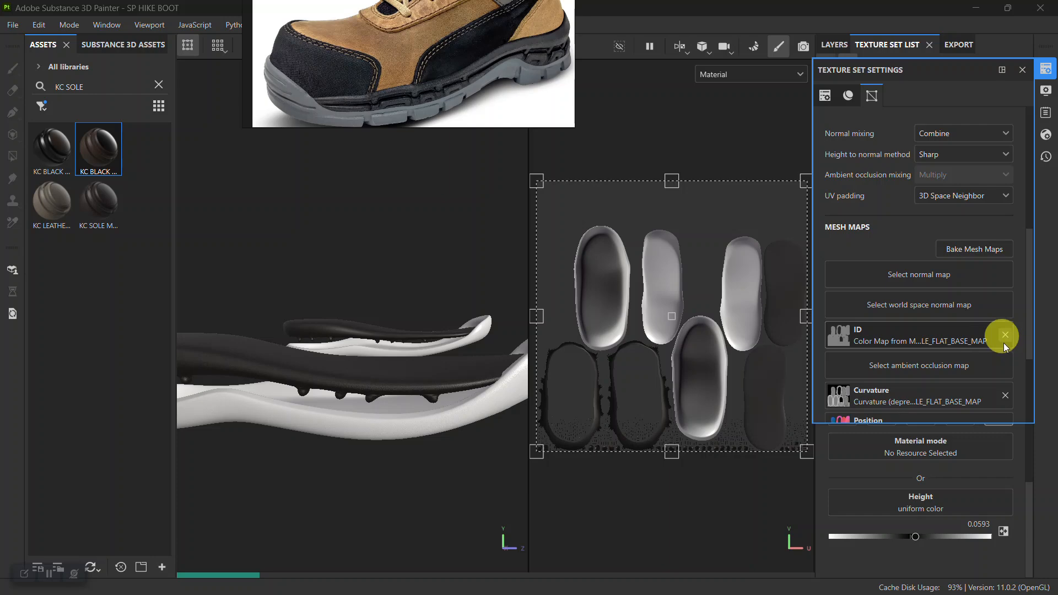
left_click(1004, 335)
left_click(1006, 396)
scroll(1000, 386, "down", 3)
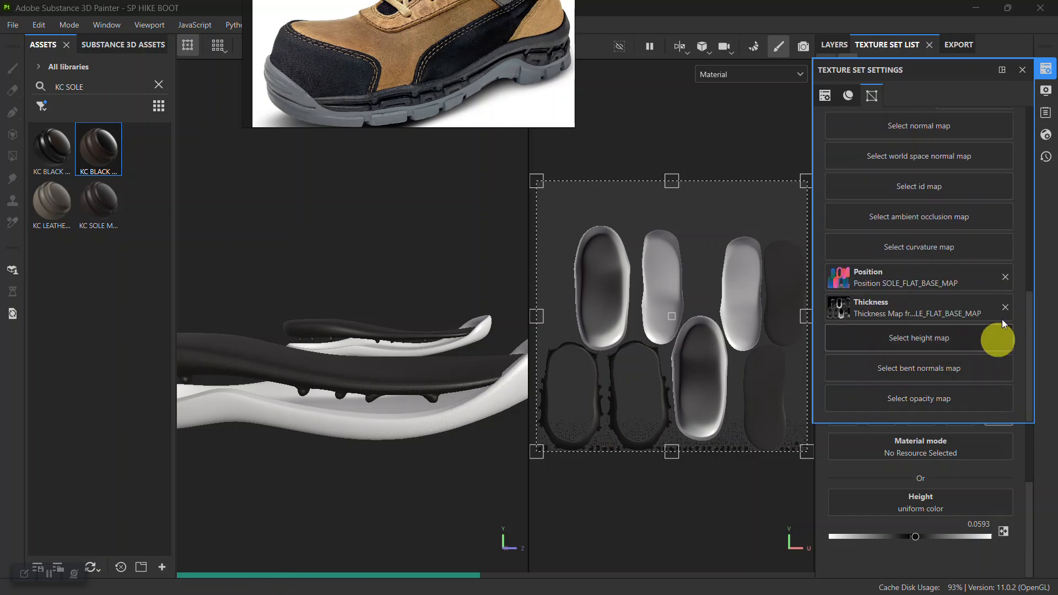
left_click(1007, 307)
left_click(1004, 278)
scroll(965, 304, "up", 5)
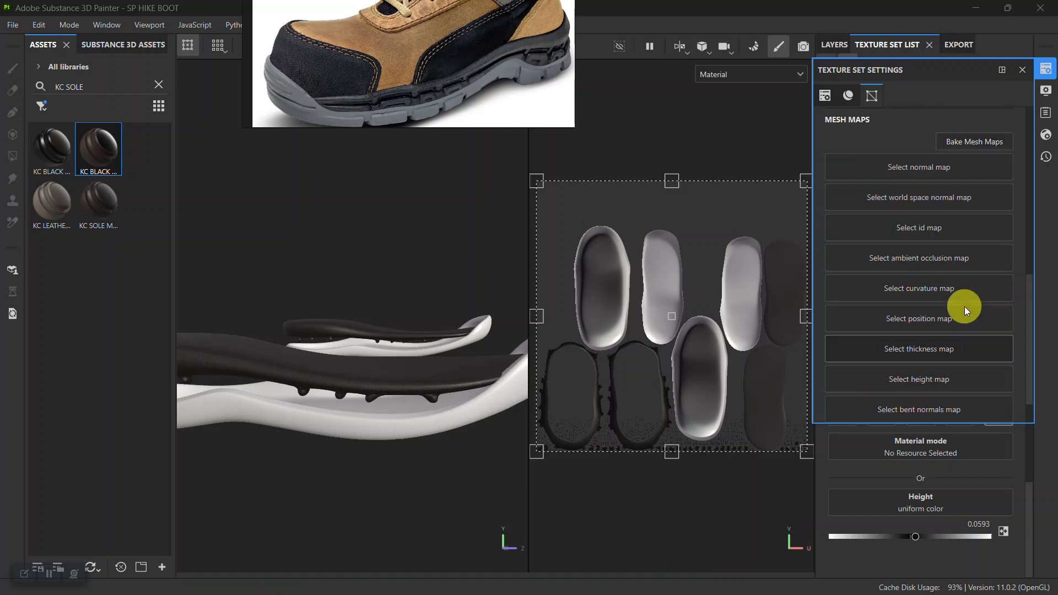
Open mesh map baking for SOLE_FLAT_BASE_MAP, include the Normal map, and set the Curvature method to Generate from Mesh.
left_click(972, 266)
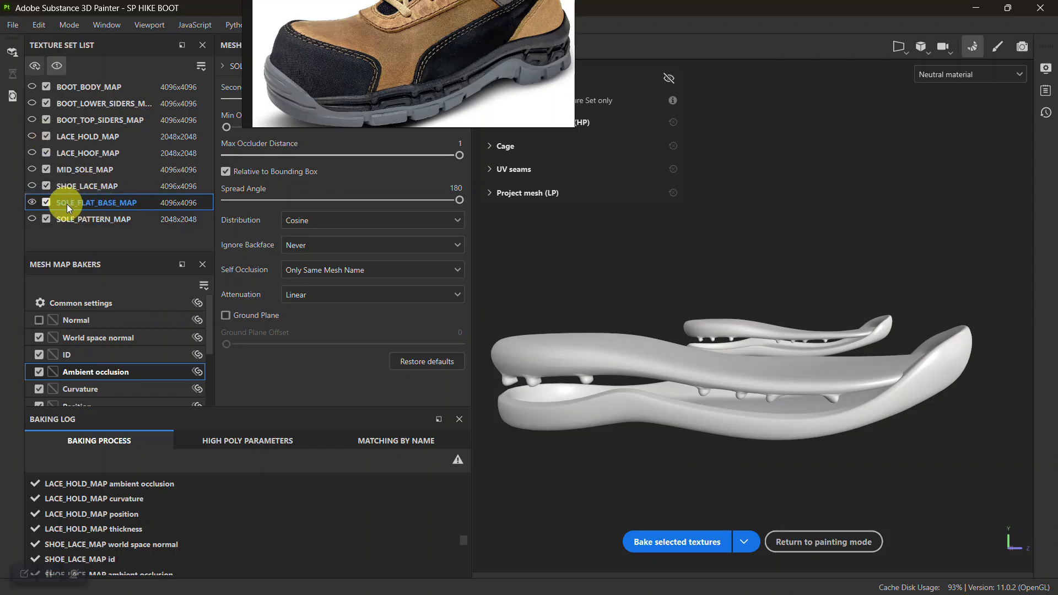
left_click(39, 321)
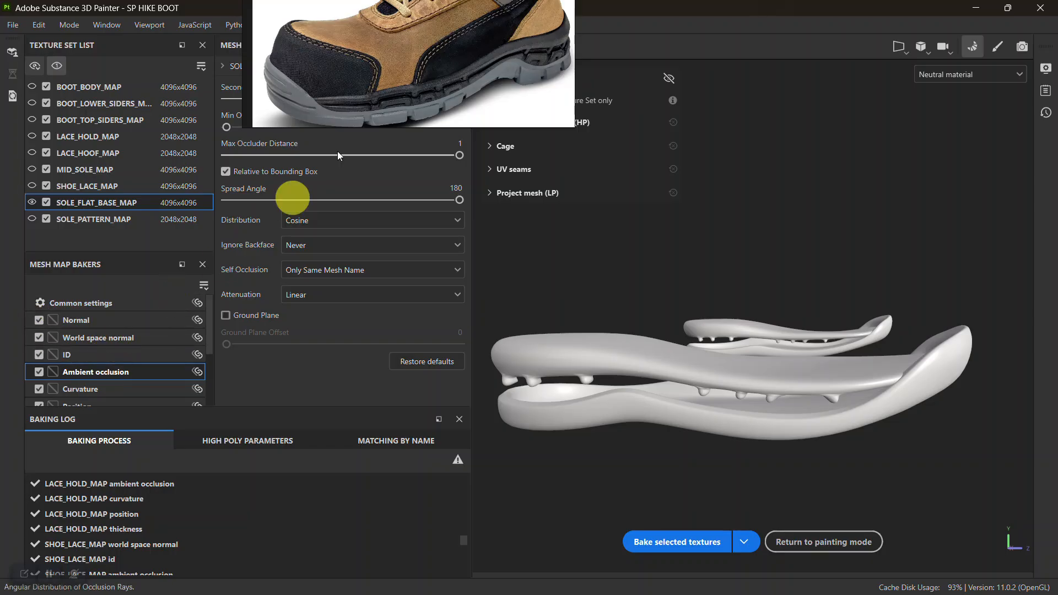
left_click(117, 387)
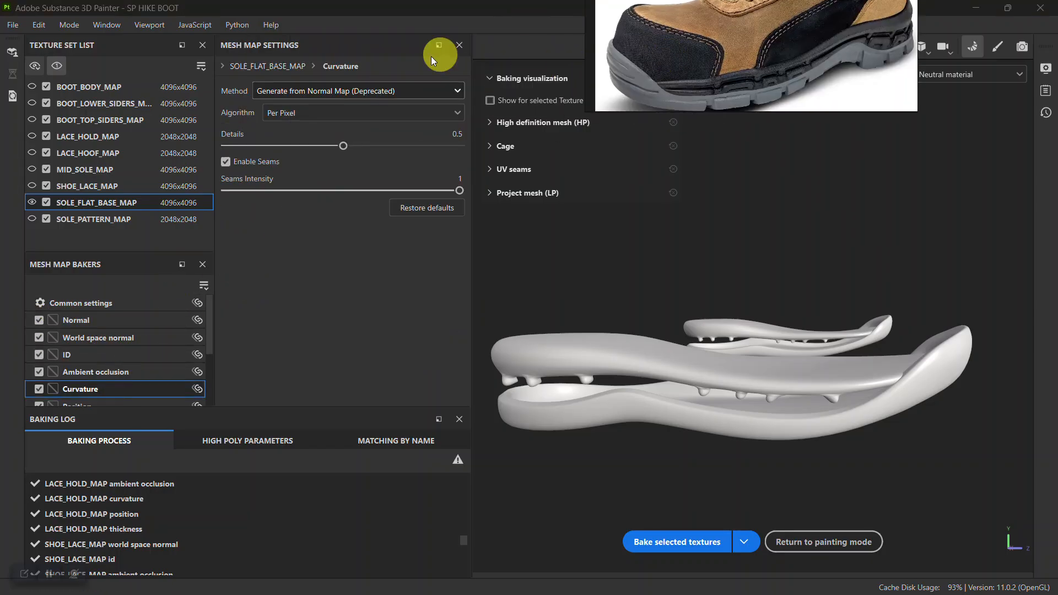
left_click(357, 91)
left_click(341, 105)
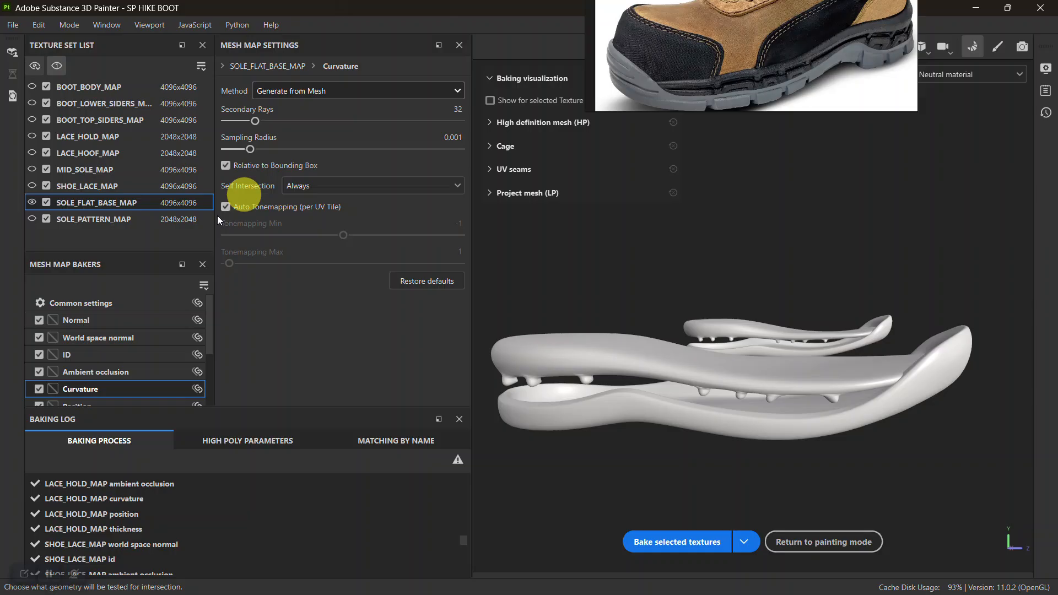
scroll(136, 342, "down", 3)
scroll(136, 342, "up", 3)
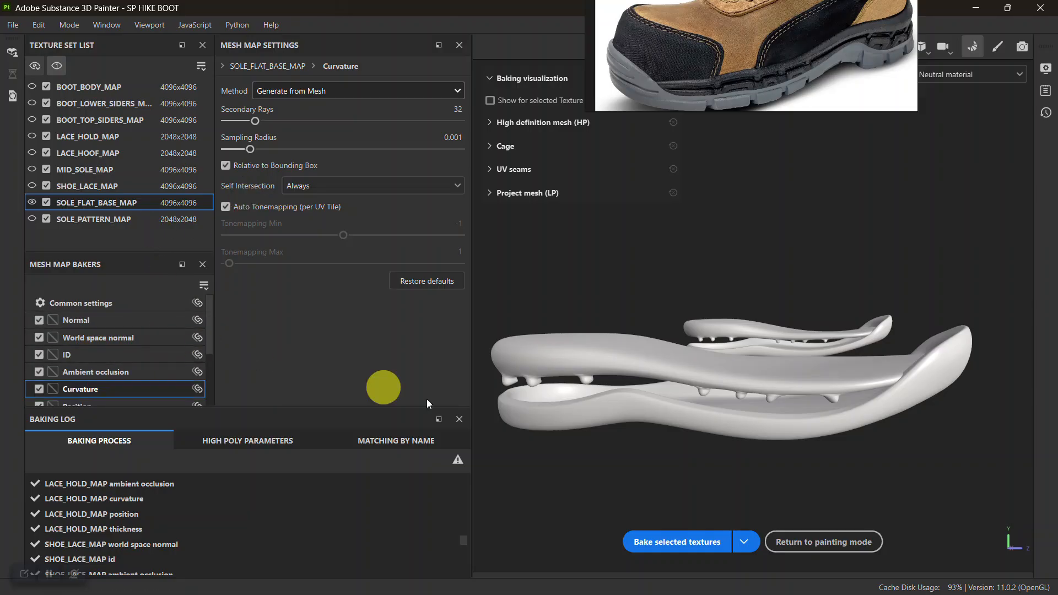
Bake the mesh maps of SOLE_FLAT_BASE_MAP only and return to painting mode.
left_click(749, 542)
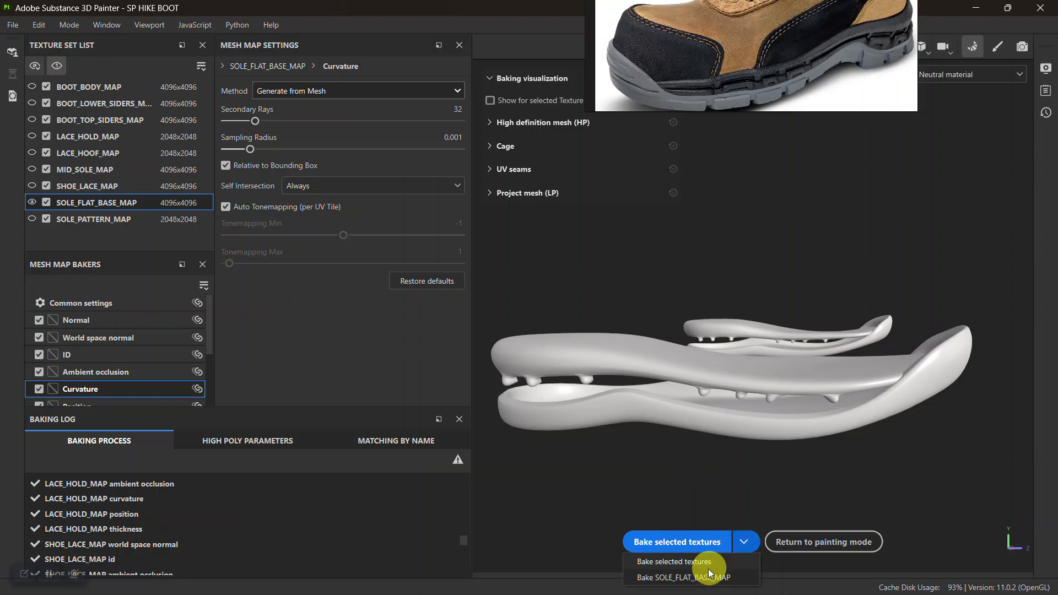
left_click(683, 578)
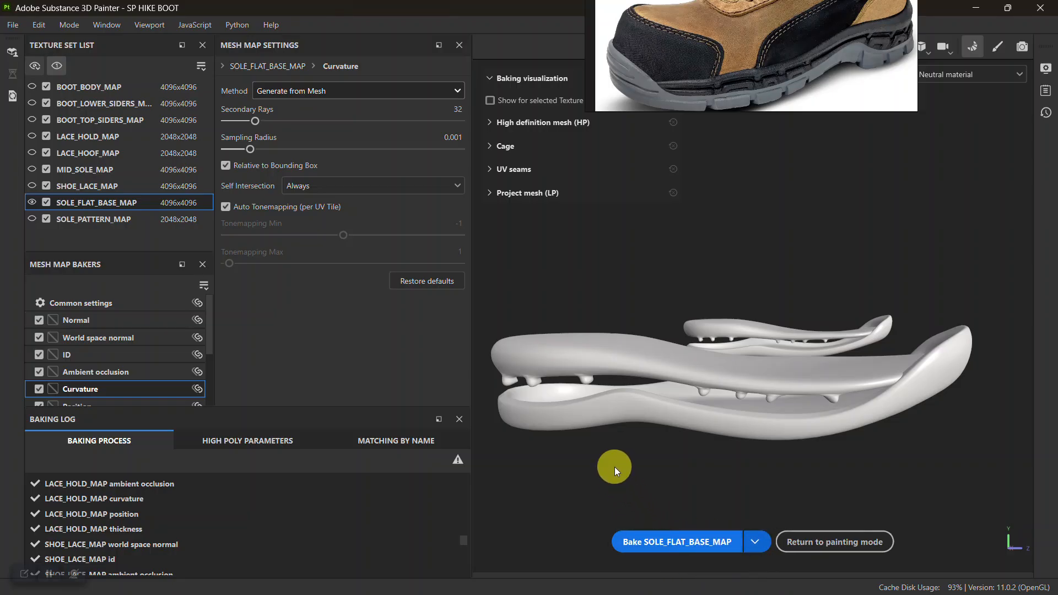
left_click(660, 541)
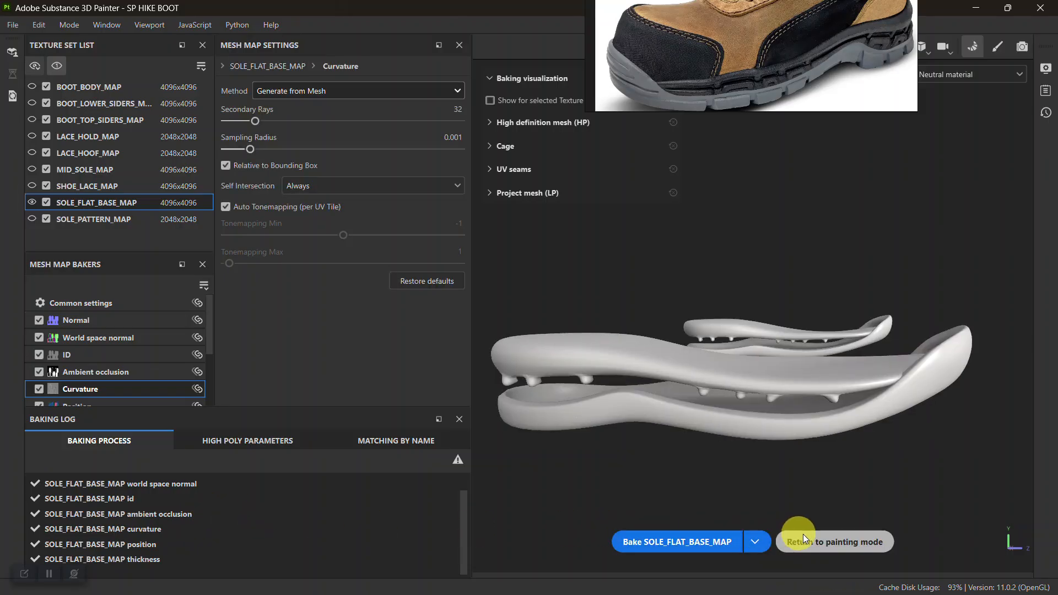
left_click(814, 542)
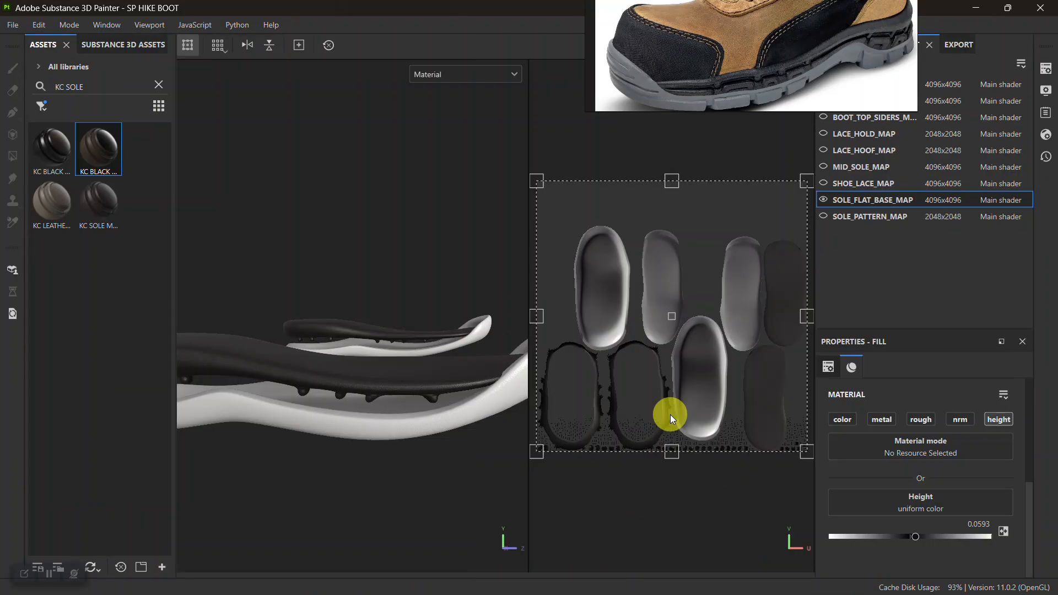
Move the HEIGHT GRAIN and BLACK Leather Grain 1 layers into the KC BLACK SOLE folder.
left_click_drag(771, 88, 556, 25)
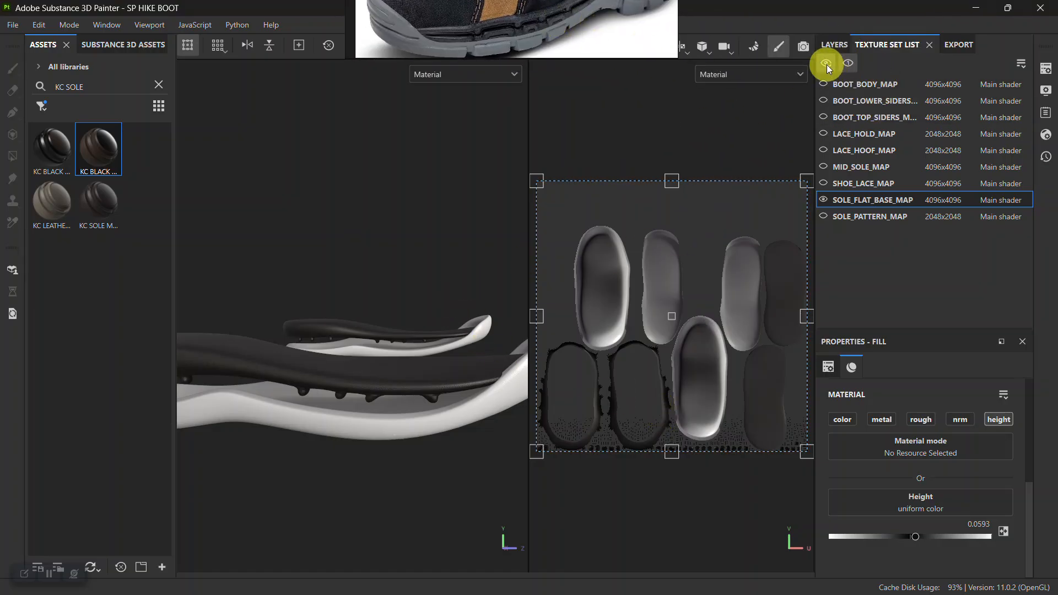
left_click(838, 45)
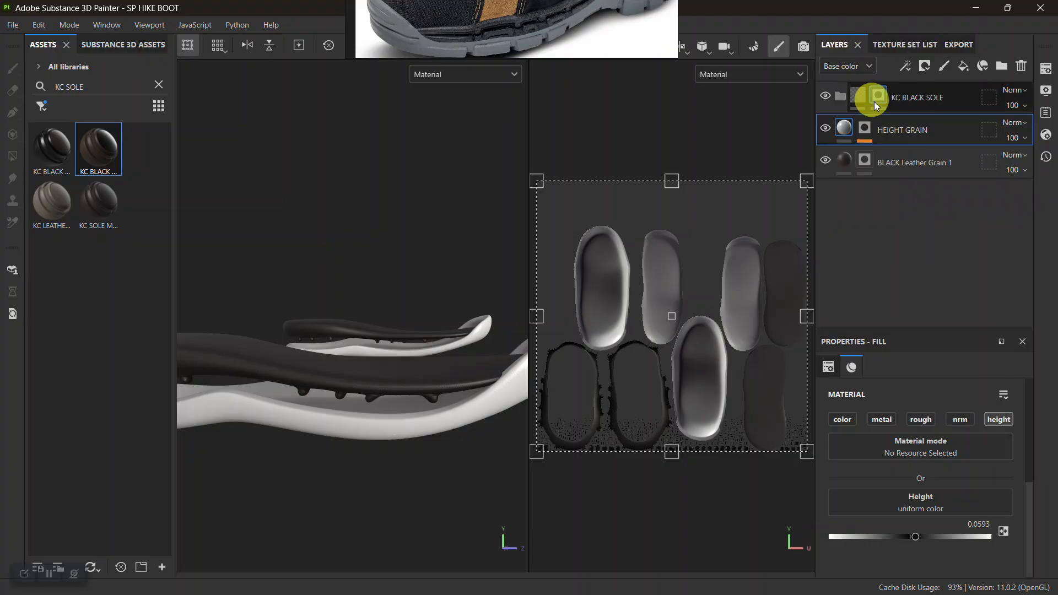
left_click(911, 170, "shift")
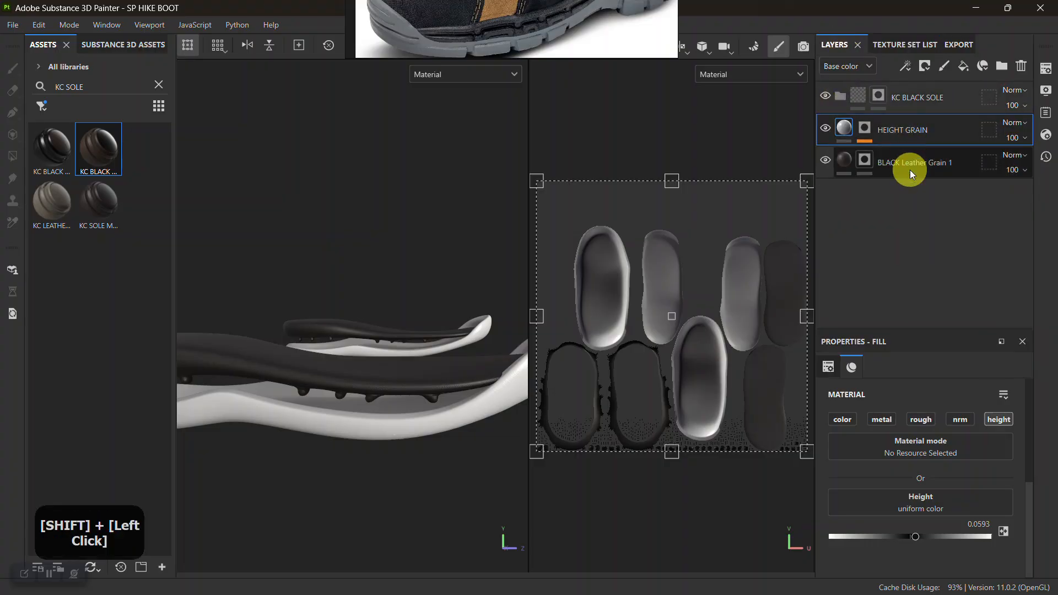
left_click_drag(896, 130, 904, 94)
Clear the mask of the KC BLACK SOLE folder.
left_click(873, 93)
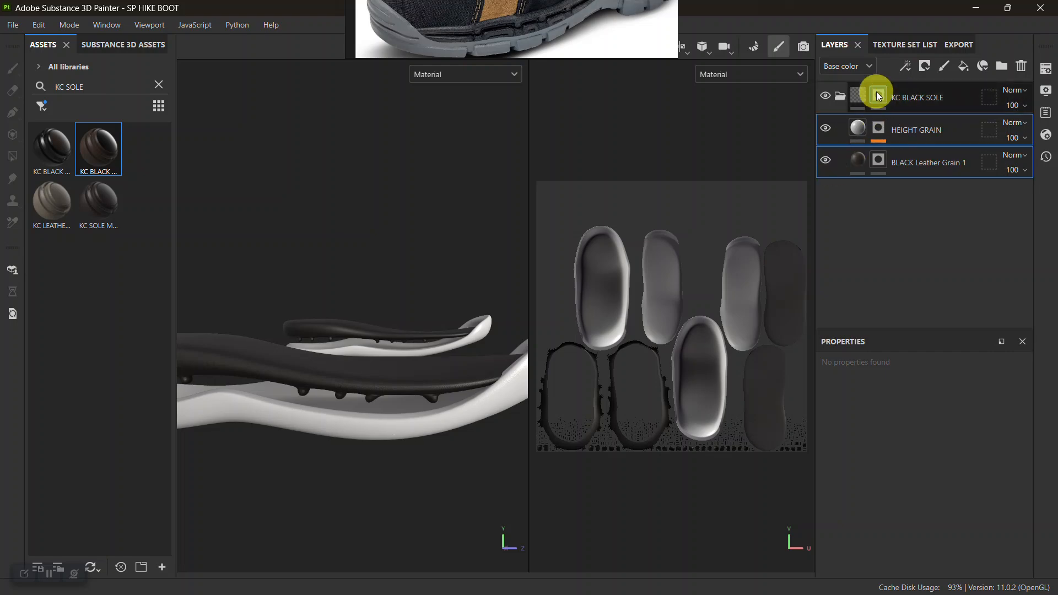
right_click(901, 93)
left_click(897, 25)
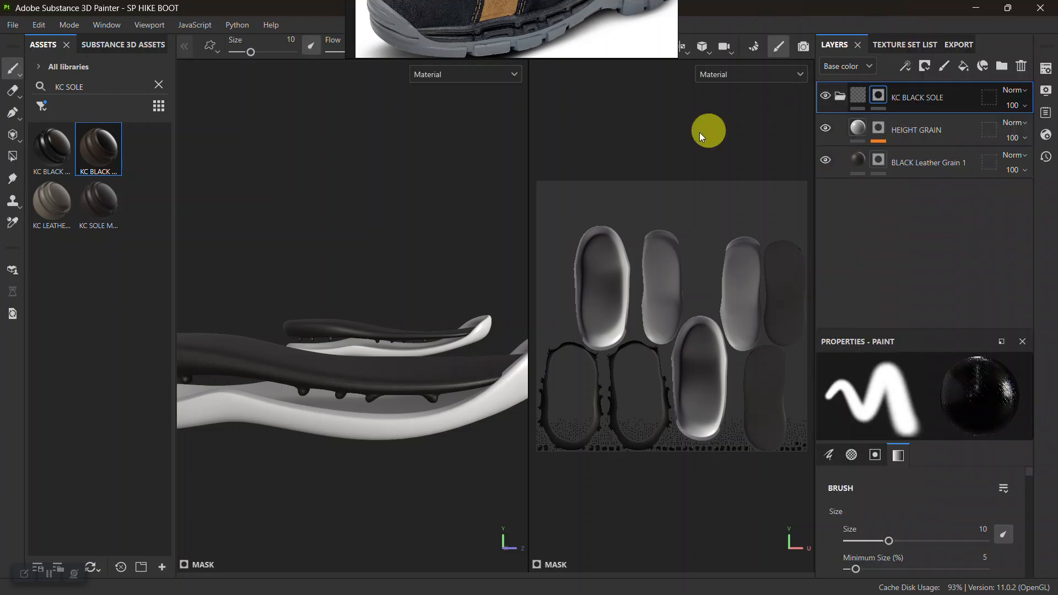
Switch the viewport to 3D only and frame the sole base meshes from the side.
right_click_drag(347, 366, 372, 465, "alt")
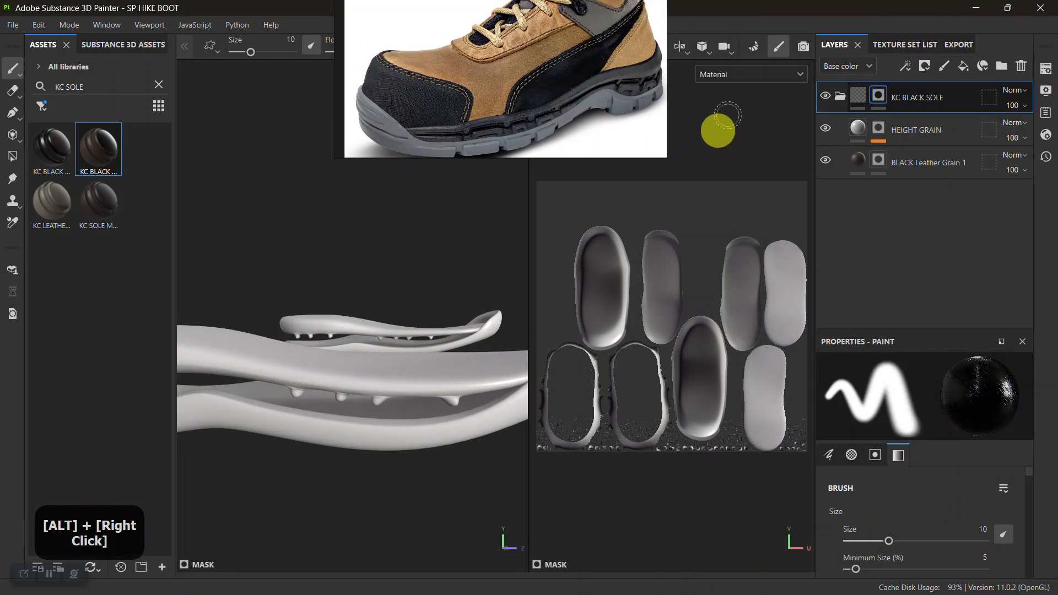
left_click(681, 47)
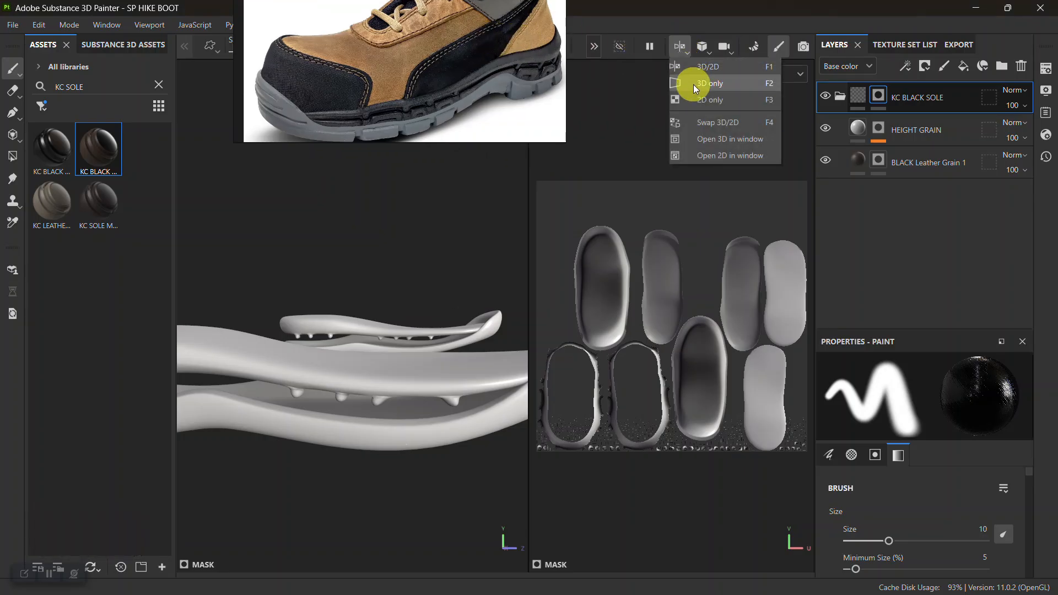
left_click(693, 83)
right_click_drag(585, 300, 592, 417, "alt")
middle_click_drag(593, 417, 604, 399, "alt")
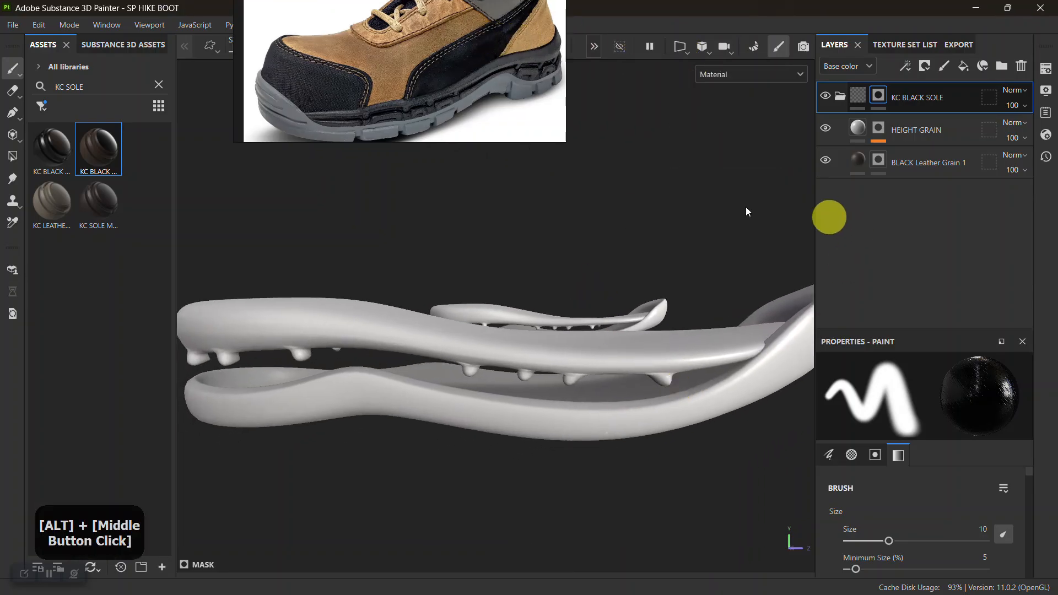
Fill the upper sole base meshes white in the KC BLACK SOLE folder's mask, using Polygon Fill in mesh mode.
left_click(10, 137)
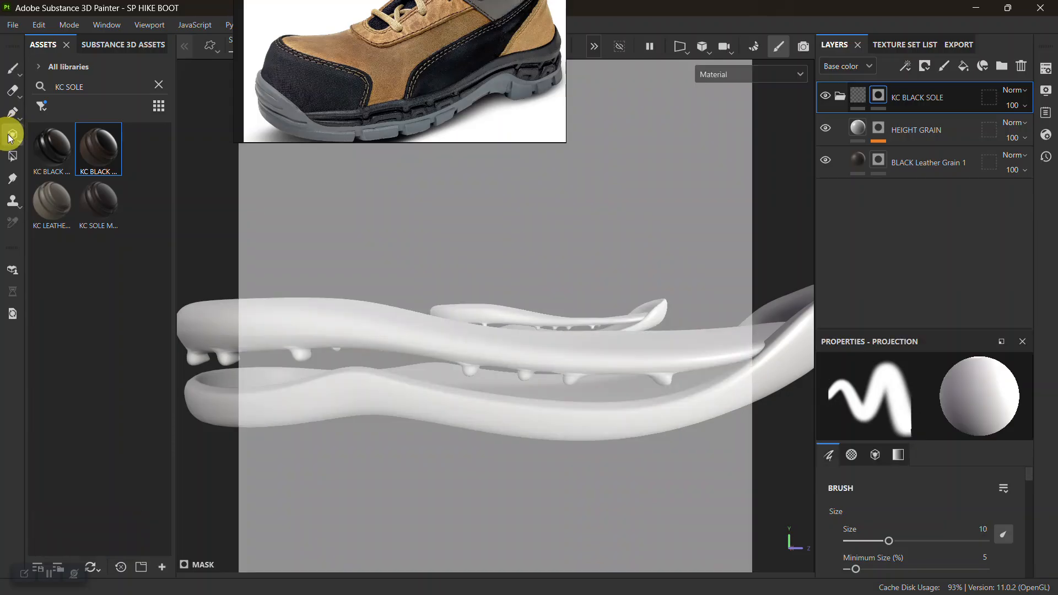
left_click(13, 155)
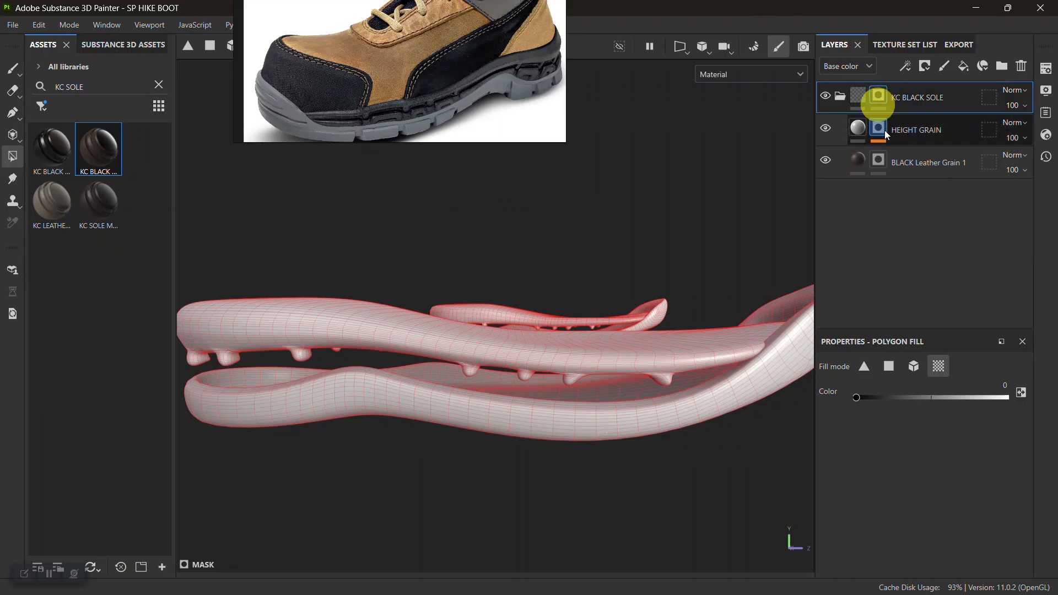
left_click(912, 366)
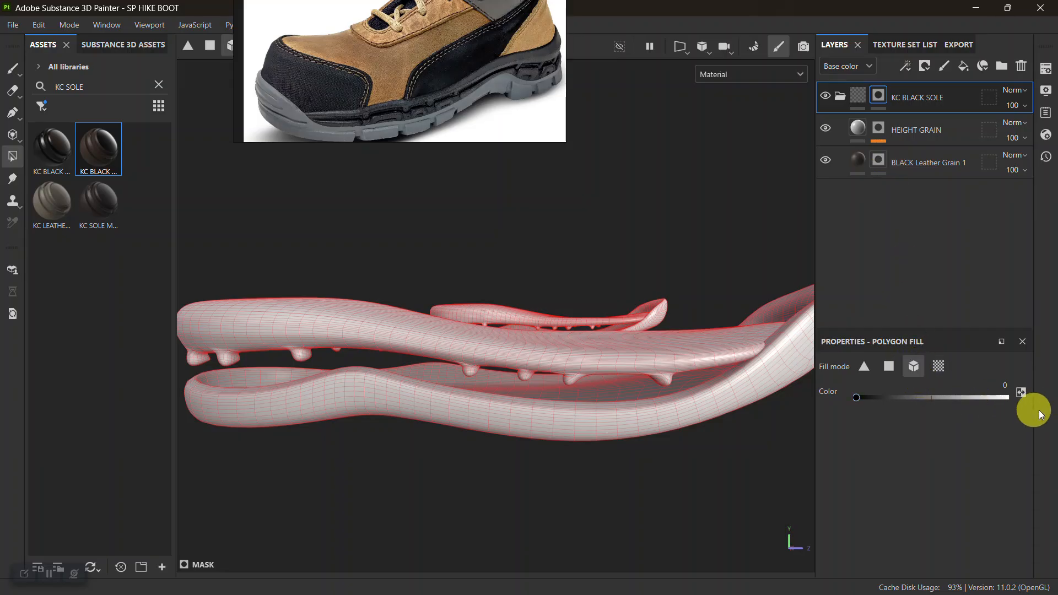
left_click(1006, 397)
right_click_drag(443, 288, 441, 307, "alt")
left_click_drag(441, 307, 456, 354, "alt")
middle_click_drag(455, 354, 382, 315, "alt")
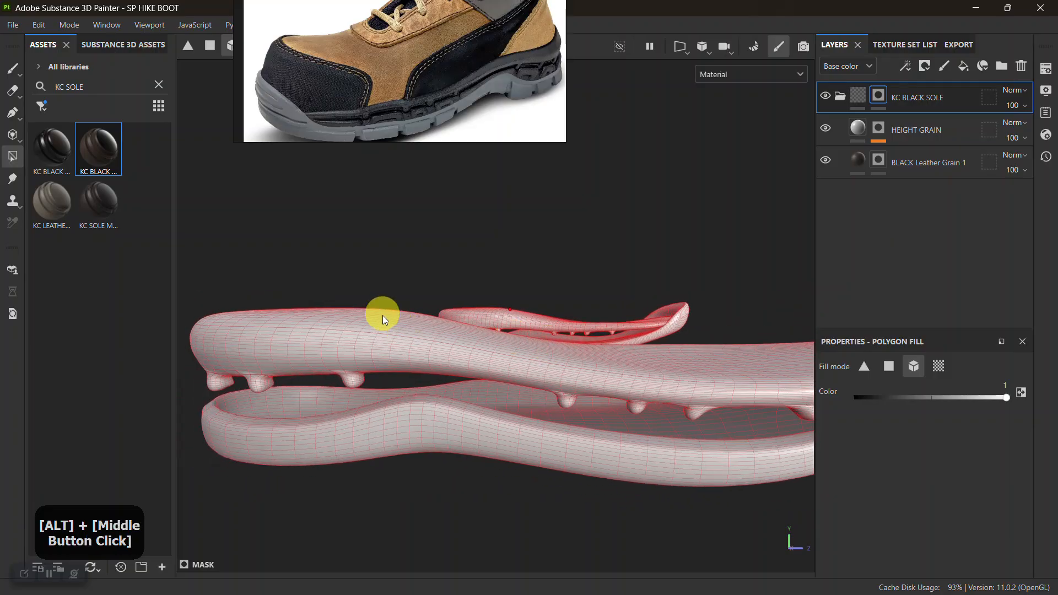
left_click(366, 345)
left_click_drag(519, 372, 552, 397, "alt")
right_click_drag(552, 396, 468, 360, "alt")
mouse_move(468, 360)
left_mouse_down("alt")
mouse_move(524, 356)
mouse_move(441, 359)
mouse_move(485, 358)
left_mouse_up("alt")
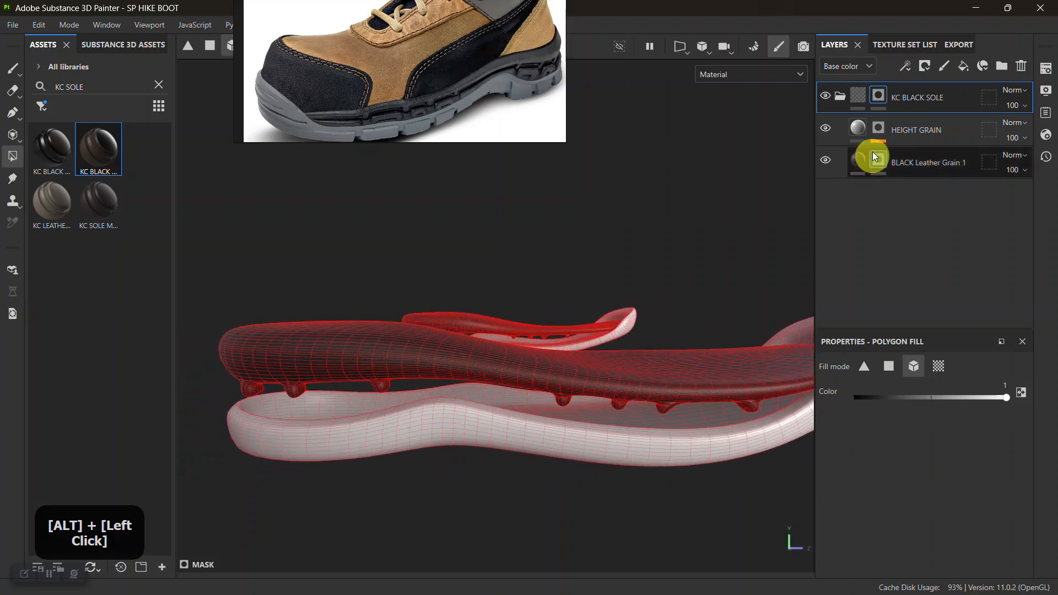
Collapse and duplicate the KC BLACK SOLE folder, and give the copy a fresh black mask.
left_click(839, 97)
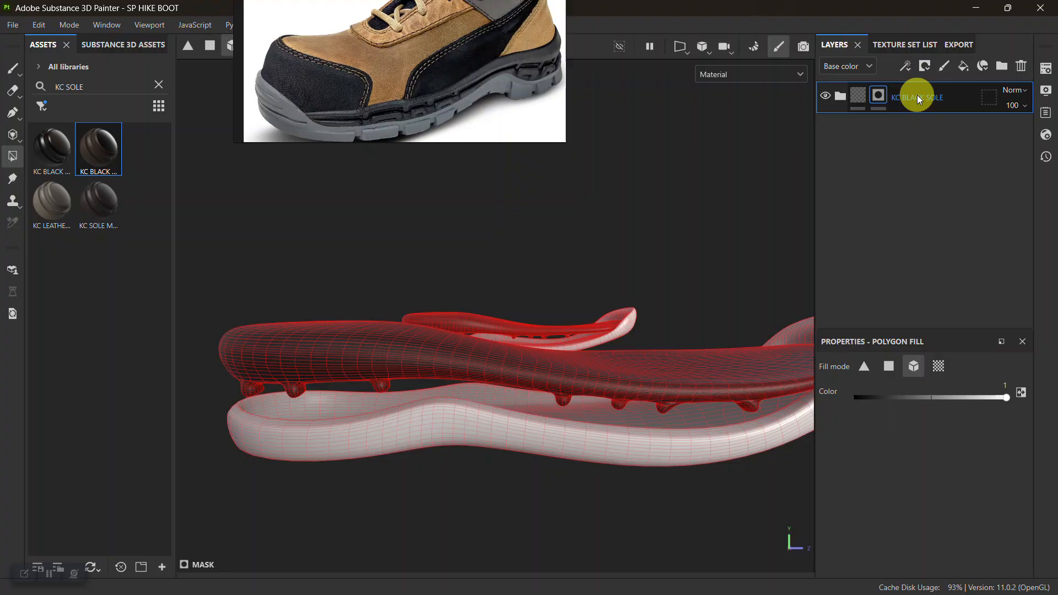
key("ctrl+d")
right_click(880, 99)
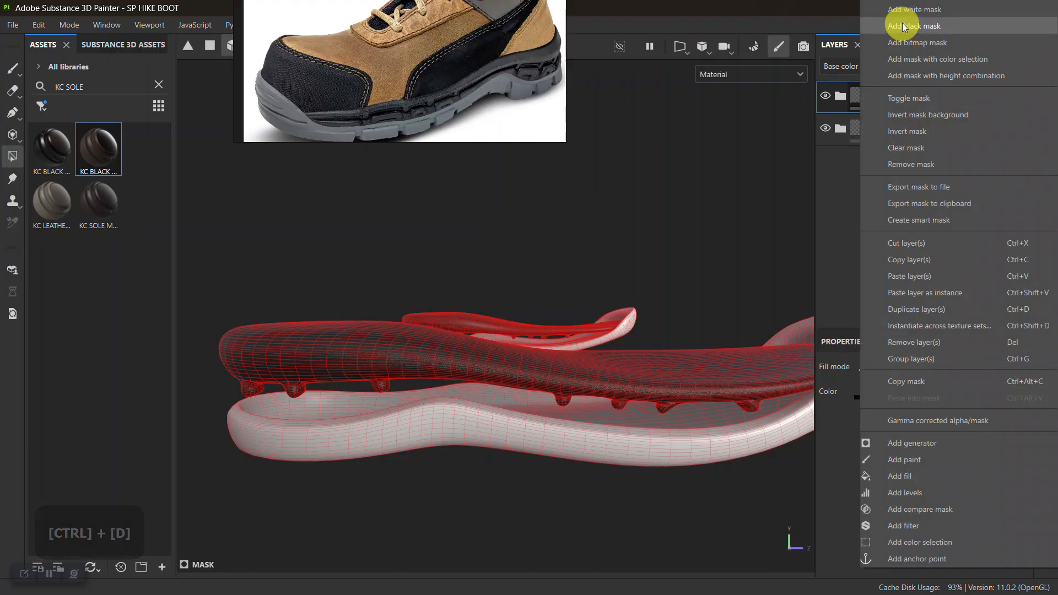
left_click(902, 25)
Rename the duplicated sole folder as KC GREY SOLE 1.
double_click(908, 96)
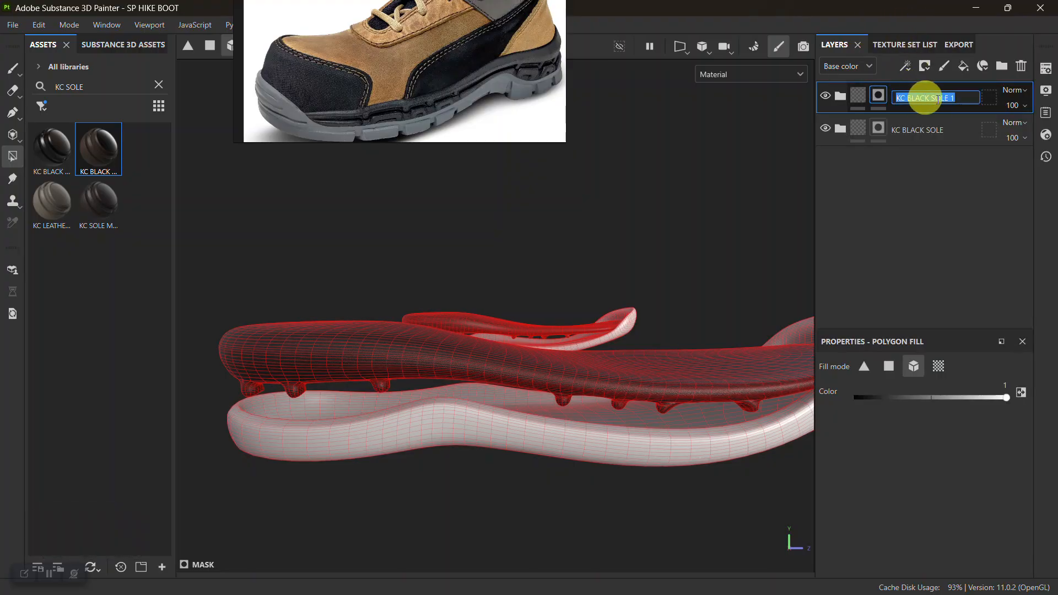
left_click(927, 97)
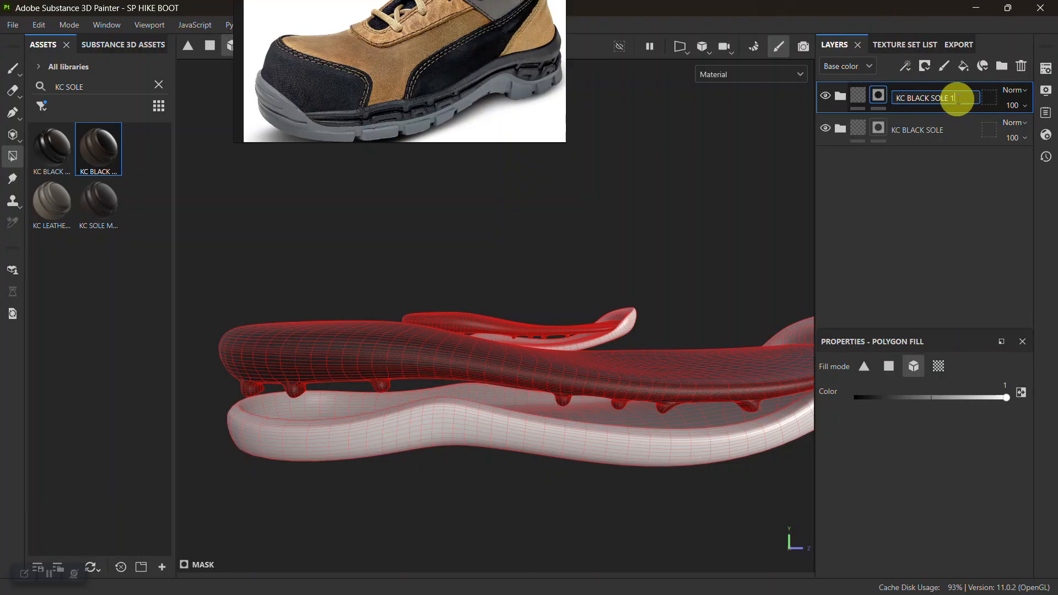
left_click(929, 97)
key("BackSpace")
key("BackSpace")
key("BackSpace")
key("BackSpace")
key("BackSpace")
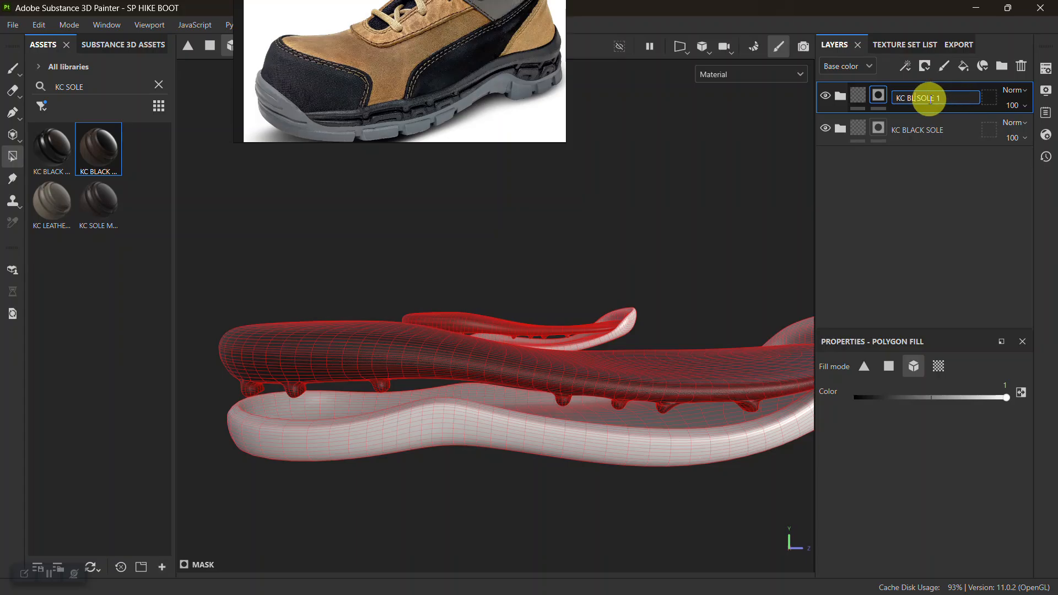
type("GREY")
key("Return")
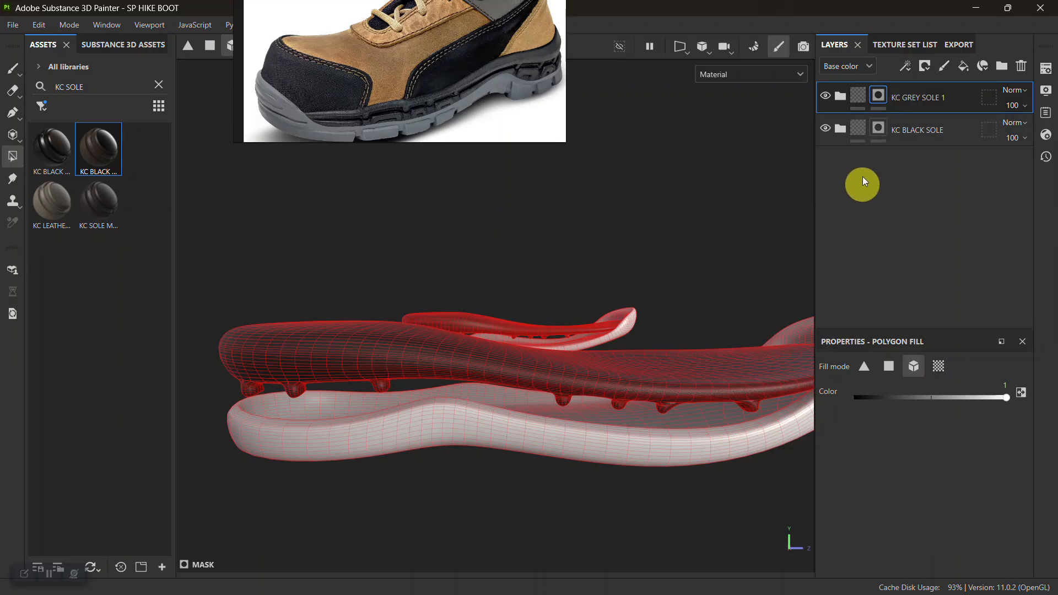
Set the base colour of BLACK Leather Grain 1 in the KC GREY SOLE 1 folder to dark grey 545353.
left_click(841, 95)
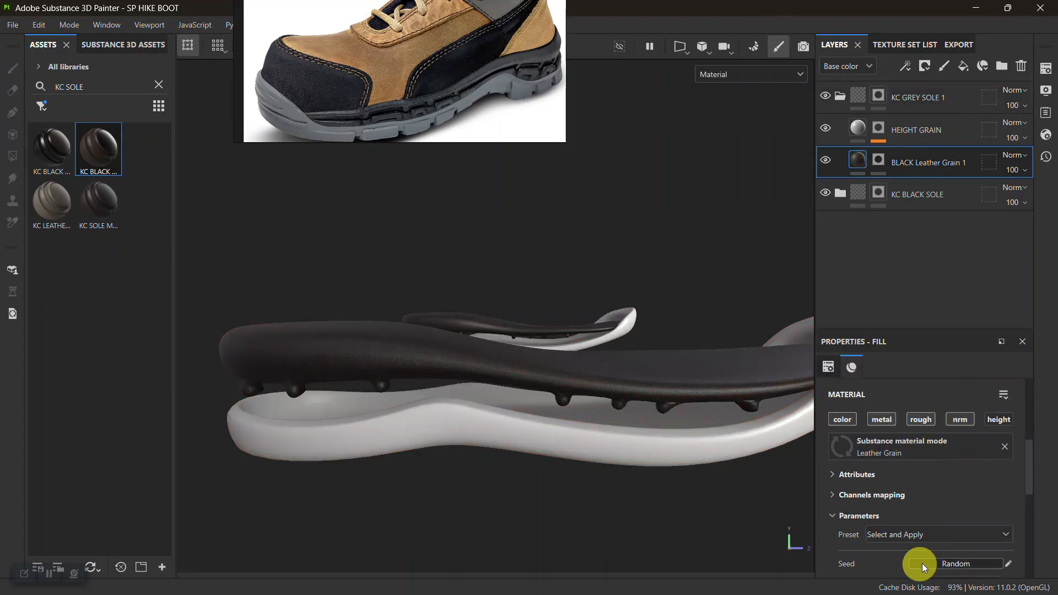
scroll(920, 551, "down", 3)
left_click(955, 461)
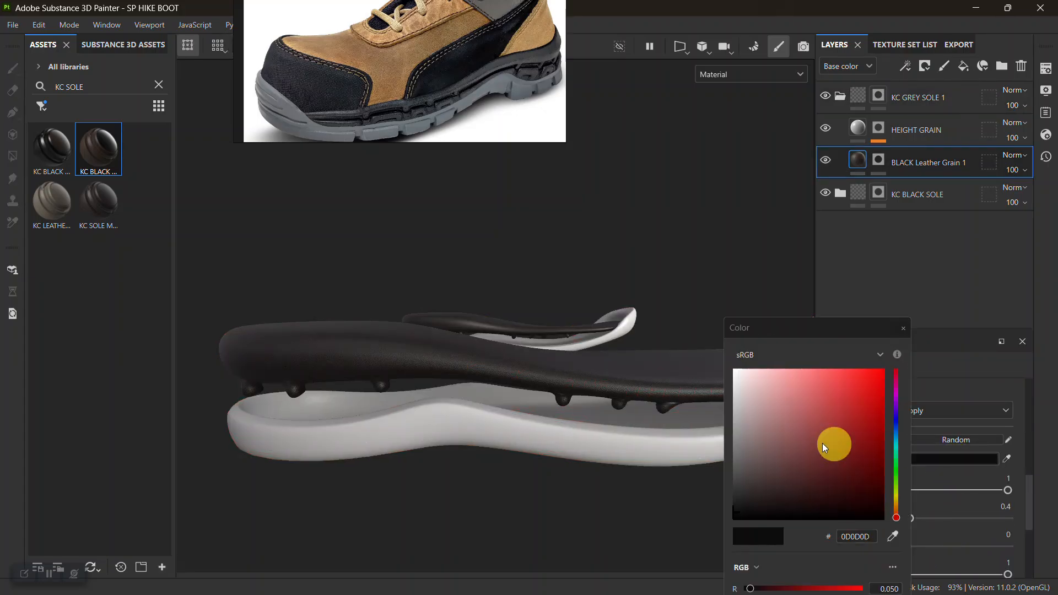
left_click(739, 467)
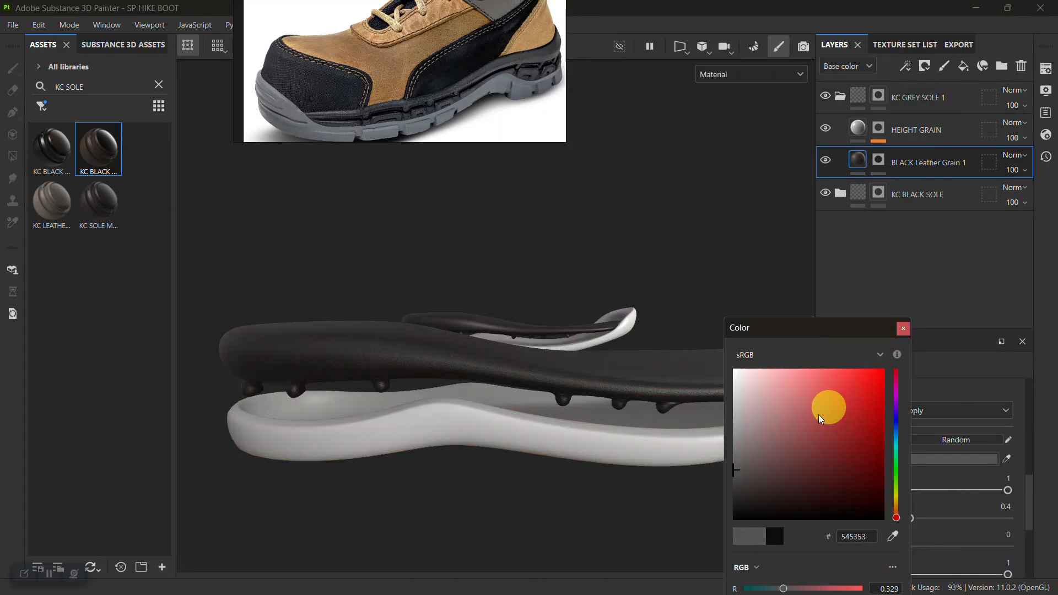
left_click(902, 329)
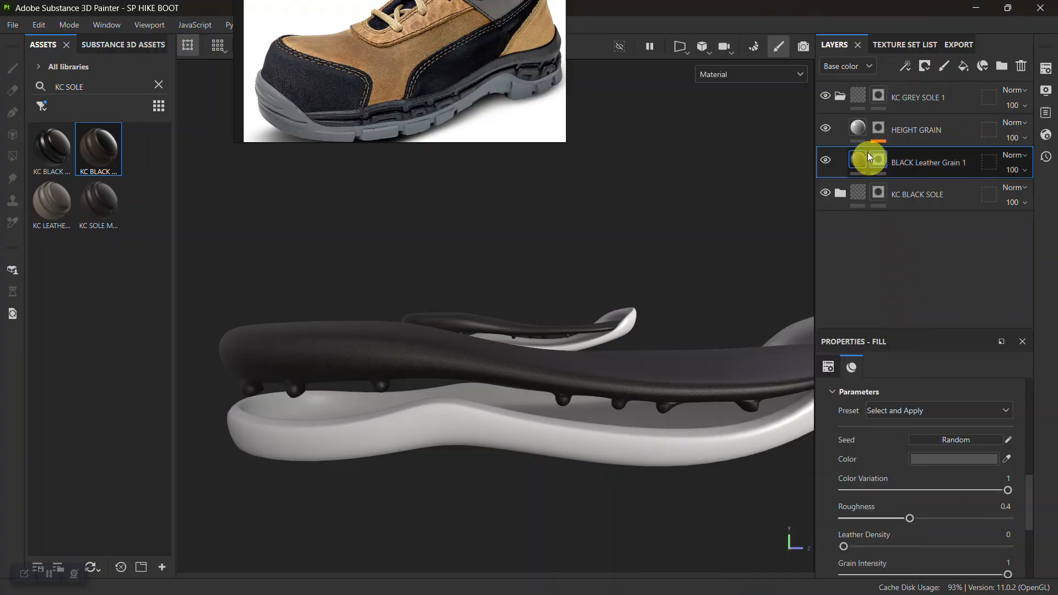
Fill the lower sole base meshes white in the KC GREY SOLE 1 folder's mask, briefly toggling the KC BLACK SOLE folder's visibility.
left_click(879, 96)
left_click(13, 156)
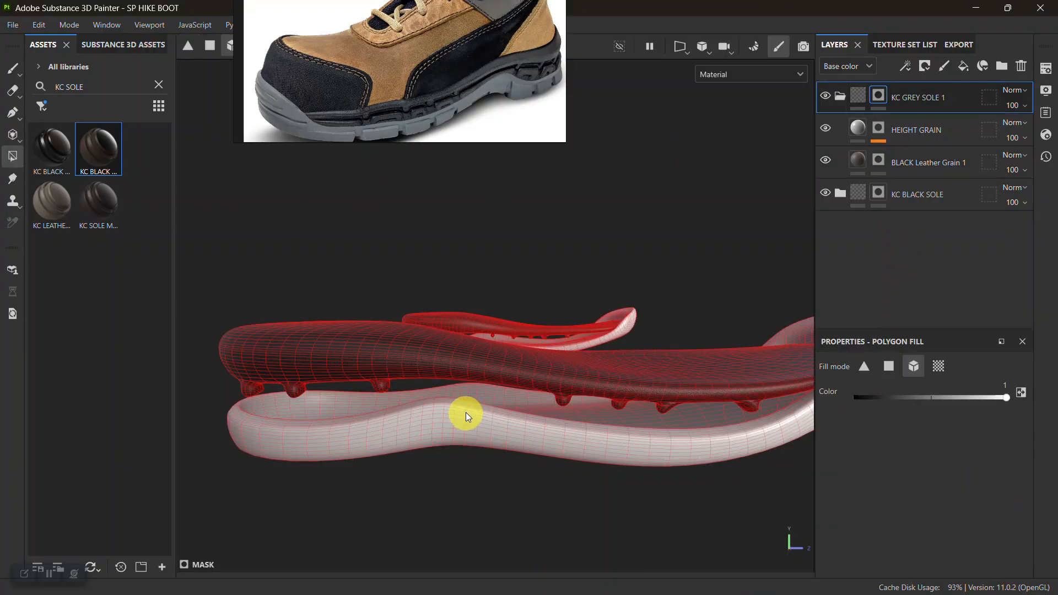
left_click_drag(484, 461, 487, 462)
left_click_drag(437, 429, 551, 430, "alt")
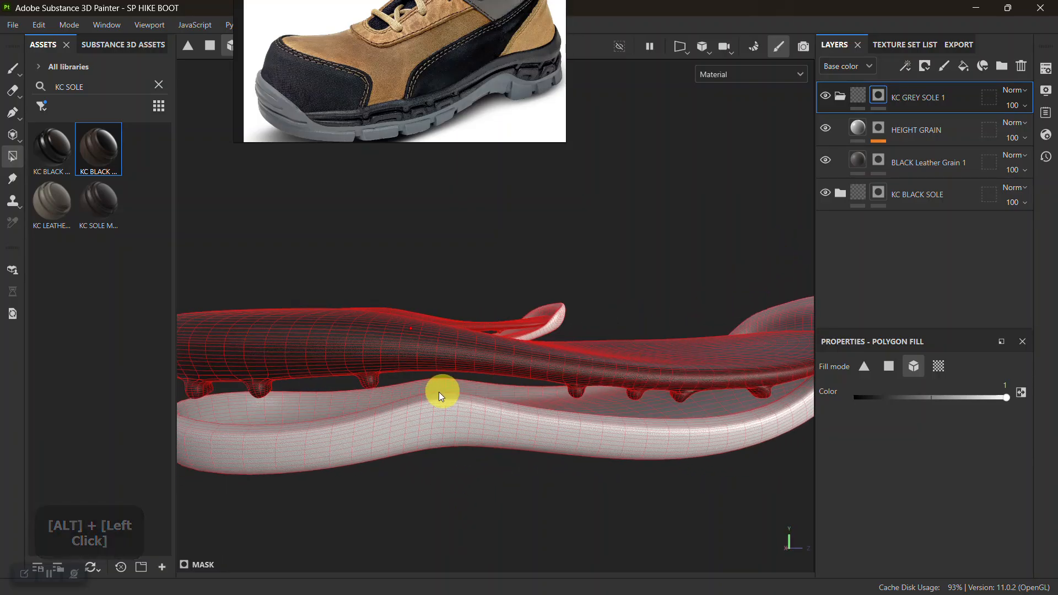
left_click_drag(444, 395, 455, 458)
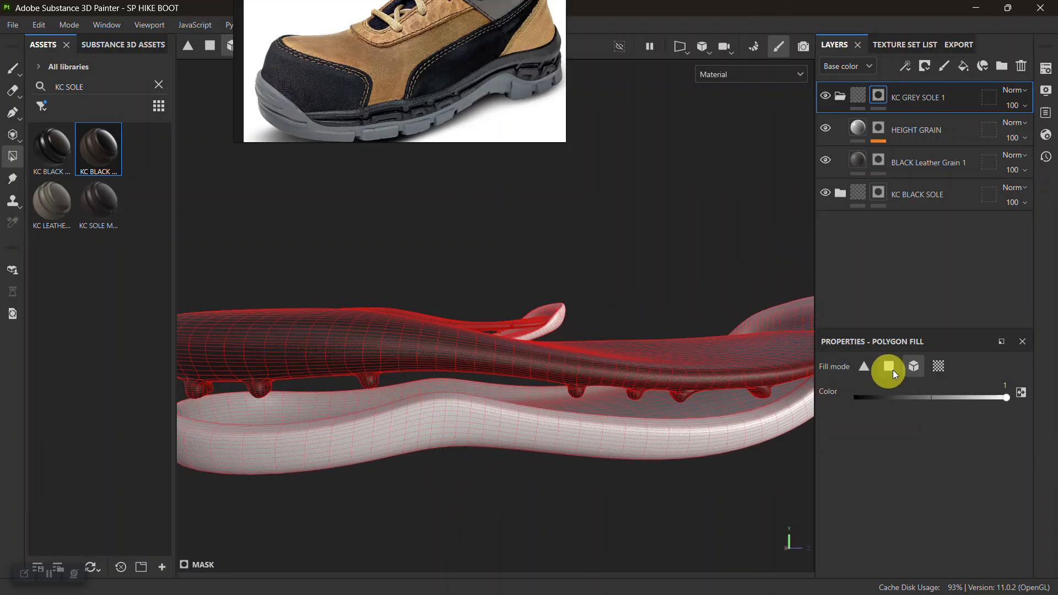
left_click(825, 191)
left_click(826, 192)
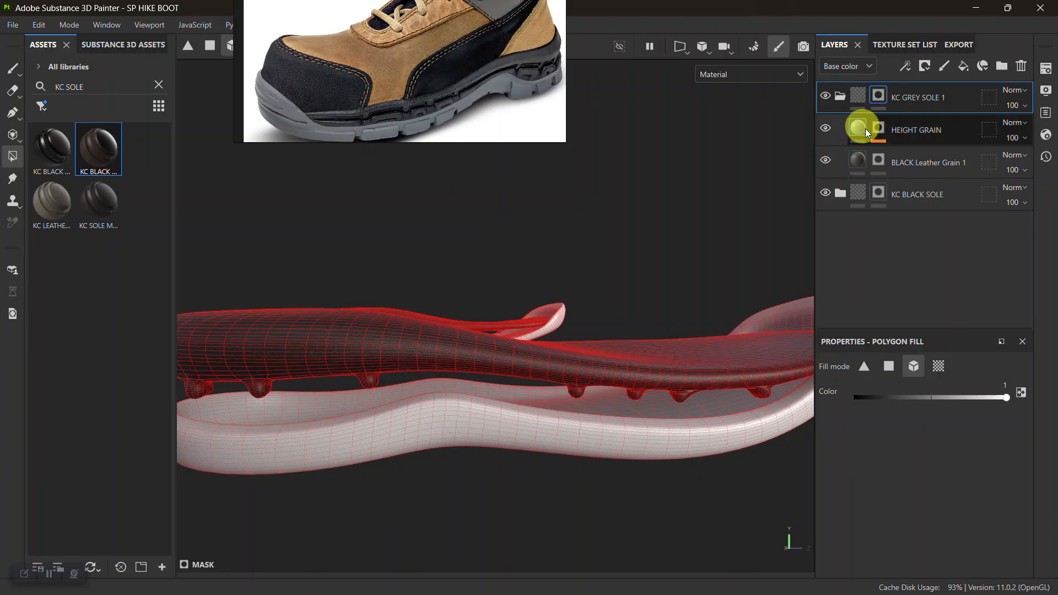
Fill the lower sole base meshes white in the mask of the grey folder's BLACK Leather Grain 1 layer and inspect the surface up close.
left_click(877, 164)
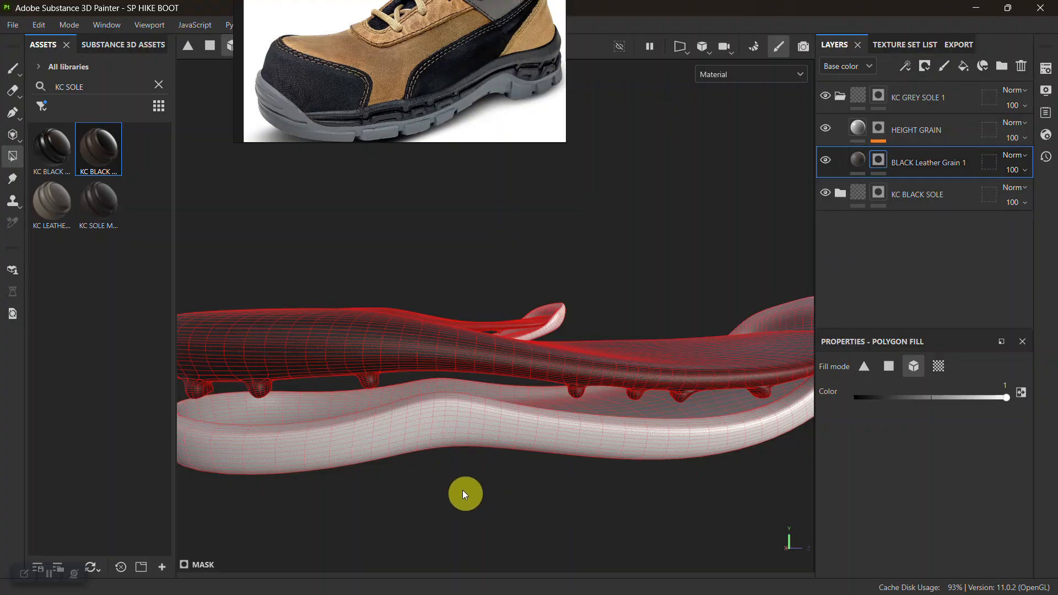
left_click(416, 448)
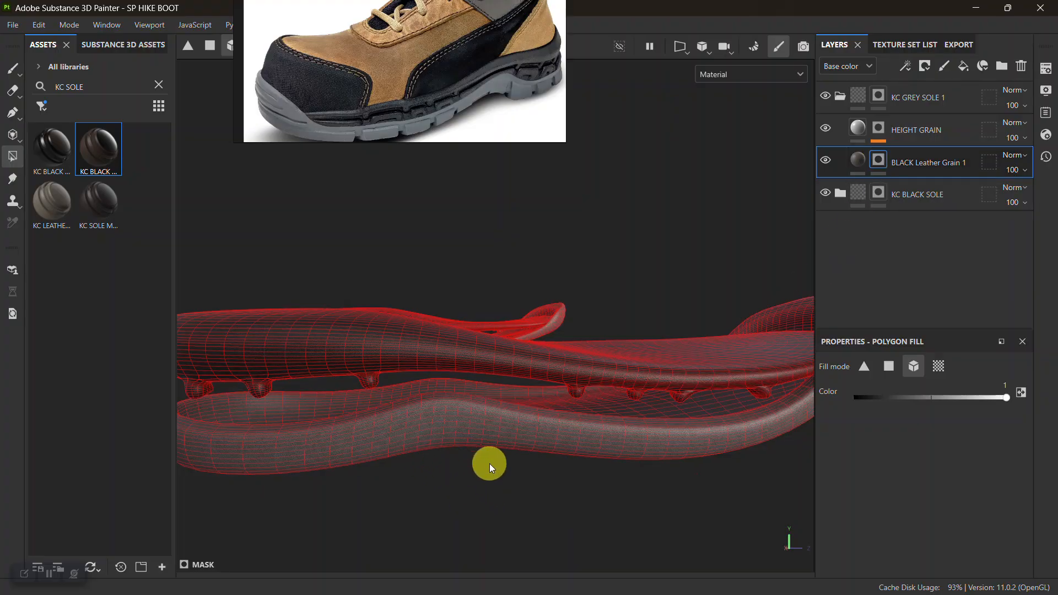
right_click_drag(546, 491, 413, 424, "alt")
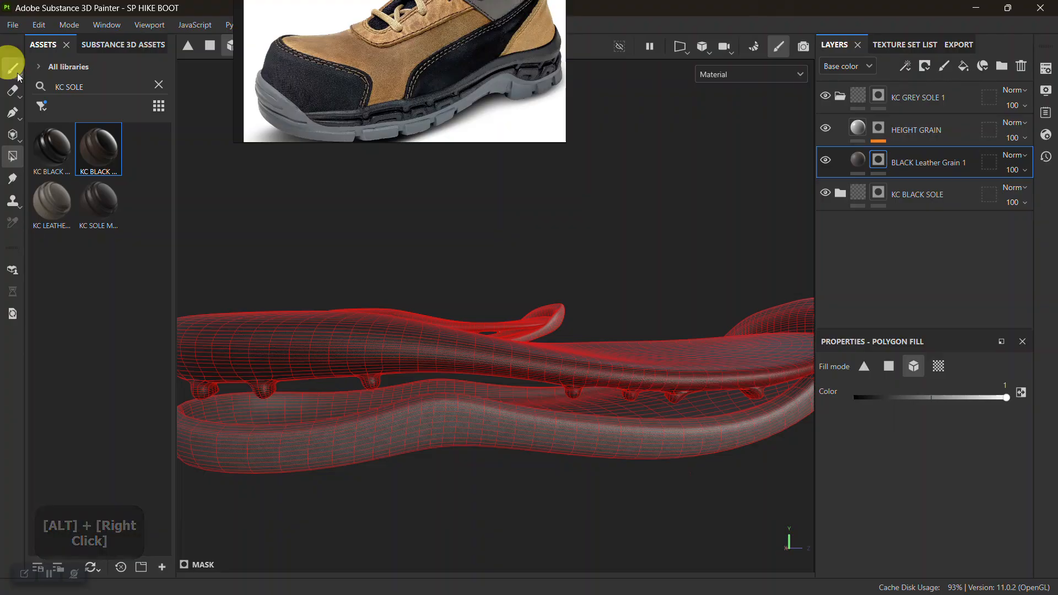
left_click(13, 68)
right_click_drag(539, 439, 576, 536, "alt")
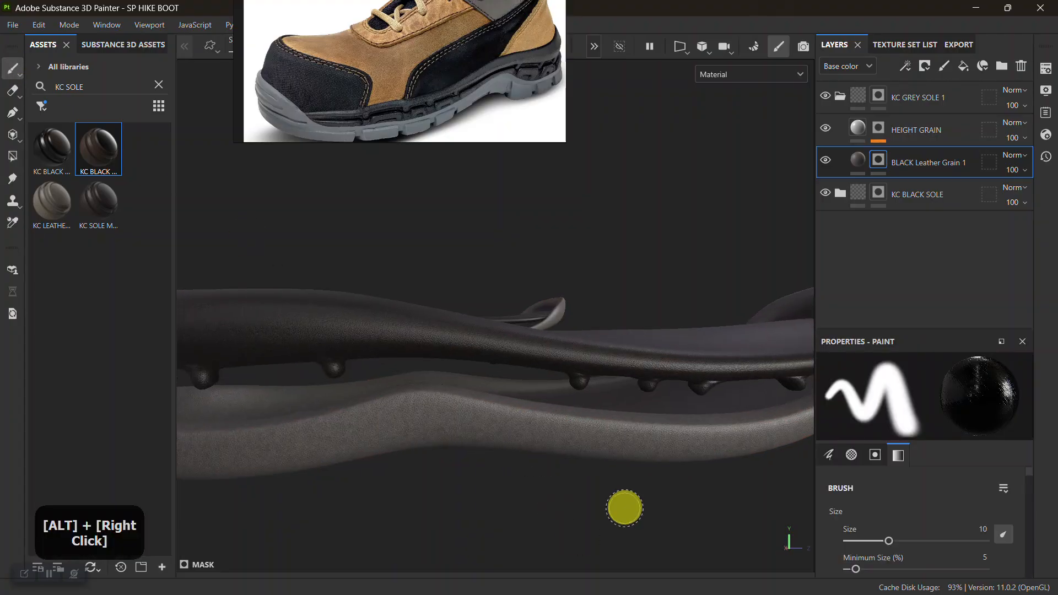
right_click_drag(460, 406, 538, 570, "alt")
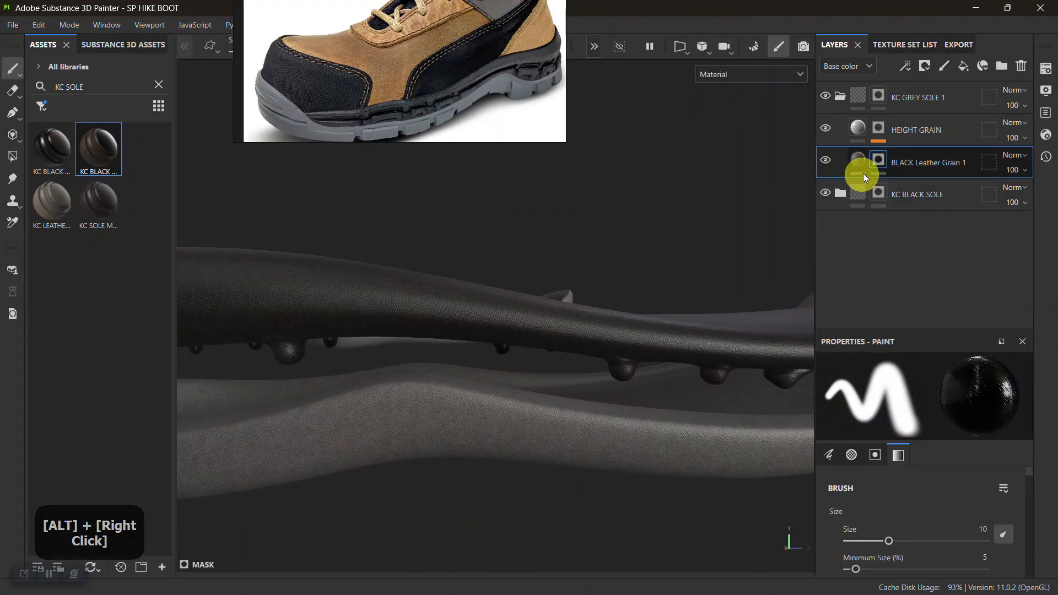
Set the Hand Tipped Color of the grey folder's BLACK Leather Grain 1 layer to 524D4A.
left_click(863, 163)
scroll(904, 496, "down", 5)
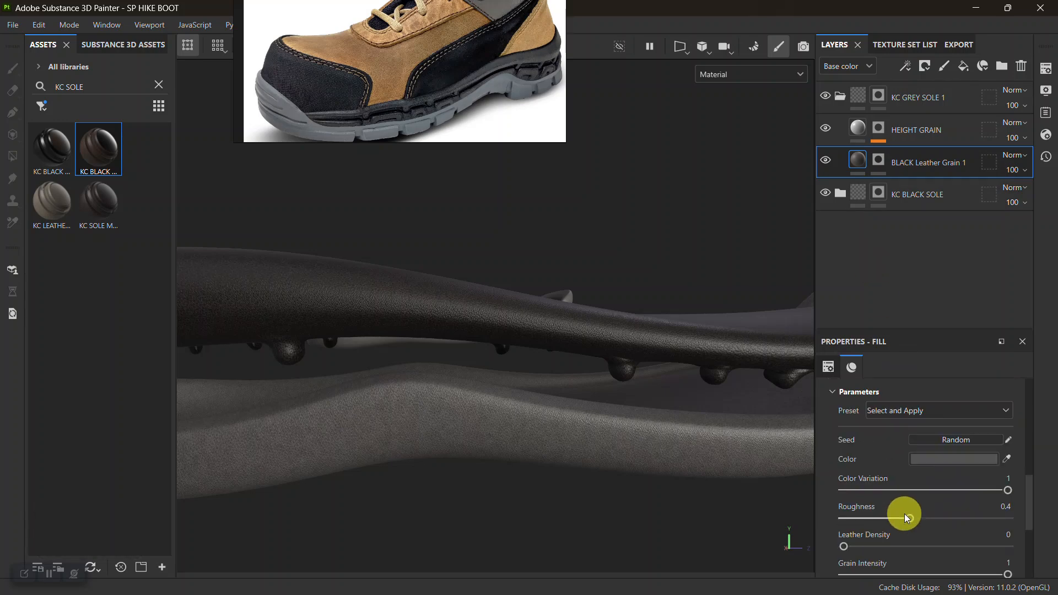
left_click(937, 538)
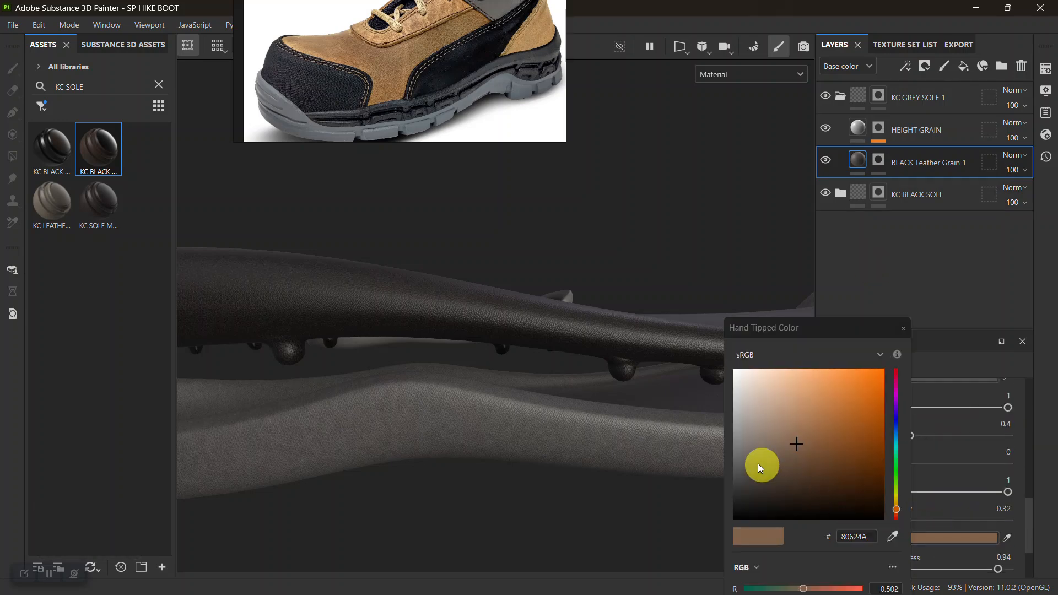
left_click(744, 461)
left_click_drag(743, 461, 747, 471)
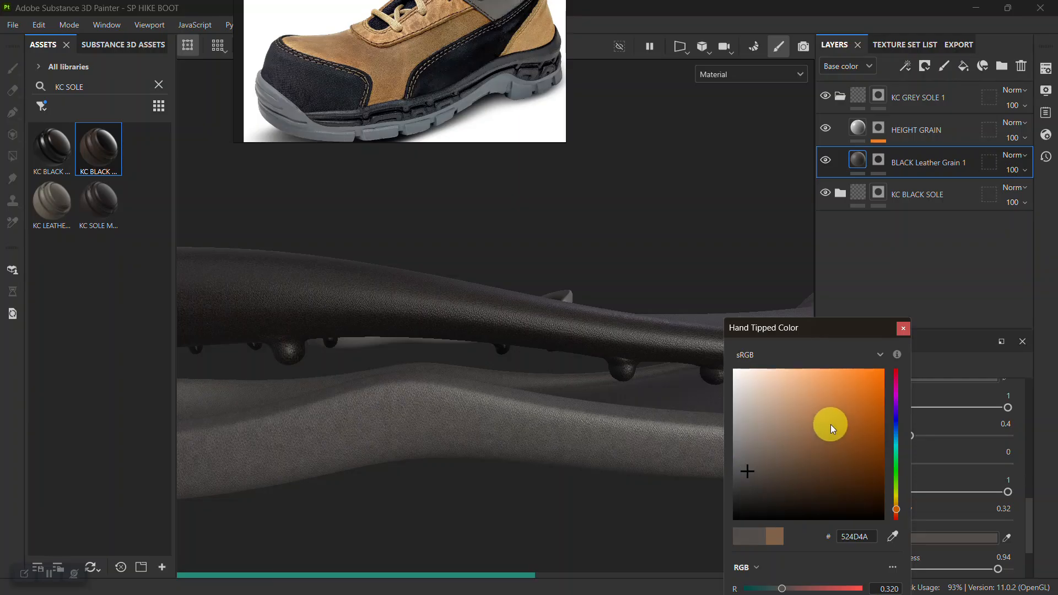
left_click(901, 329)
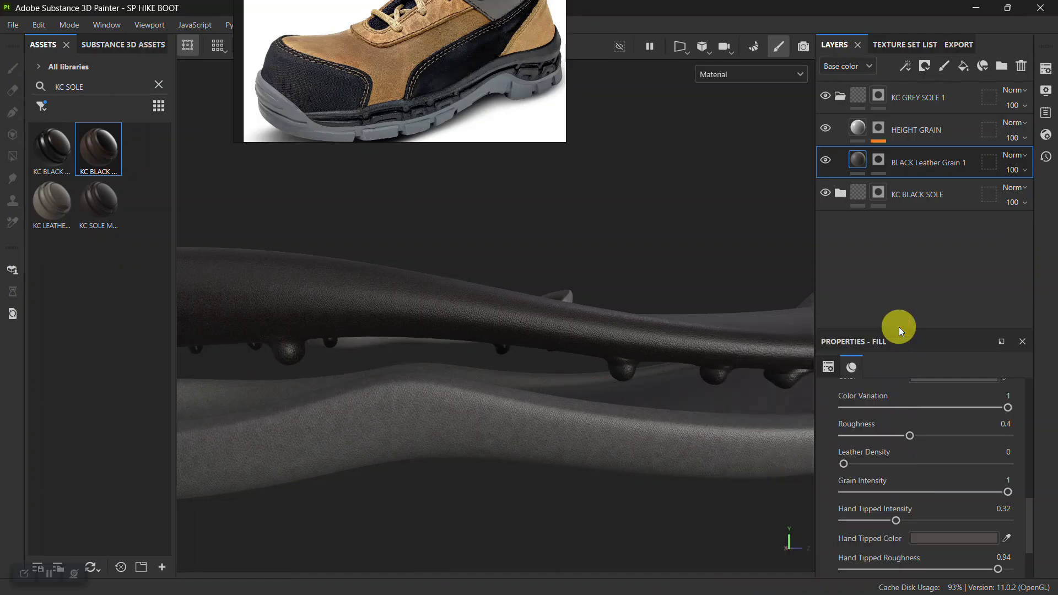
Match the layer's base colour to the grey sole in the reference boot photo by sampling 777C80.
scroll(888, 466, "up", 3)
left_click(924, 459)
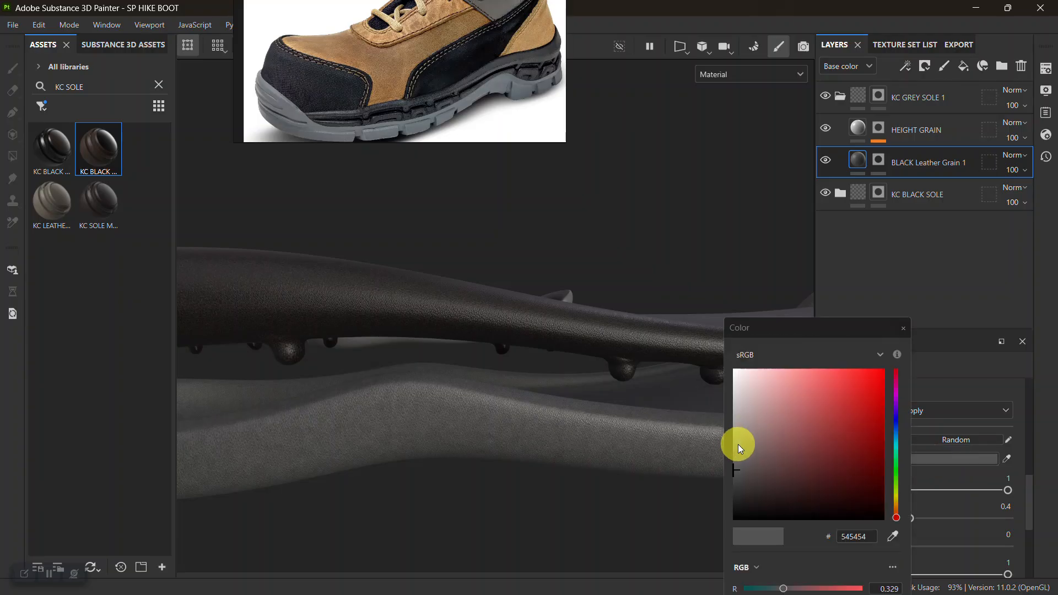
left_click_drag(739, 444, 724, 444)
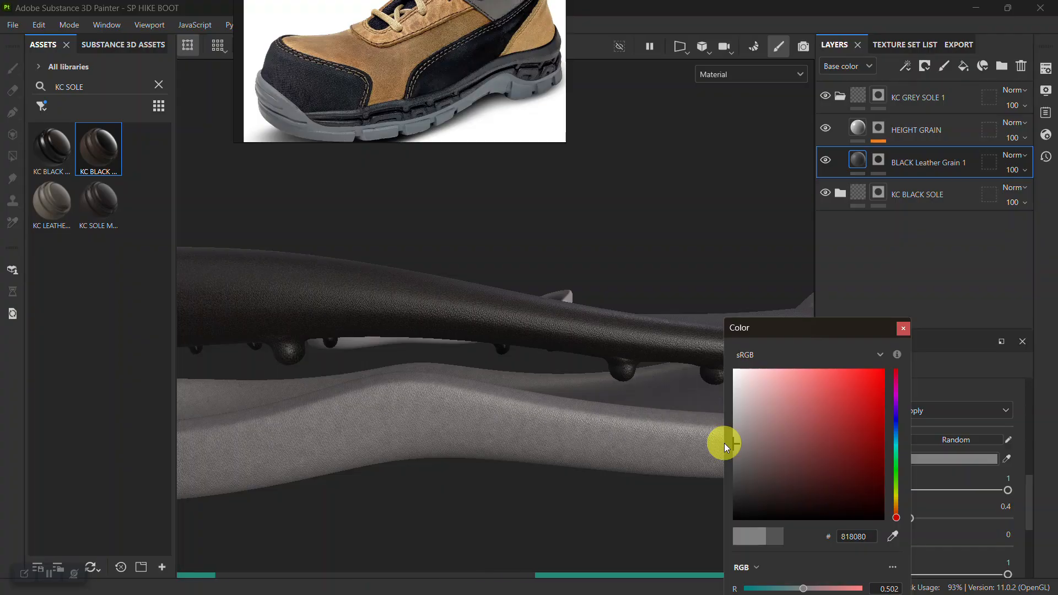
left_click_drag(894, 535, 382, 127)
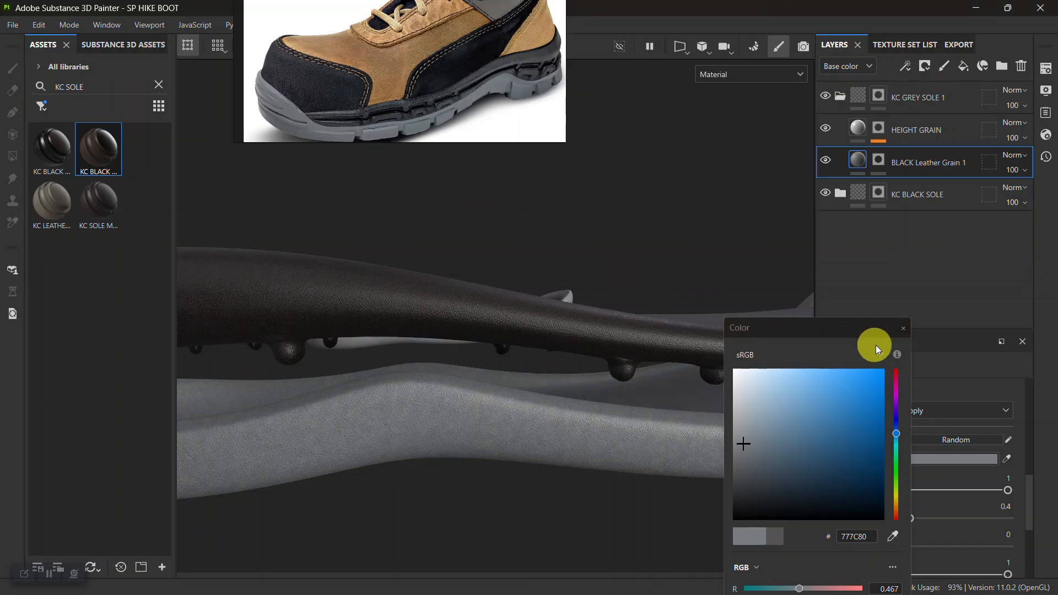
left_click(904, 326)
Shift the hue of the layer's Hand Tipped Color to a bluish grey, 4A5052.
right_click_drag(557, 350, 501, 309, "alt")
middle_click_drag(500, 309, 517, 378, "alt")
left_click_drag(518, 377, 774, 416, "alt")
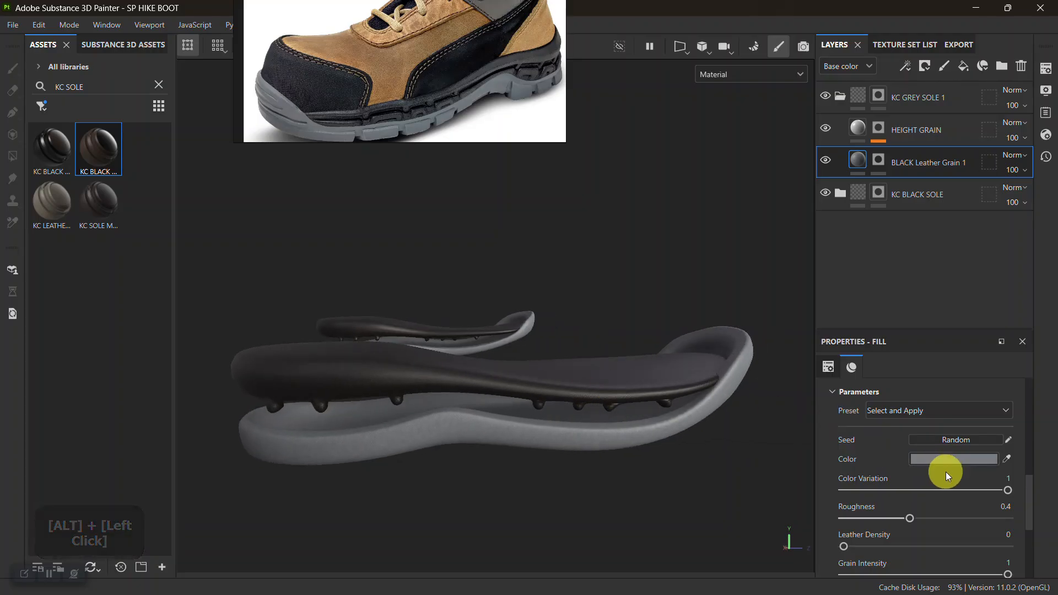
scroll(945, 471, "down", 1)
scroll(945, 472, "down", 3)
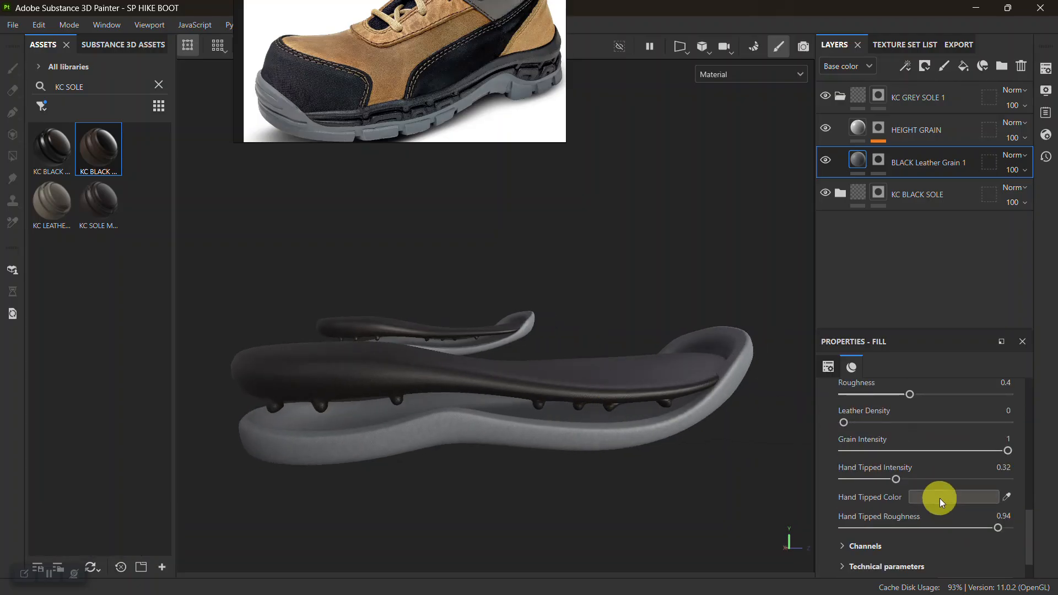
left_click(939, 499)
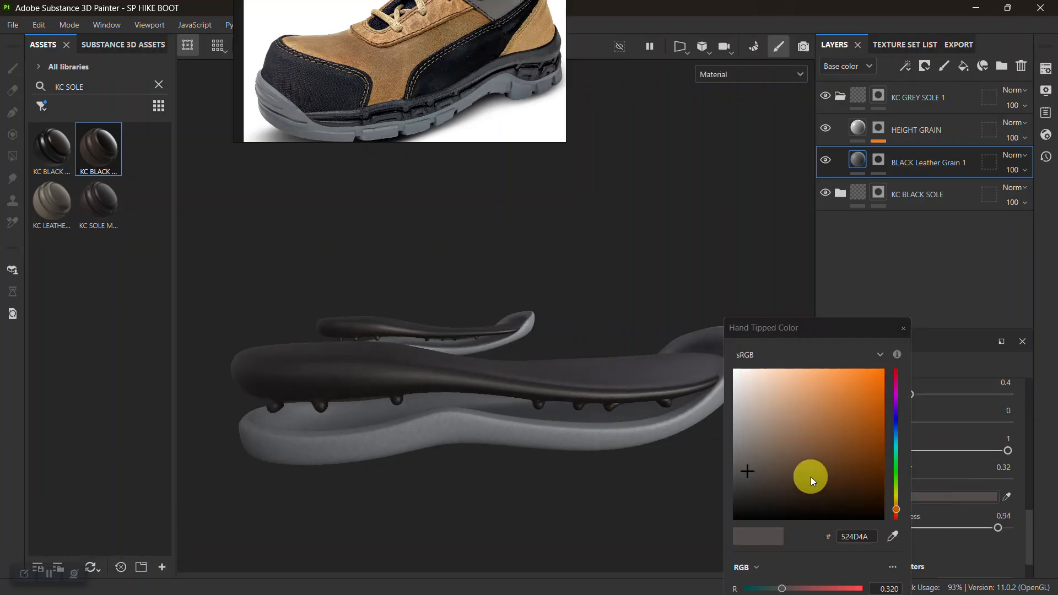
left_click(894, 439)
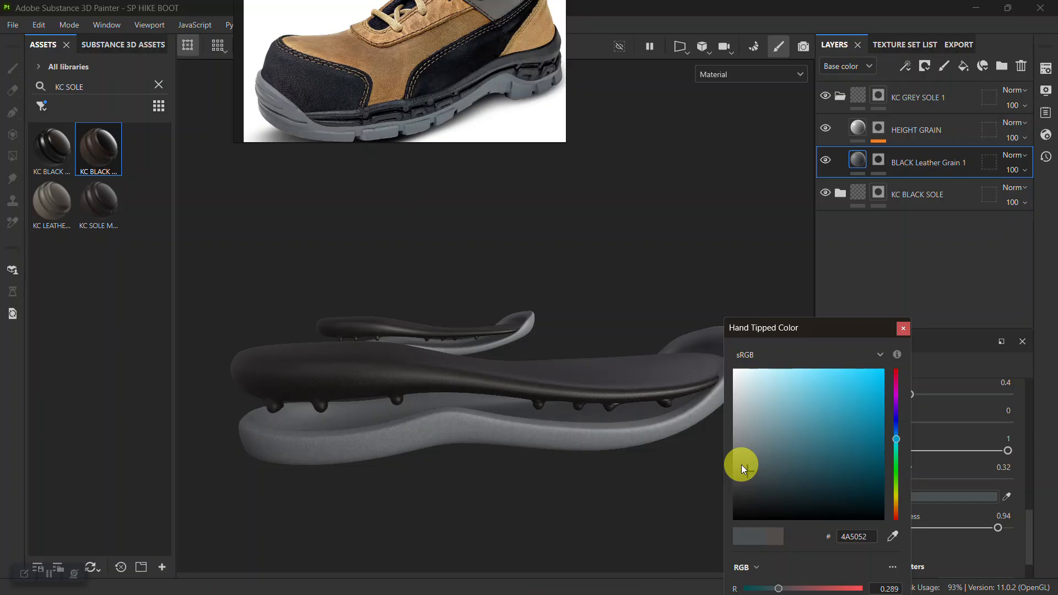
left_click(901, 327)
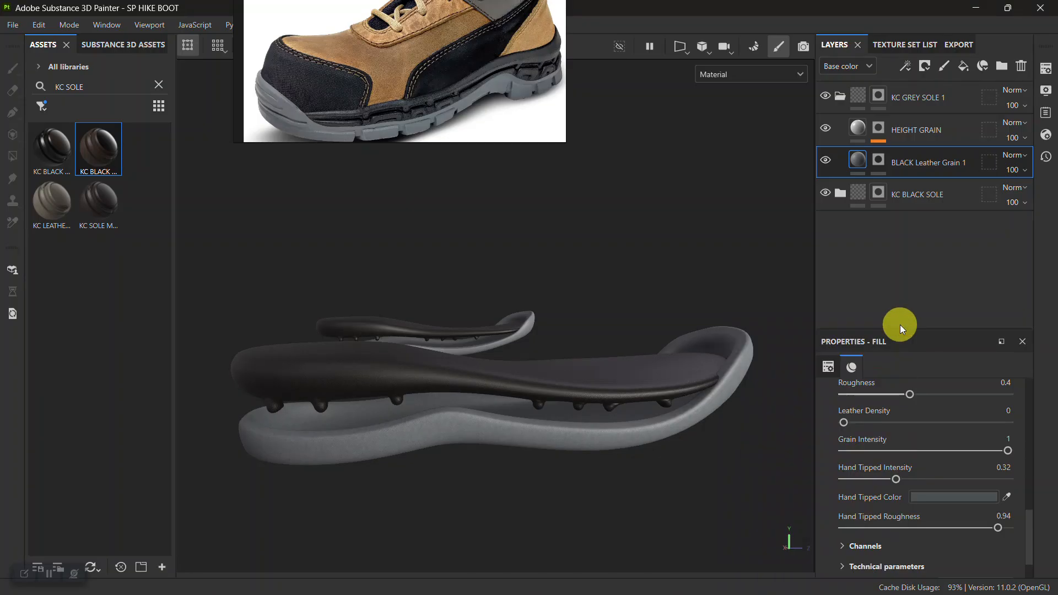
Lighten the base colour of the grey folder's BLACK Leather Grain 1 layer to 899095.
scroll(370, 88, "down", 3)
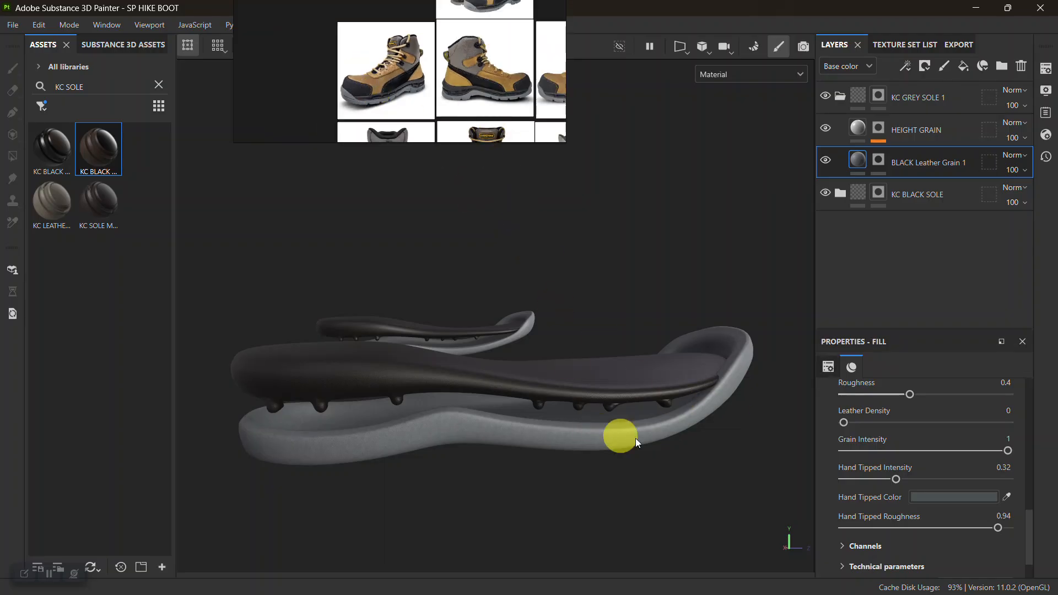
scroll(906, 422, "up", 2)
left_click(931, 419)
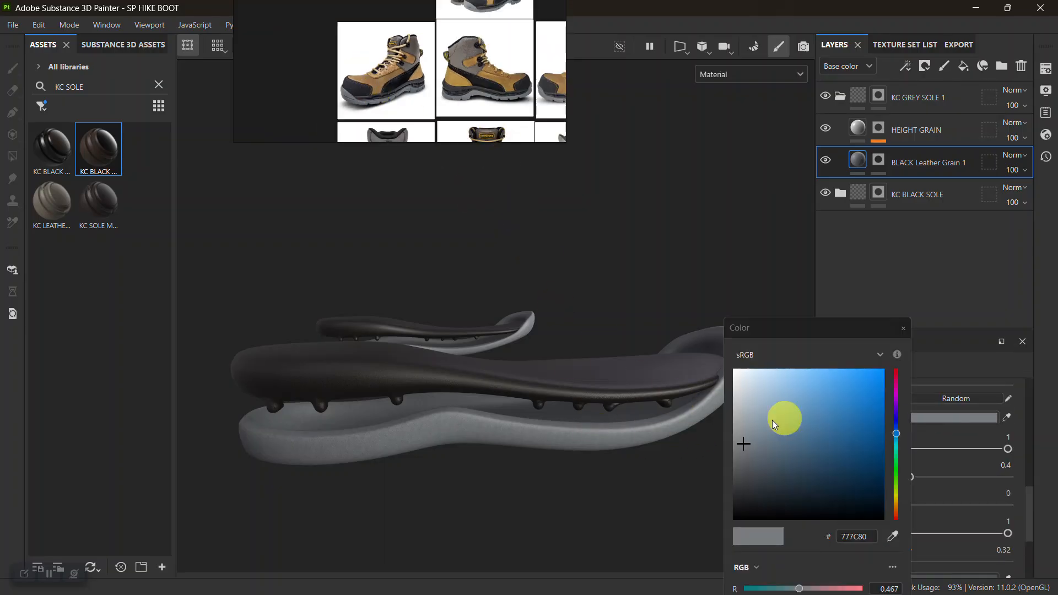
left_click(743, 431)
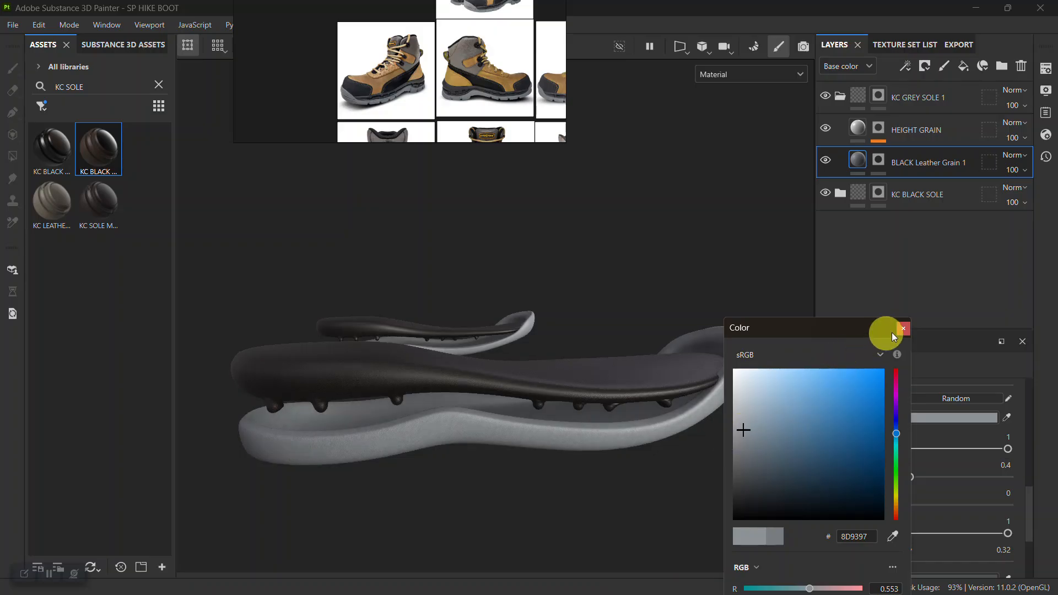
left_click_drag(750, 432, 746, 431)
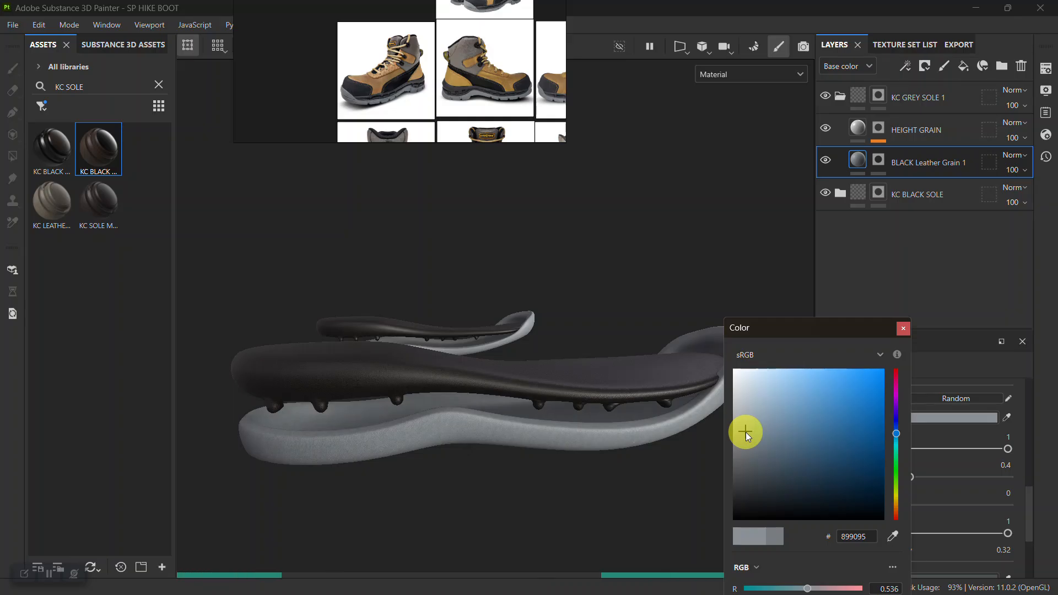
left_click(903, 328)
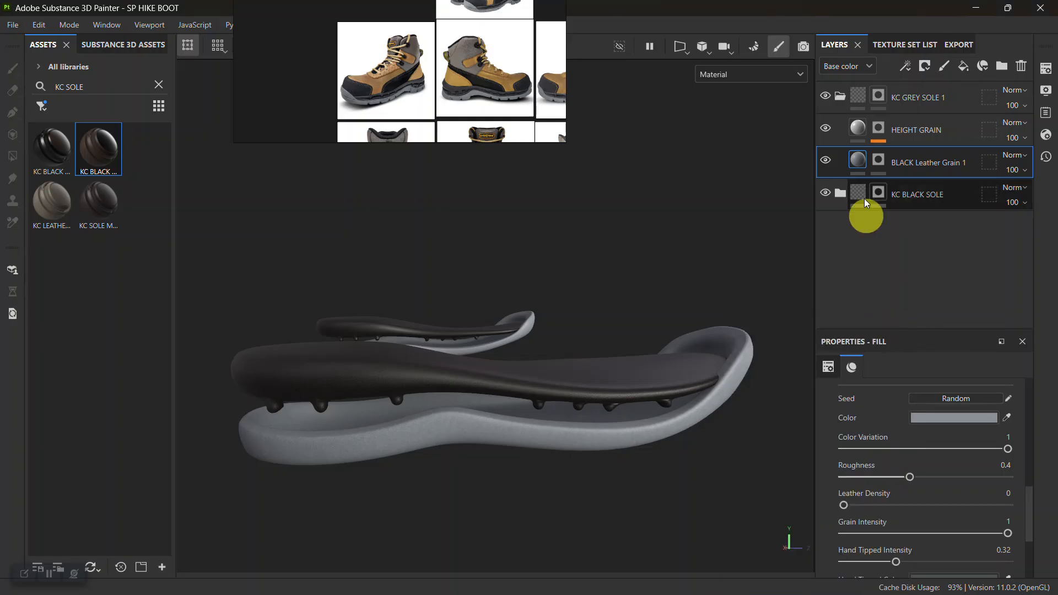
Collapse the KC GREY SOLE 1 folder and show all texture sets of the boot.
left_click(835, 97)
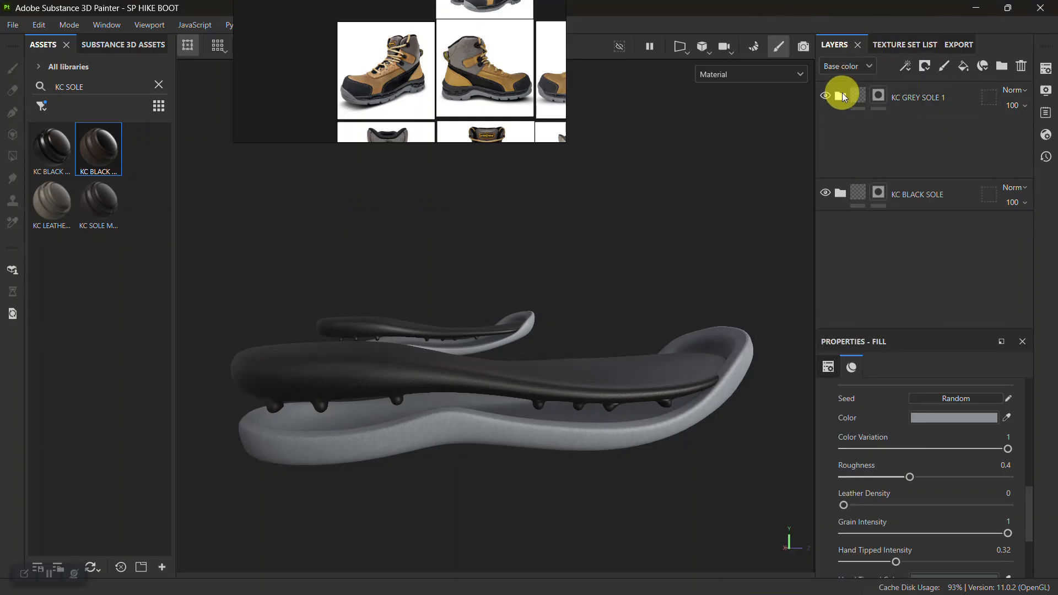
left_click(881, 45)
left_click(827, 63)
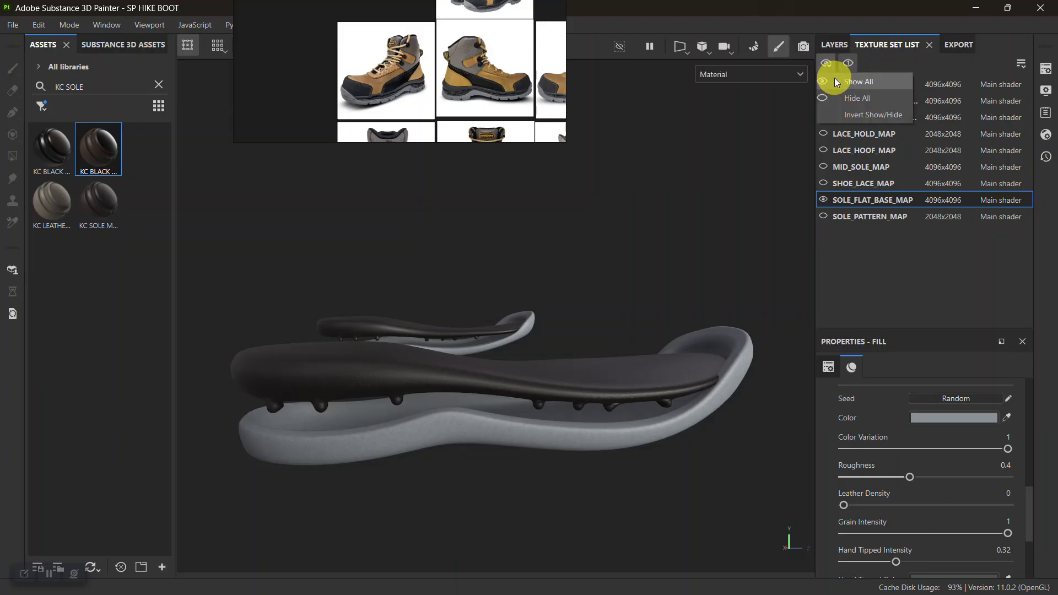
left_click(834, 78)
Examine the sole's grey and black colours from the side against a close-up of the sole in the reference photo.
right_click_drag(620, 457, 576, 397, "alt")
left_click_drag(577, 397, 532, 375, "alt")
right_click_drag(618, 427, 604, 392, "alt")
right_click_drag(550, 391, 618, 519, "alt")
right_click_drag(456, 65, 456, 220)
scroll(467, 168, "up", 6)
middle_click_drag(473, 246, 426, 99)
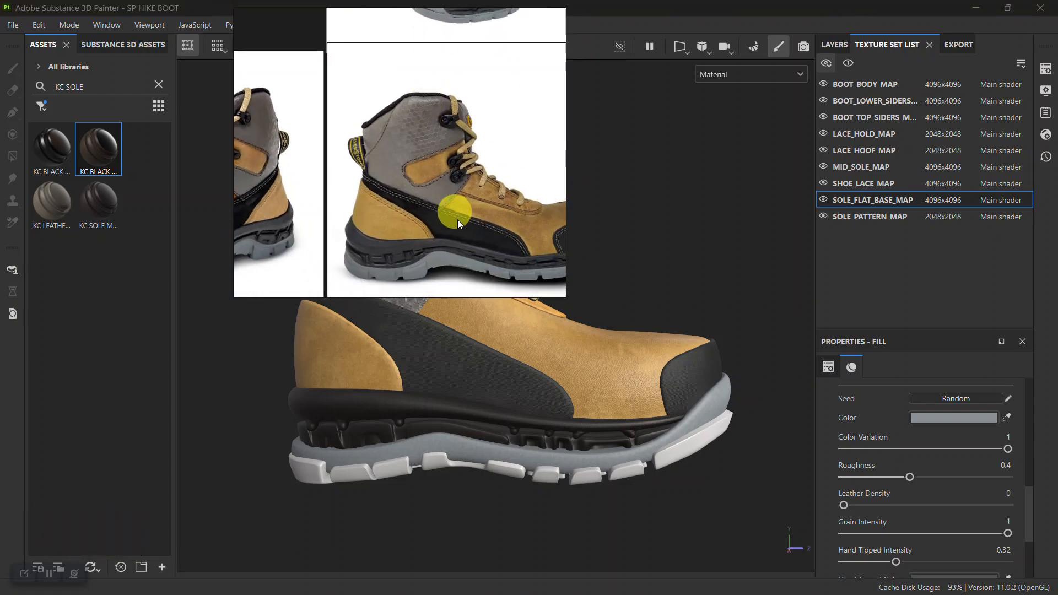
middle_click_drag(458, 219, 431, 163)
scroll(432, 163, "up", 4)
left_click_drag(552, 427, 566, 426, "alt")
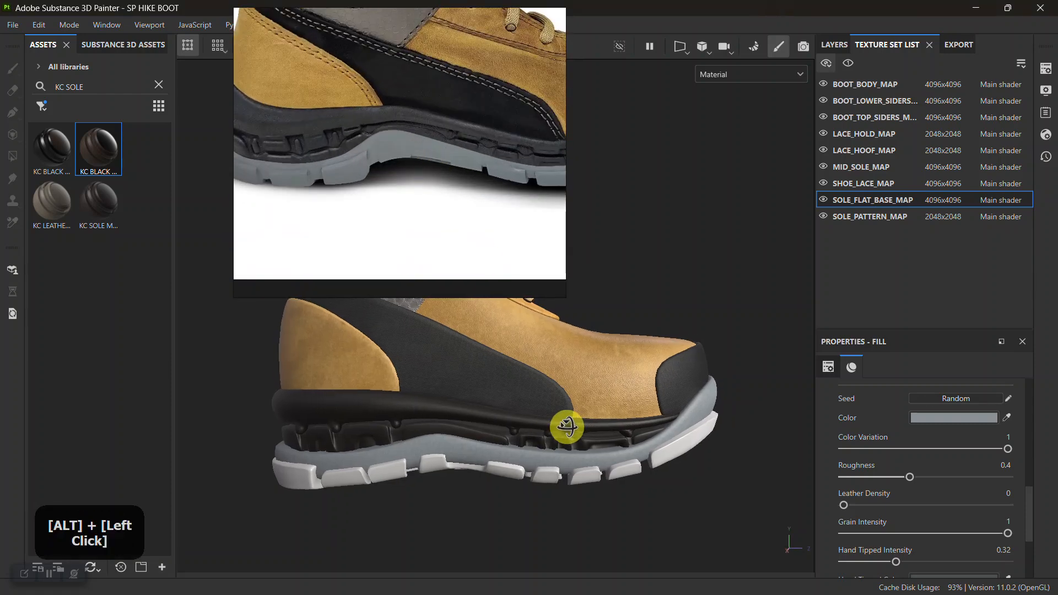
right_click_drag(561, 435, 541, 491, "alt")
middle_click_drag(541, 488, 546, 451, "alt")
left_click_drag(547, 445, 560, 426, "alt")
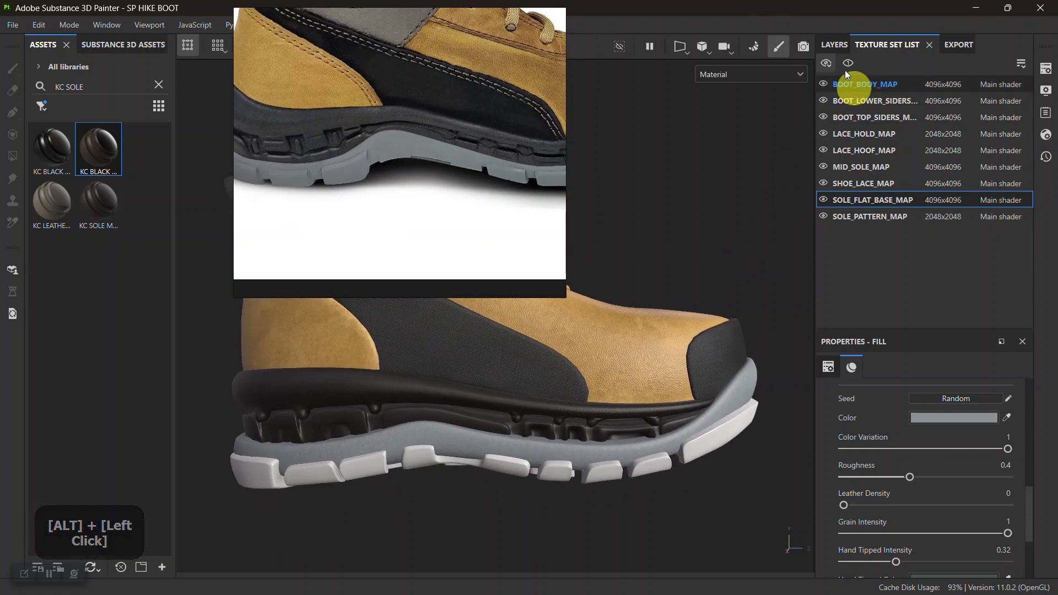
Darken the base colour of the BLACK Leather Grain 1 layer in the KC GREY SOLE 1 folder to 798187.
left_click(836, 44)
left_click(839, 97)
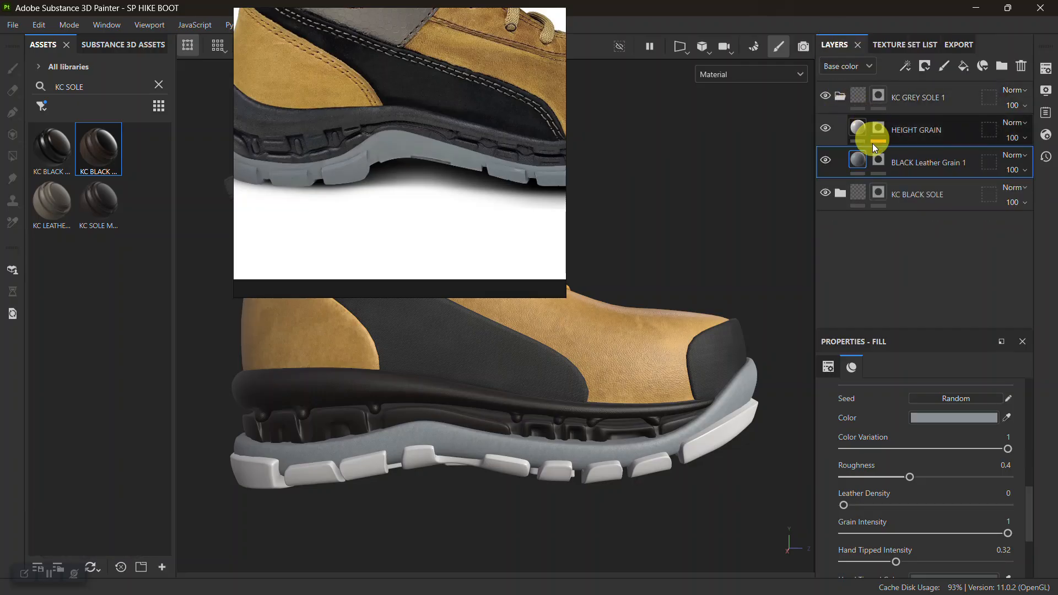
left_click(858, 166)
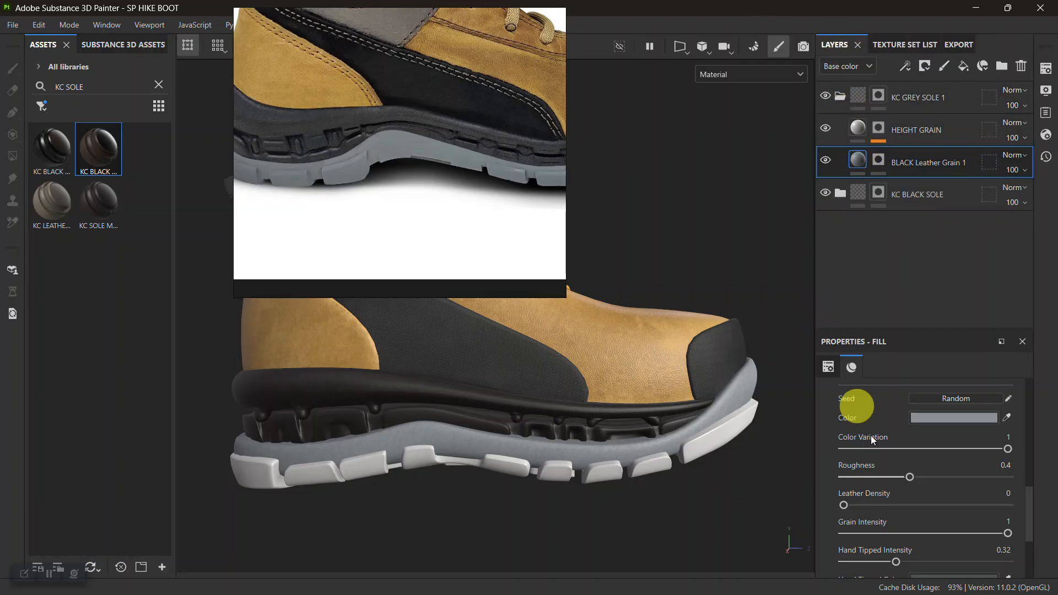
left_click(934, 417)
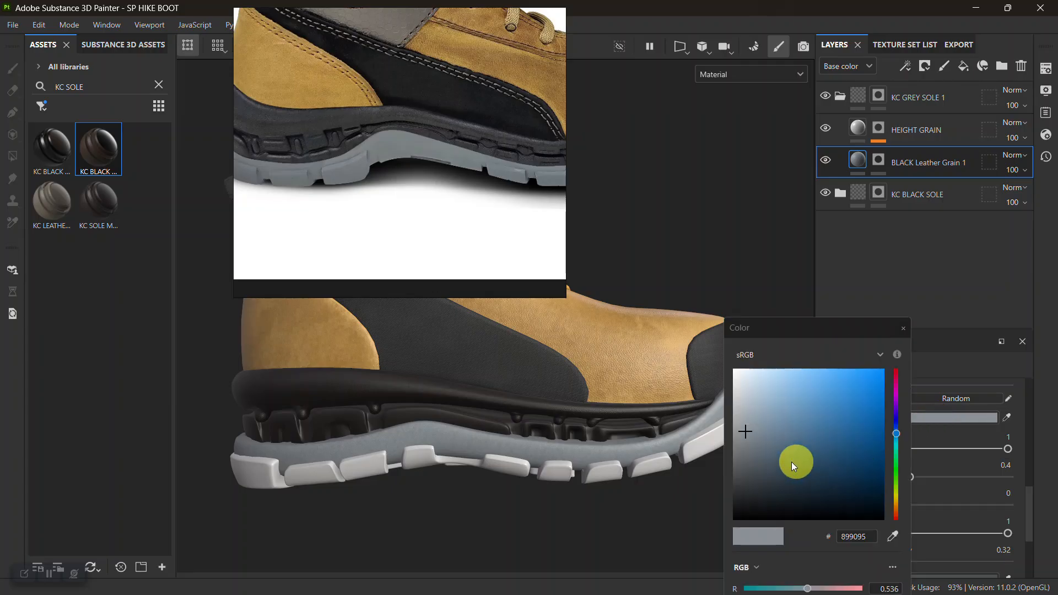
left_click_drag(754, 443, 742, 442)
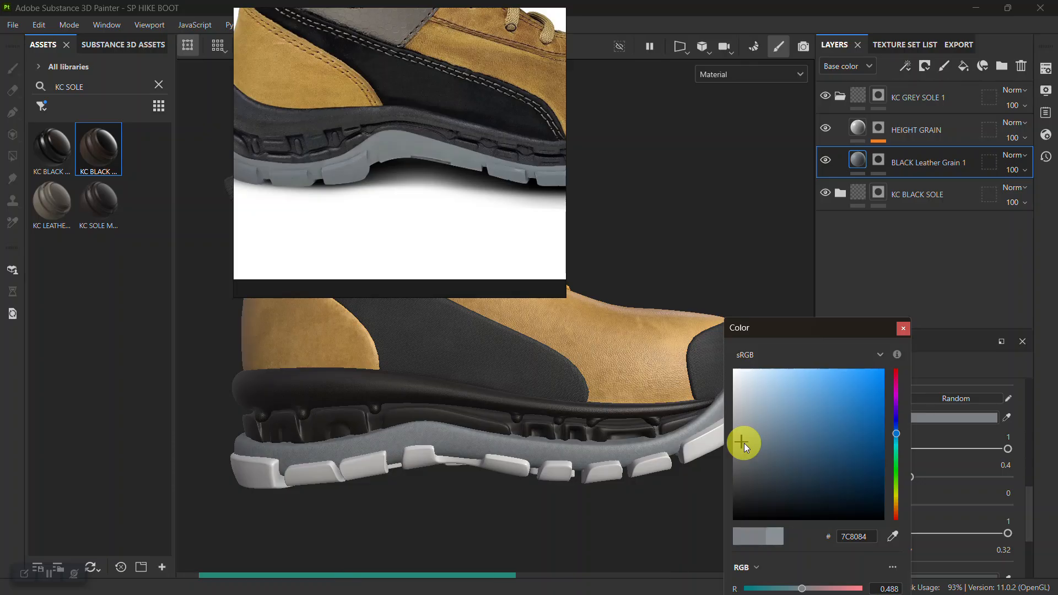
left_click_drag(748, 440, 749, 439)
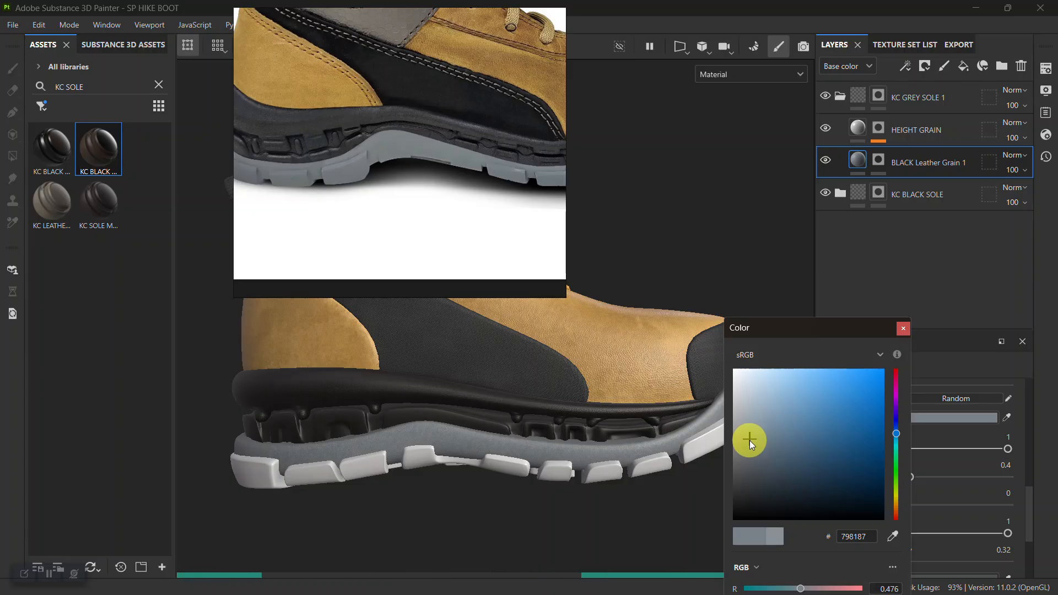
left_click(903, 327)
Set the grey leather grain layer's Hand Tipped Color to the neutral grey 878787 and check the sole on the boot.
scroll(915, 487, "up", 2)
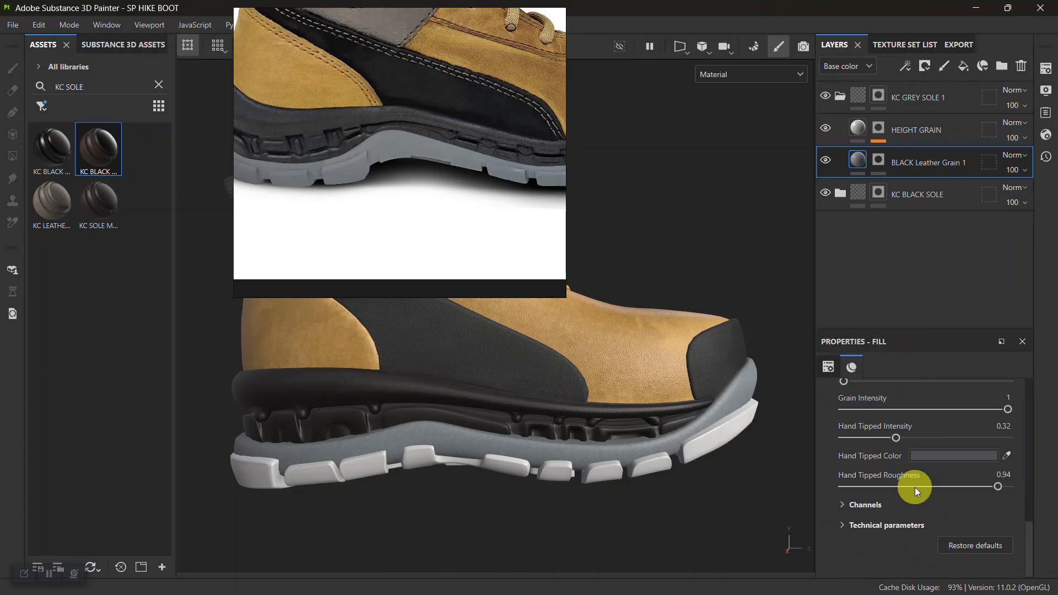
left_click(930, 457)
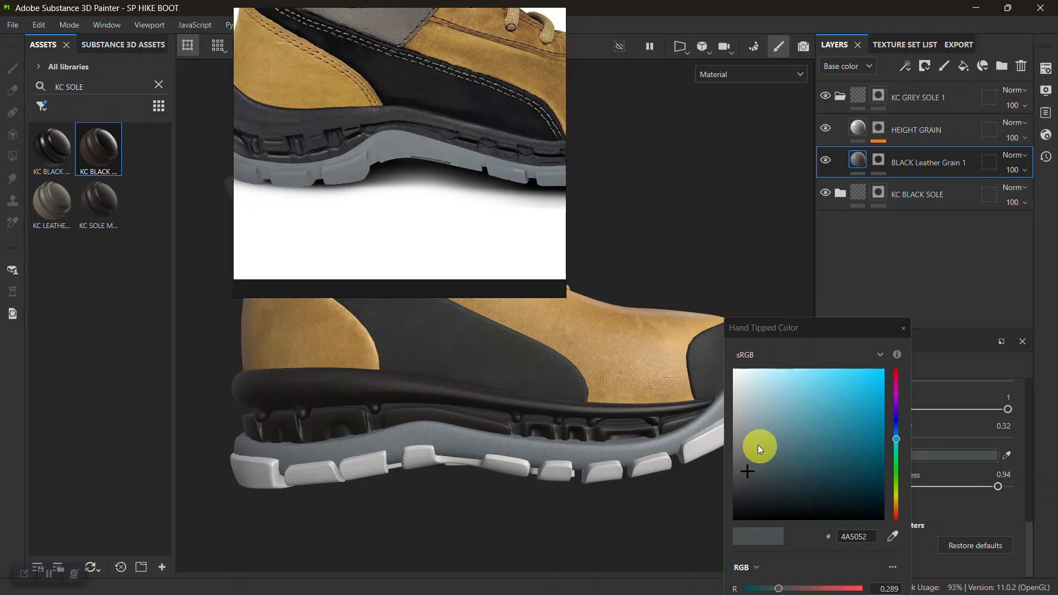
left_click(734, 439)
left_click_drag(734, 439, 728, 440)
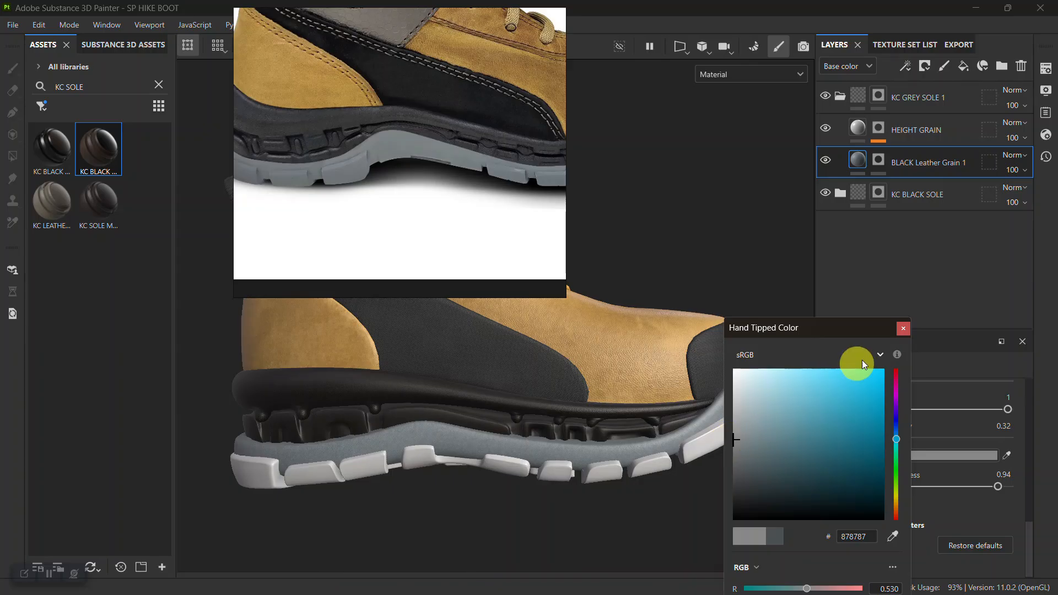
left_click(903, 329)
right_click_drag(649, 449, 506, 363, "alt")
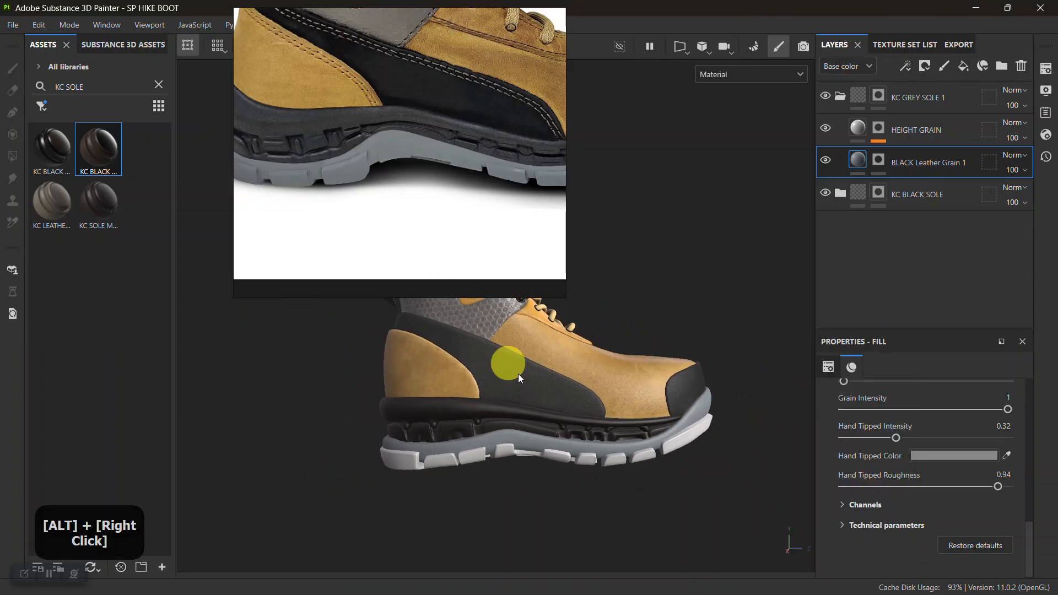
left_click_drag(516, 384, 560, 387, "alt")
right_click_drag(560, 387, 586, 520, "alt")
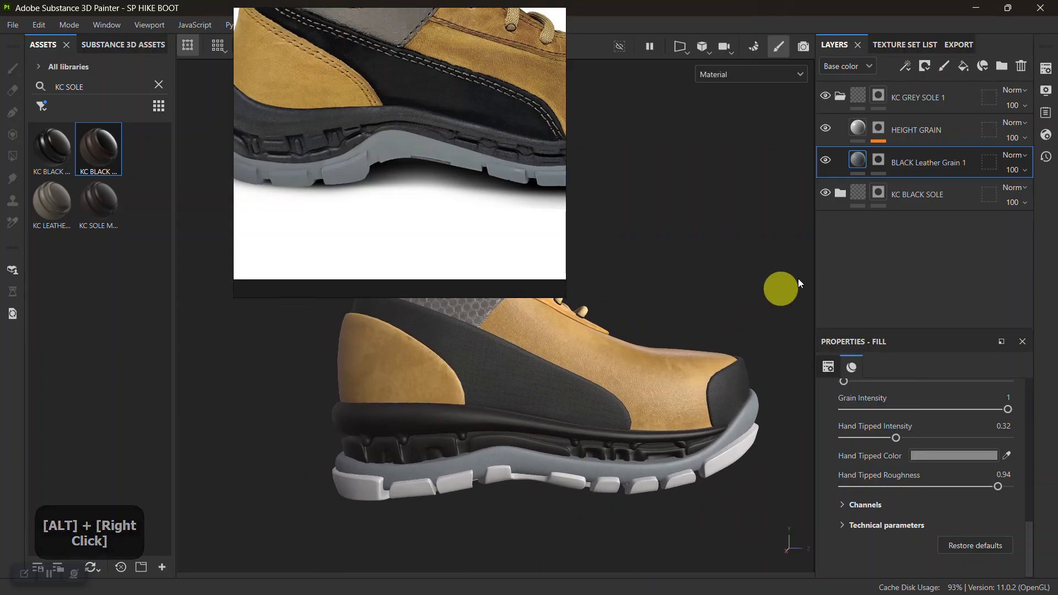
Copy the KC GREY SOLE 1 folder into the SOLE_PATTERN_MAP texture set, replacing its existing Layer 1.
left_click(857, 97)
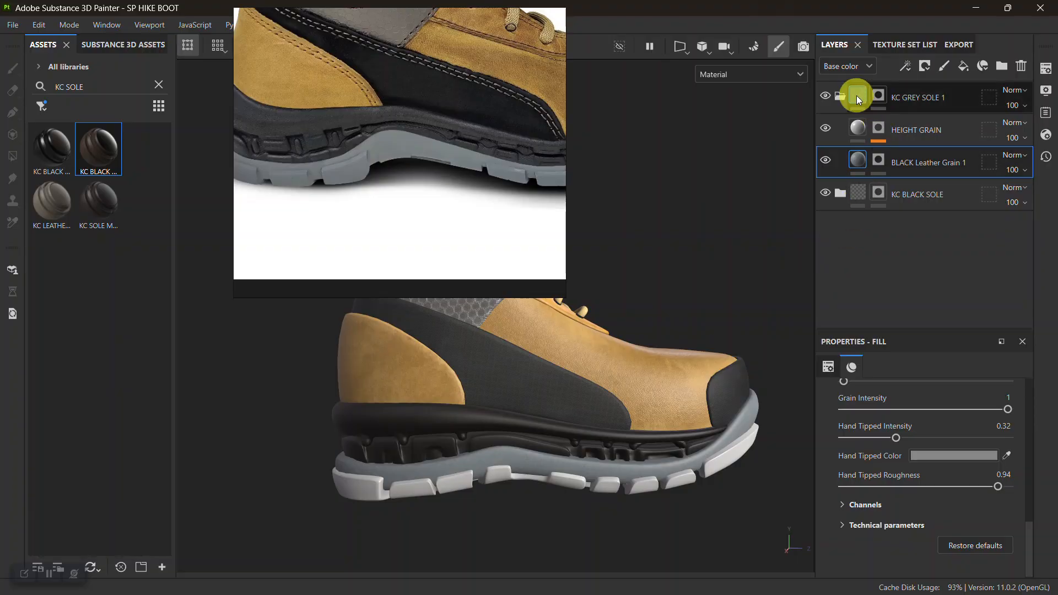
left_click(916, 97)
key("ctrl+c")
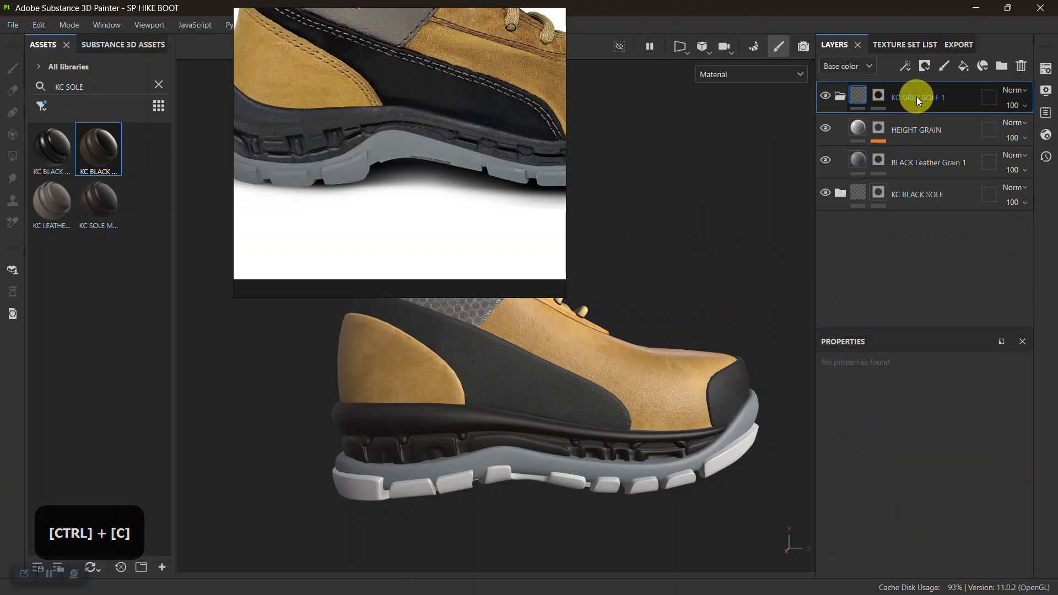
left_click(883, 42)
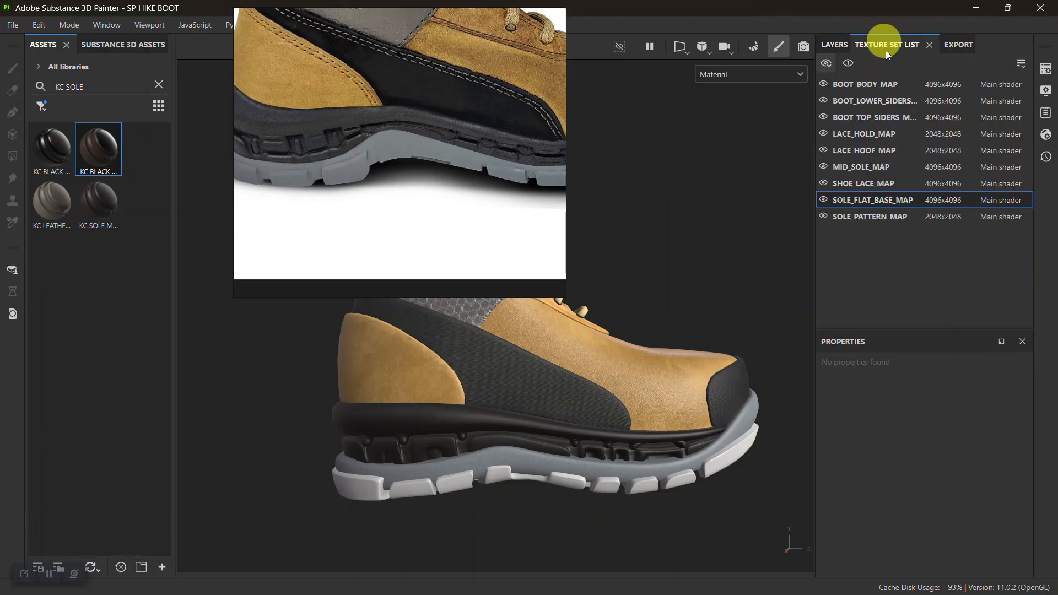
left_click(881, 217)
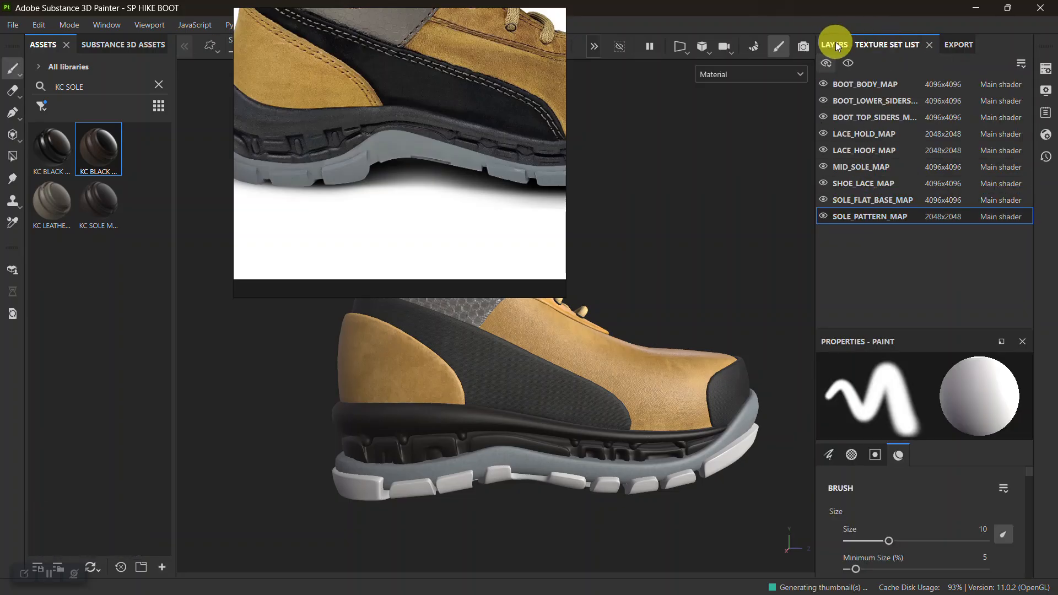
left_click(833, 44)
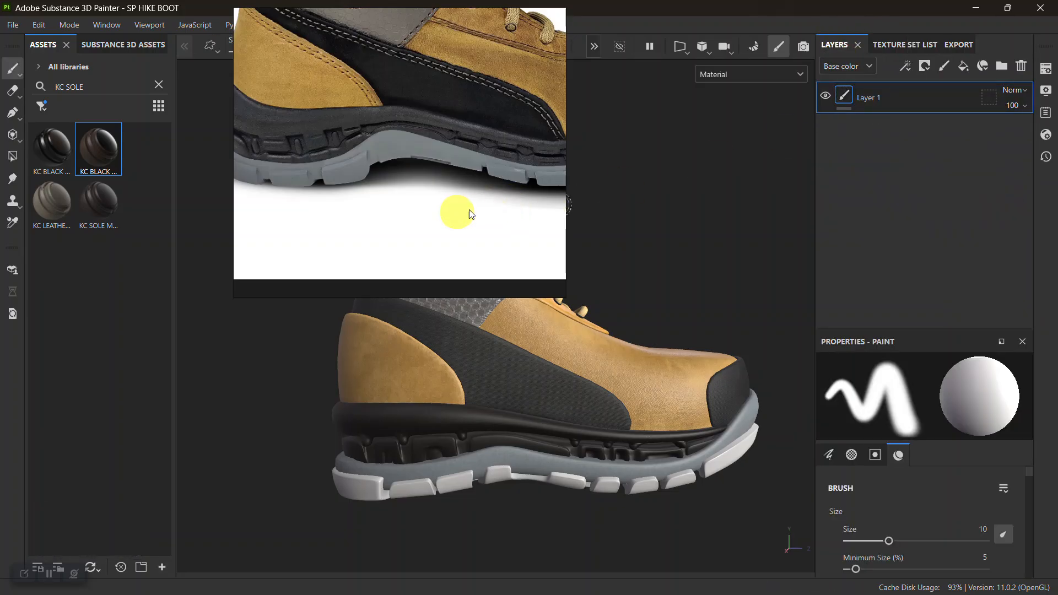
key("Delete")
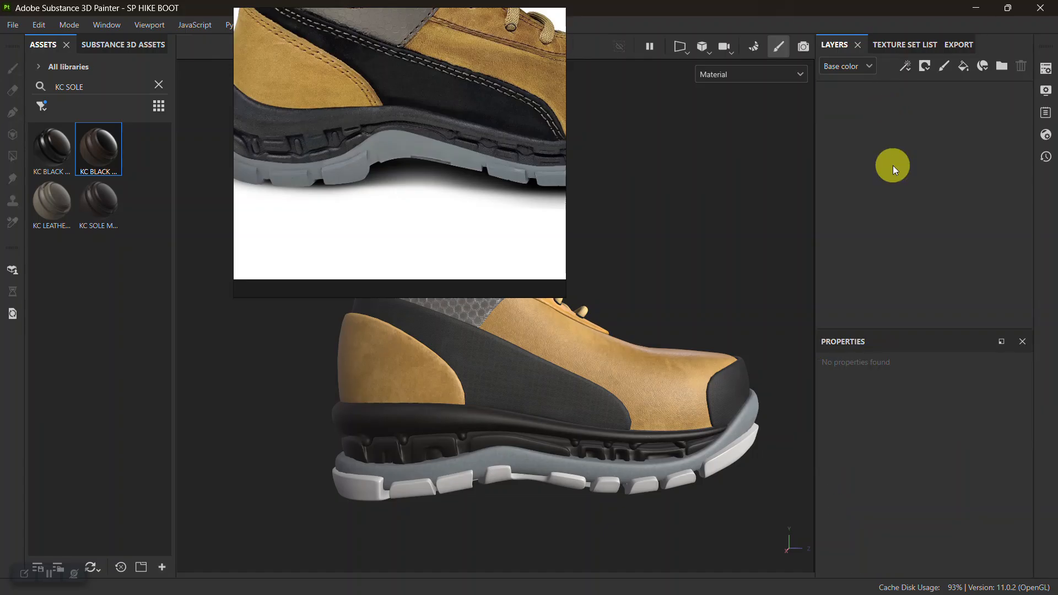
key("ctrl+v")
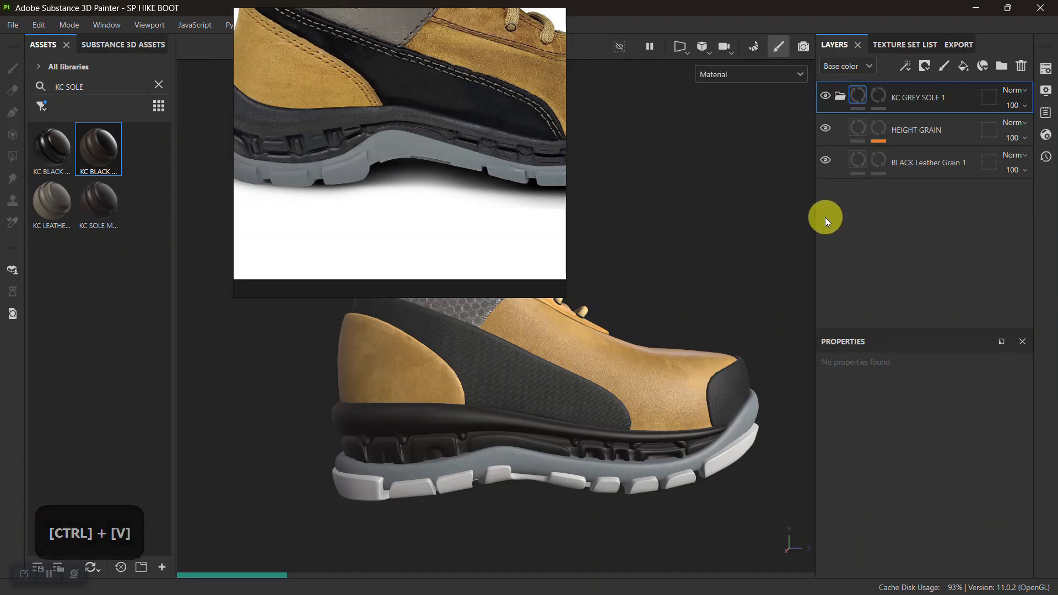
Apply a black mask to the pasted KC GREY SOLE 1 folder and fill the tread meshes white in it with Polygon Fill.
right_click(895, 99)
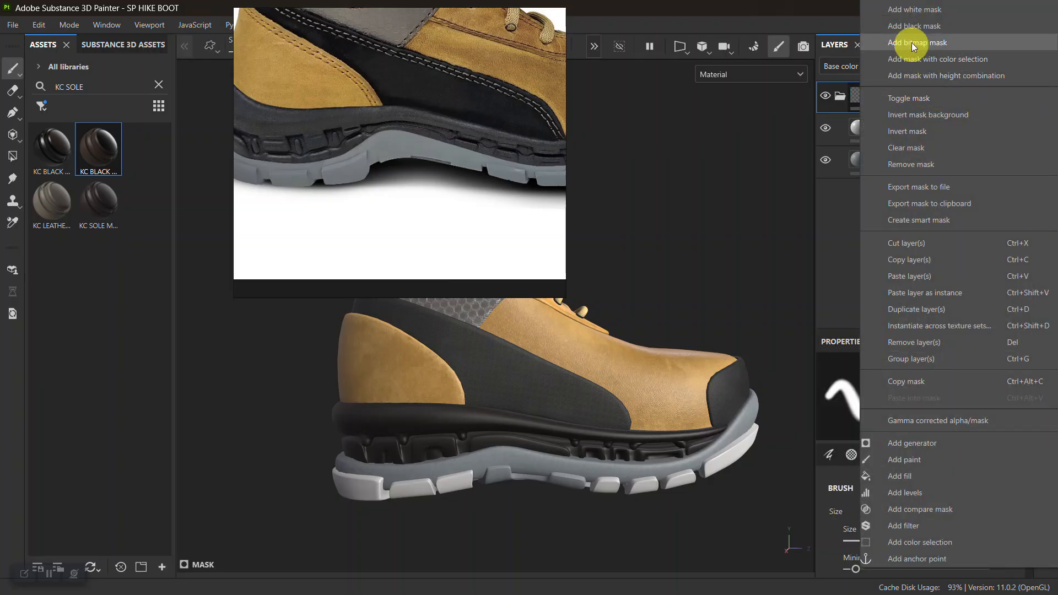
left_click(910, 29)
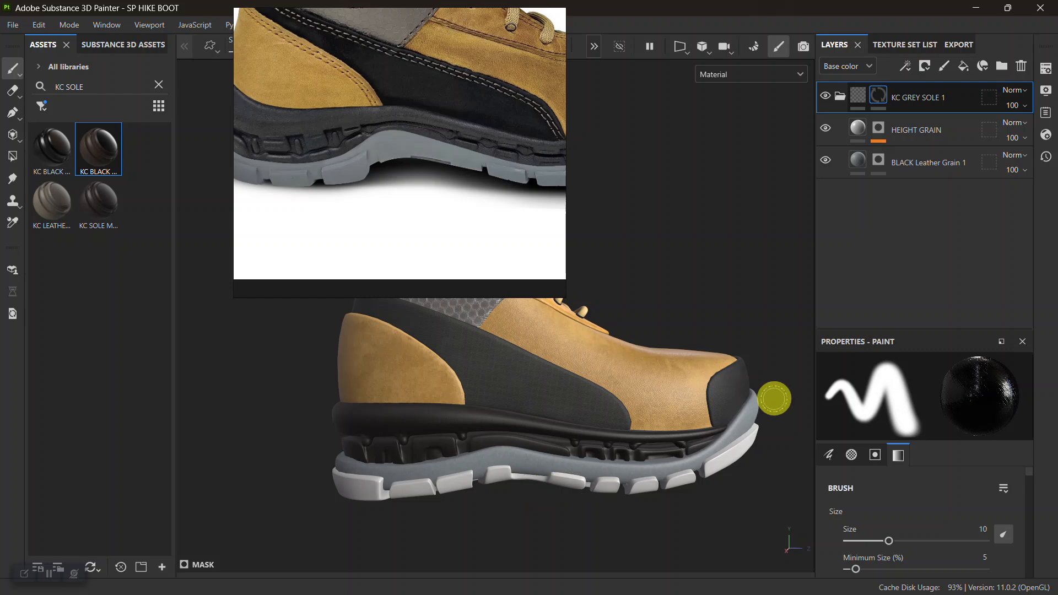
left_click(12, 156)
left_click_drag(747, 451, 298, 457, "alt")
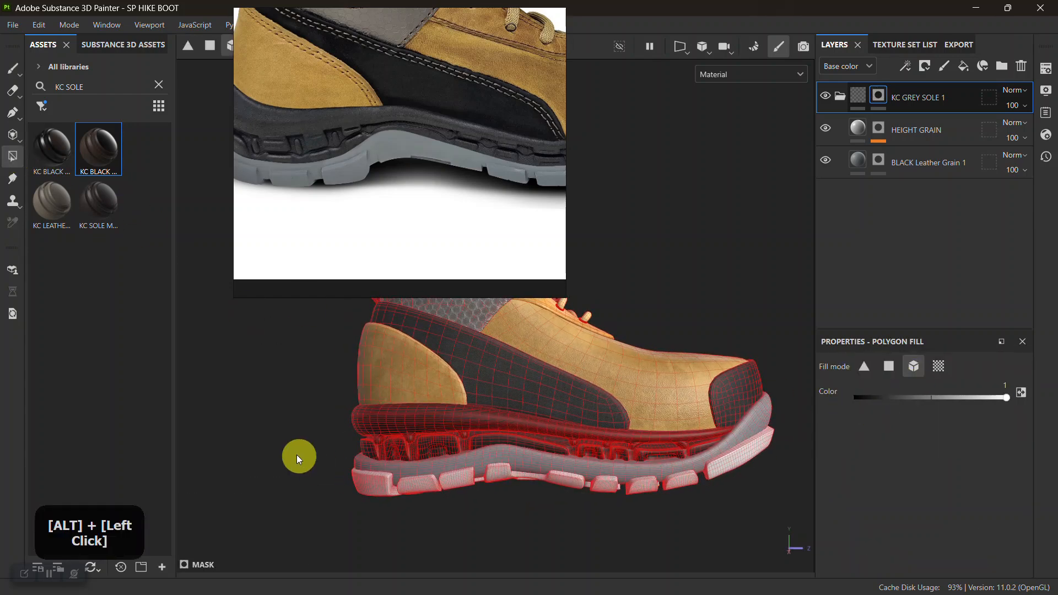
left_click_drag(255, 380, 810, 578)
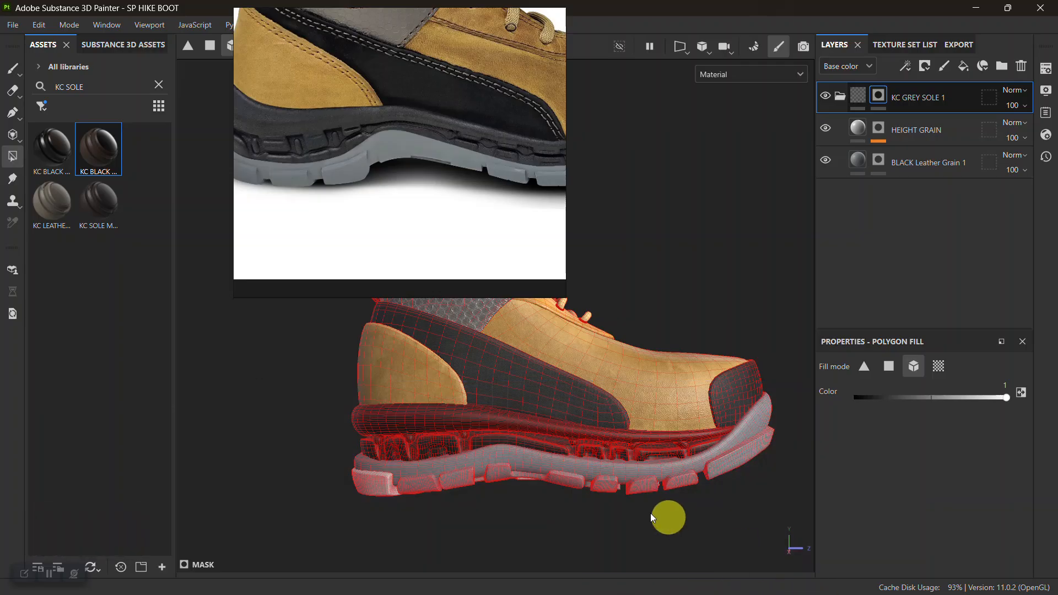
left_click_drag(296, 433, 406, 538)
Try to fill the remaining heel block white in the folder's mask and inspect the tread pattern from below.
right_click_drag(473, 507, 512, 465, "alt")
mouse_move(512, 465)
middle_mouse_down("alt")
mouse_move(519, 488)
mouse_move(576, 445)
middle_mouse_up("alt")
right_click_drag(576, 446, 579, 584, "alt")
right_click_drag(578, 496, 537, 489, "shift")
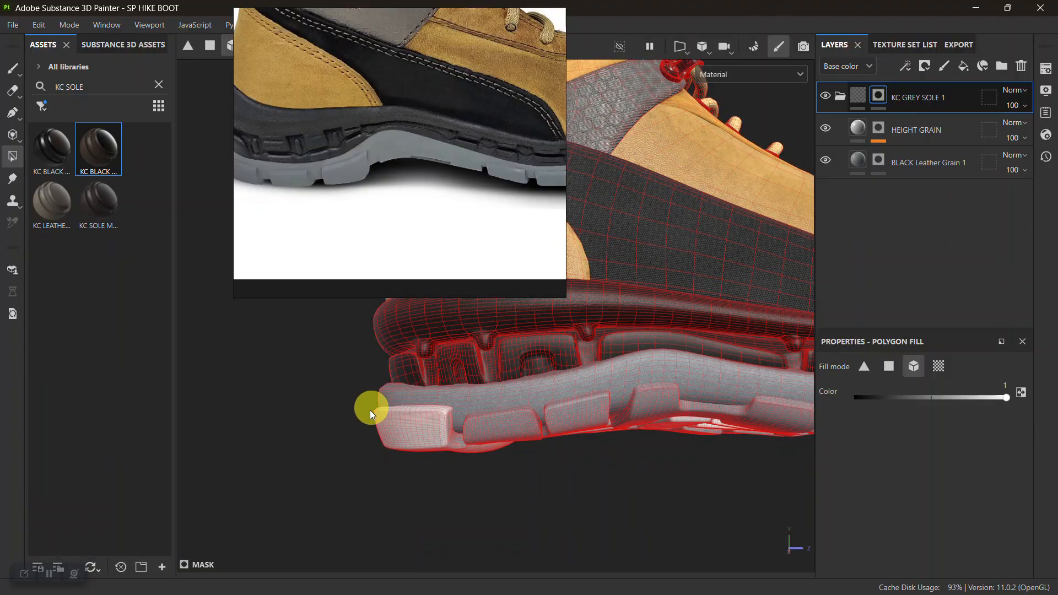
right_click_drag(371, 406, 415, 526, "alt")
left_click_drag(415, 527, 439, 421, "alt")
right_click_drag(439, 420, 524, 453, "alt")
middle_click_drag(524, 453, 319, 338, "alt")
left_click_drag(454, 485, 455, 486)
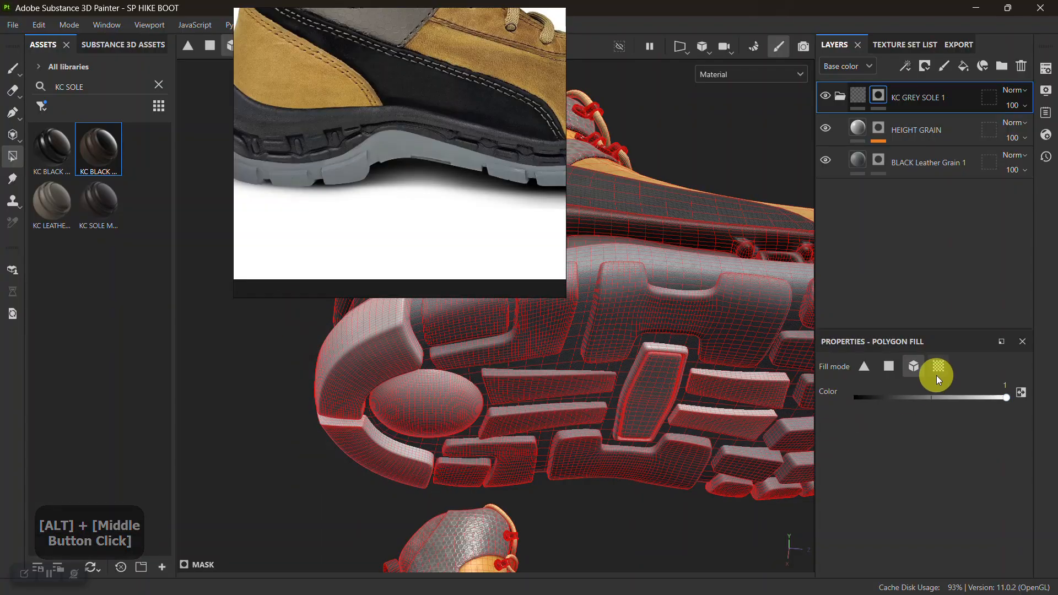
Fill all the sole's tread meshes white in the BLACK Leather Grain 1 layer's mask with Polygon Fill.
left_click(884, 153)
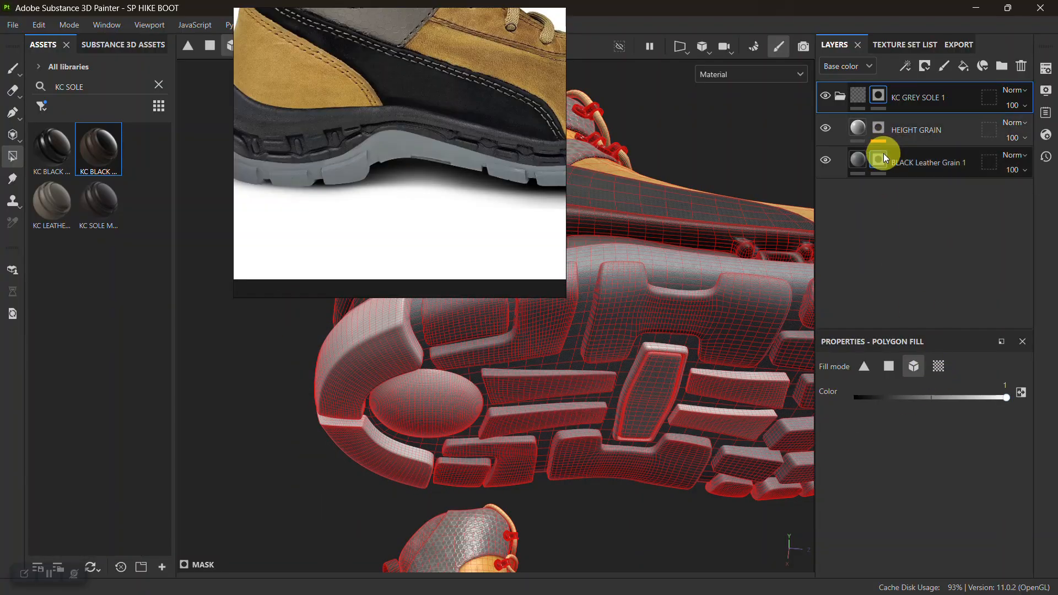
left_click_drag(257, 310, 441, 469)
left_click_drag(582, 501, 662, 496)
middle_click_drag(594, 474, 467, 474, "alt")
right_click_drag(468, 473, 418, 326, "alt")
middle_click_drag(561, 410, 536, 470, "alt")
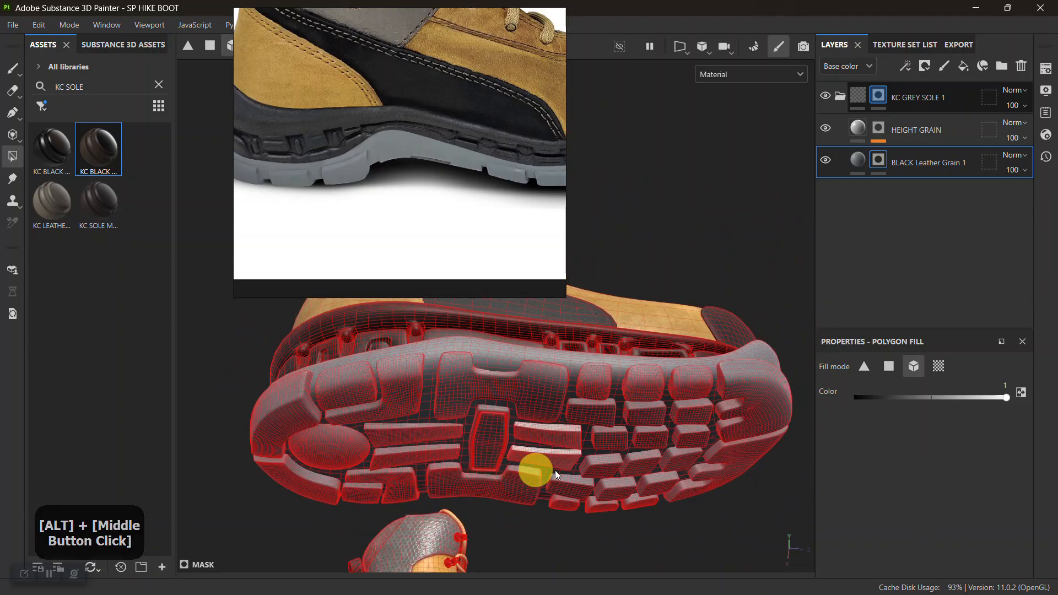
left_click_drag(539, 474, 370, 399, "alt")
left_click_drag(263, 347, 803, 571)
left_click(200, 226)
key("1")
Inspect the grey sole from the side and examine the yellow logo plate in the reference photo of the outsole.
right_click_drag(628, 465, 553, 364, "alt")
left_click_drag(618, 405, 662, 535, "alt")
middle_click_drag(654, 511, 569, 427, "alt")
right_click_drag(569, 428, 552, 495, "alt")
middle_click_drag(552, 496, 588, 468, "alt")
right_click_drag(588, 468, 534, 434, "alt")
scroll(382, 144, "down", 10)
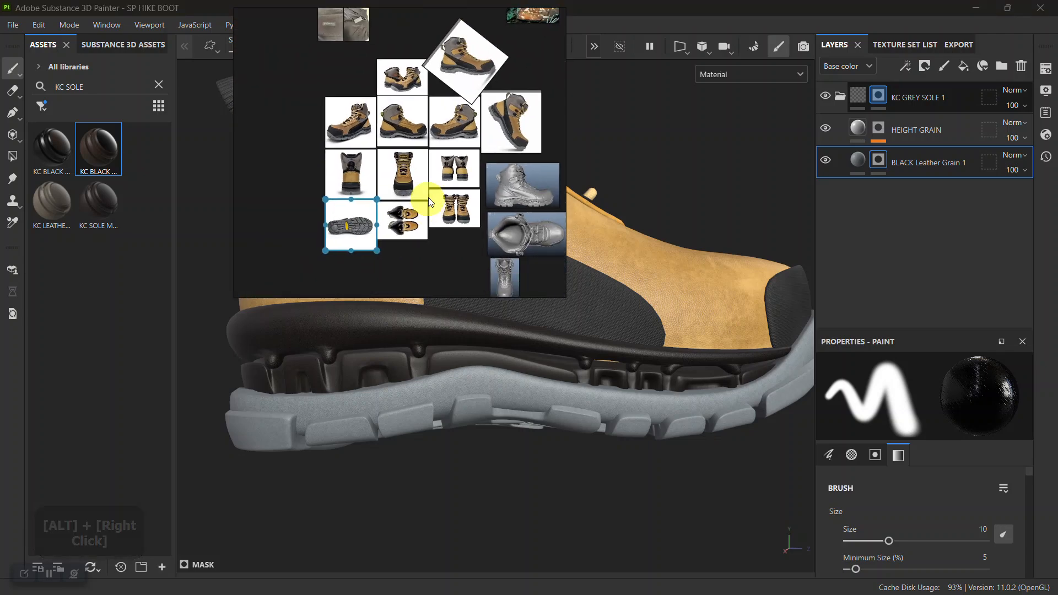
scroll(353, 232, "up", 8)
scroll(419, 168, "up", 6)
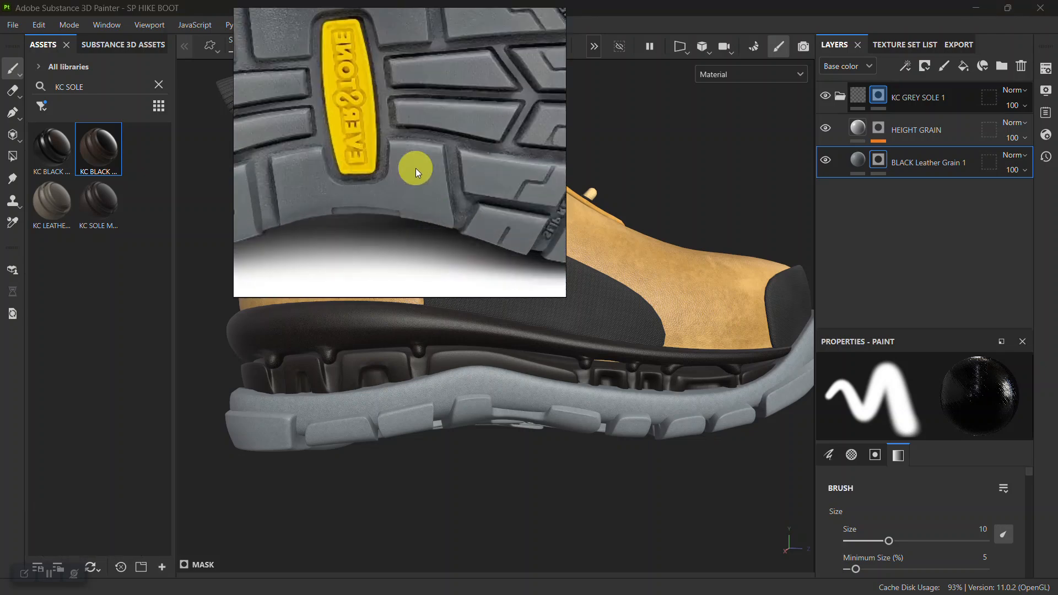
middle_click_drag(405, 187, 413, 166)
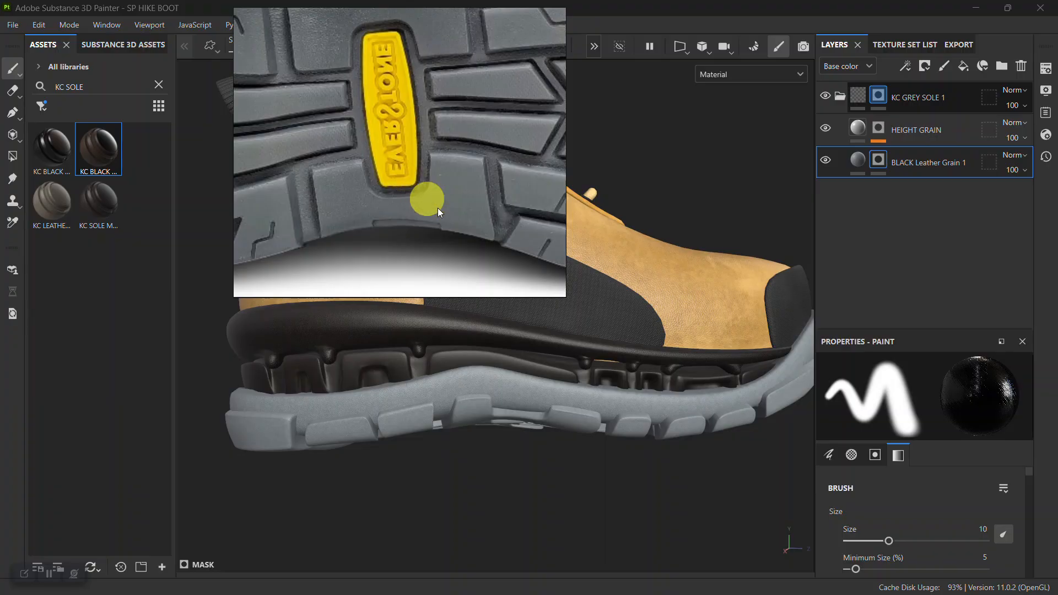
Collapse the KC GREY SOLE 1 folder and copy the YELLOW Plastic Glossy 1 folder from the tongue label's texture set.
left_click(839, 96)
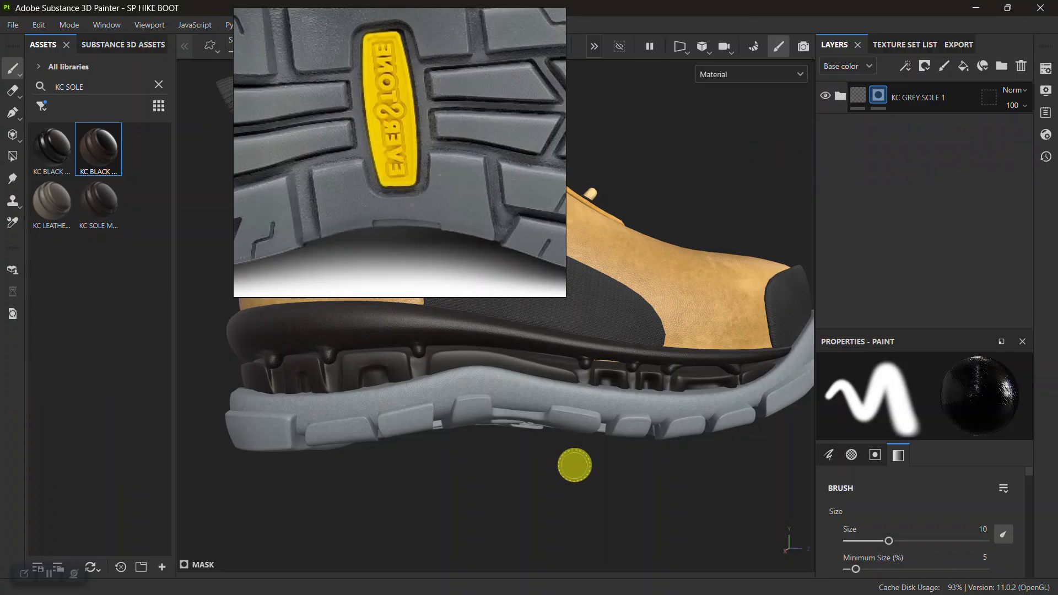
right_click_drag(571, 460, 491, 352, "alt")
right_click_drag(617, 309, 576, 220, "alt")
right_click_drag(478, 195, 373, 223)
left_click_drag(703, 285, 573, 284, "alt")
middle_click_drag(617, 300, 608, 320, "alt")
left_click_drag(608, 320, 614, 354, "alt")
right_click_drag(614, 354, 633, 358, "alt")
left_click_drag(633, 359, 585, 335, "alt")
middle_click_drag(585, 335, 626, 373, "alt")
right_click_drag(626, 373, 600, 306, "alt")
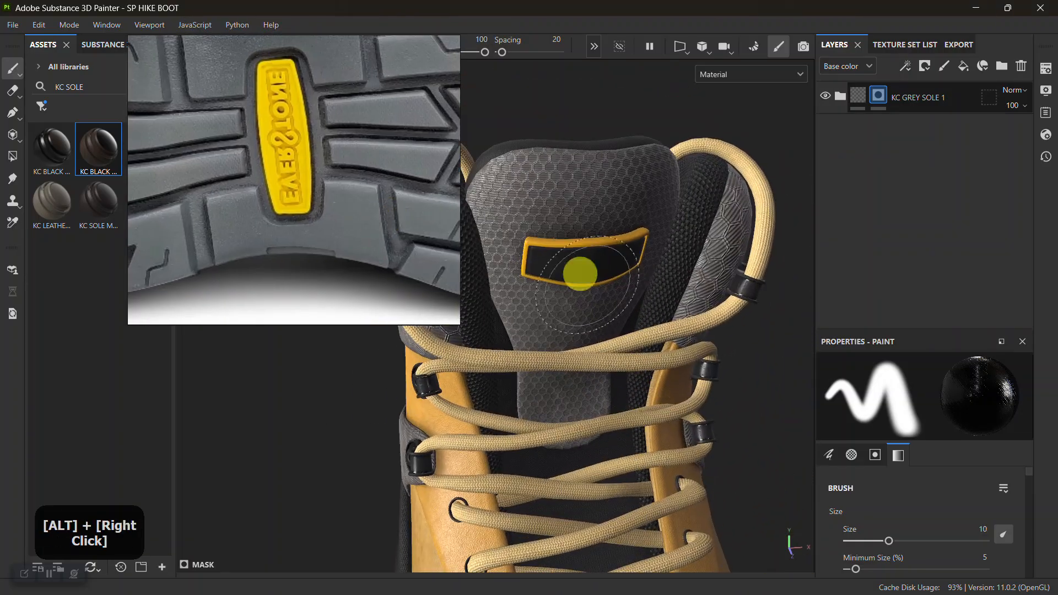
left_click_drag(597, 319, 606, 270, "alt")
mouse_move(607, 271)
right_mouse_down("shift")
mouse_move(632, 267)
mouse_move(578, 368)
mouse_move(585, 249)
right_mouse_up("shift")
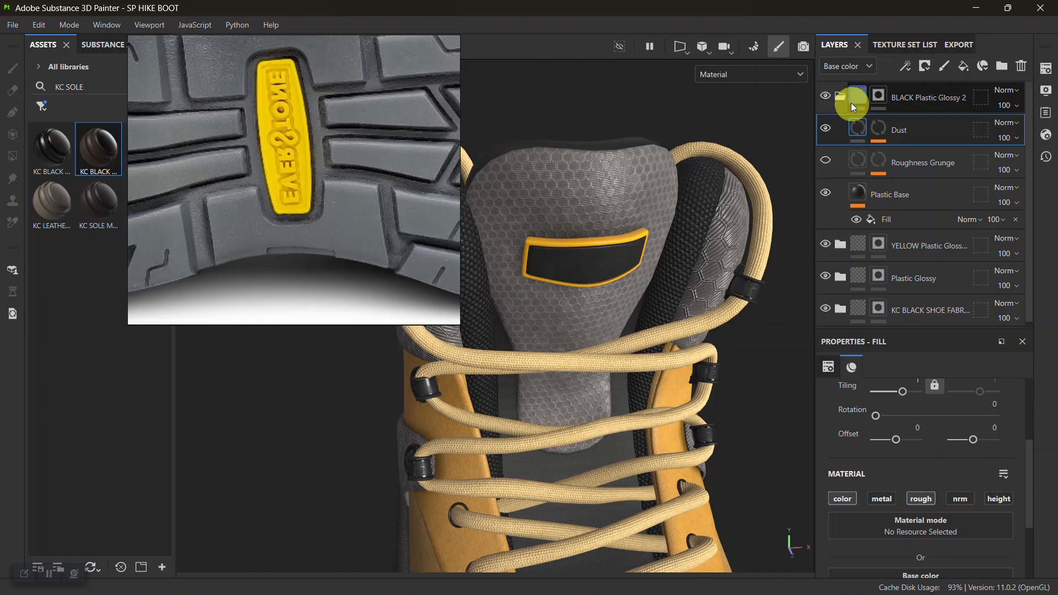
left_click(840, 97)
left_click(906, 130)
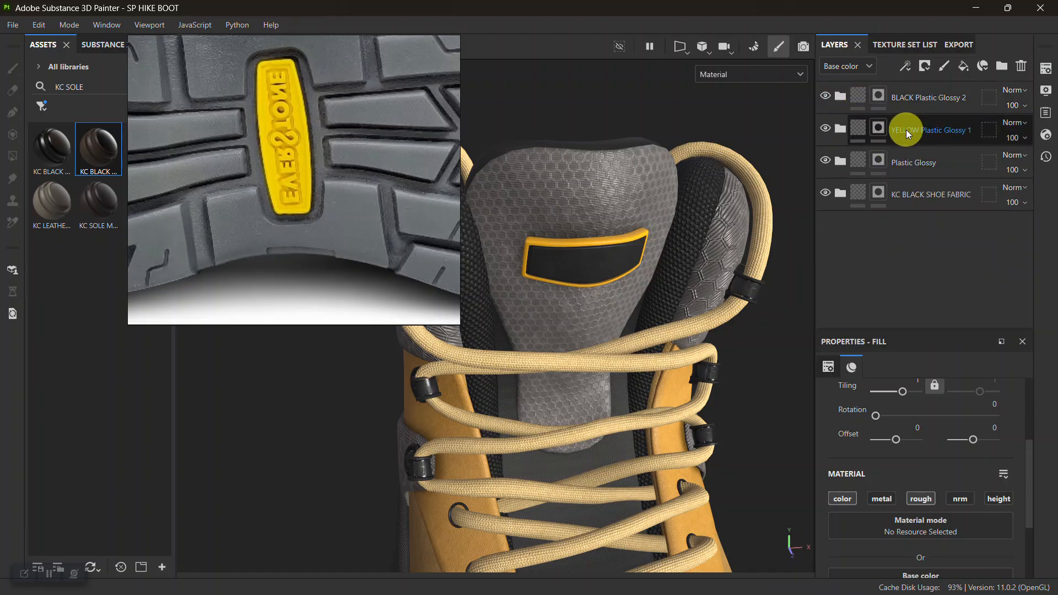
key("ctrl+c")
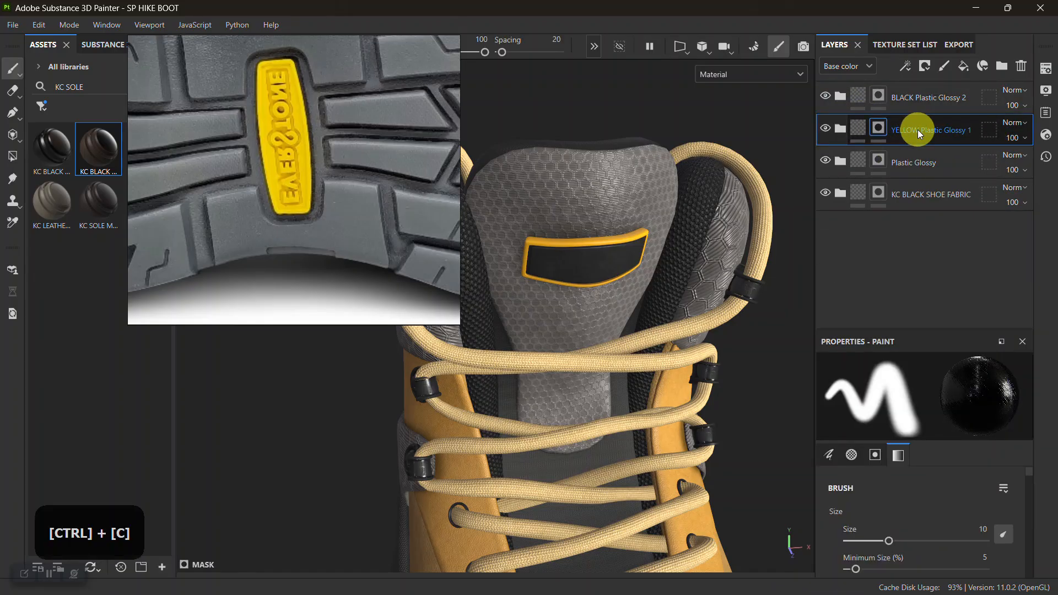
Paste the YELLOW Plastic Glossy 1 folder above KC GREY SOLE 1 in the sole tread texture set.
middle_click_drag(678, 307, 652, 257, "alt")
right_click_drag(651, 258, 642, 259, "alt")
mouse_move(643, 259)
left_mouse_down("alt")
mouse_move(699, 331)
mouse_move(633, 265)
left_mouse_up("alt")
middle_click_drag(633, 264, 633, 302, "alt")
right_click_drag(633, 303, 634, 280, "alt")
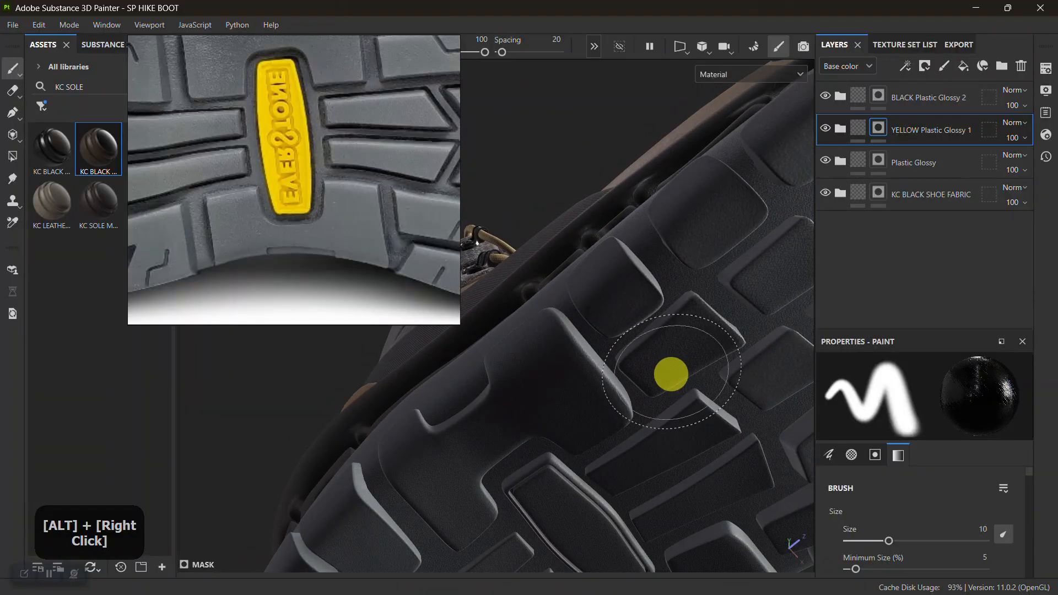
right_click(671, 366, "ctrl+alt")
right_click_drag(716, 352, 655, 417, "shift")
left_click(840, 95)
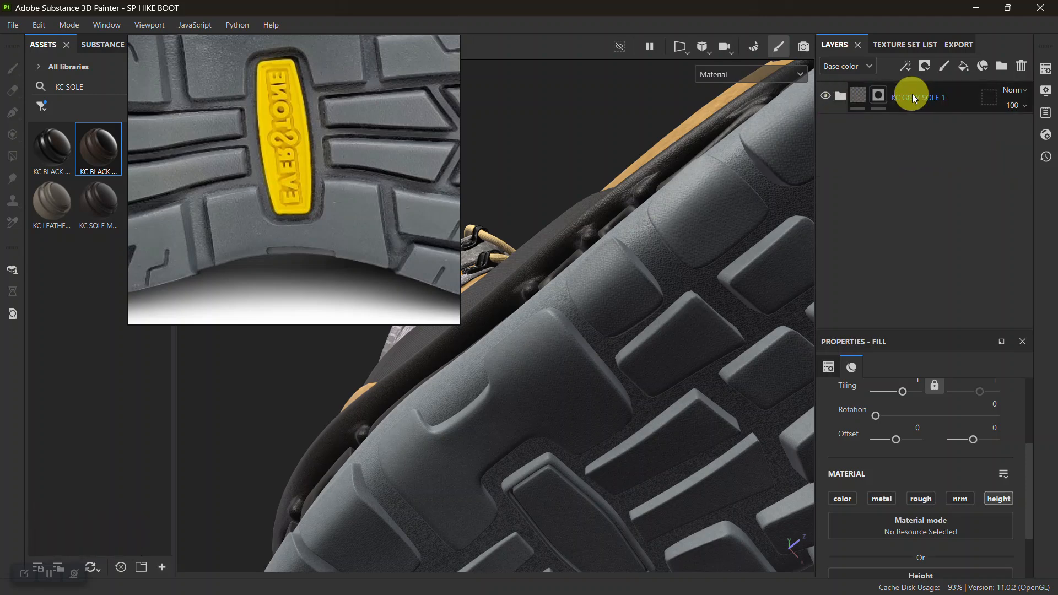
left_click(938, 99)
key("ctrl+v")
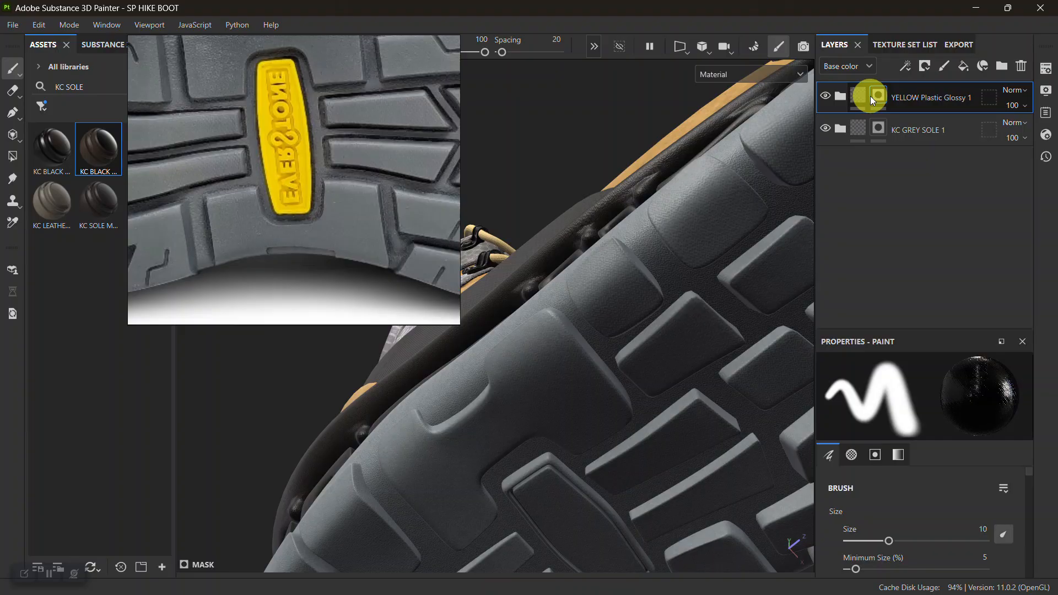
Clear the mask of the pasted YELLOW Plastic Glossy 1 folder and fill the sole's central logo plate white with Polygon Fill.
right_click(884, 96)
left_click(901, 32)
left_click(13, 156)
middle_click(523, 410, "alt")
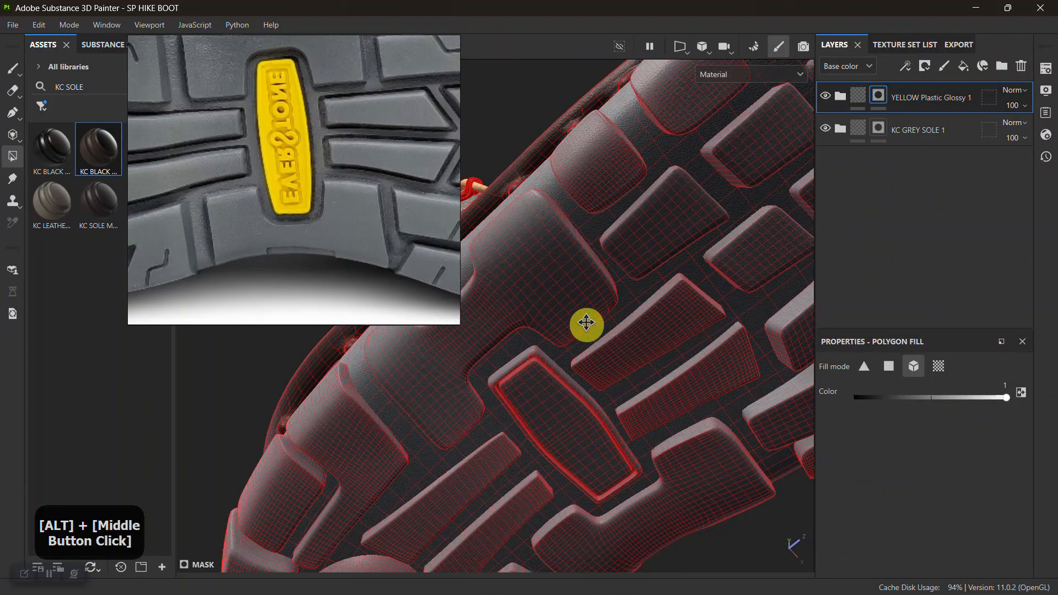
left_click(594, 434)
left_click(259, 245)
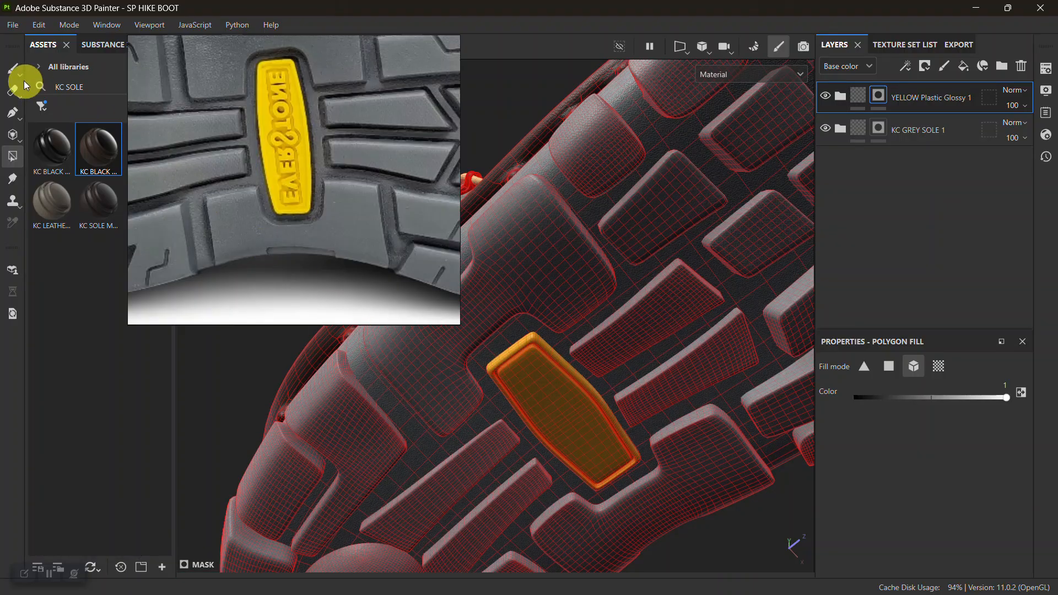
key("1")
Examine the yellow logo plate on the sole and the overall look of both boots from several angles.
right_click_drag(623, 432, 534, 341, "alt")
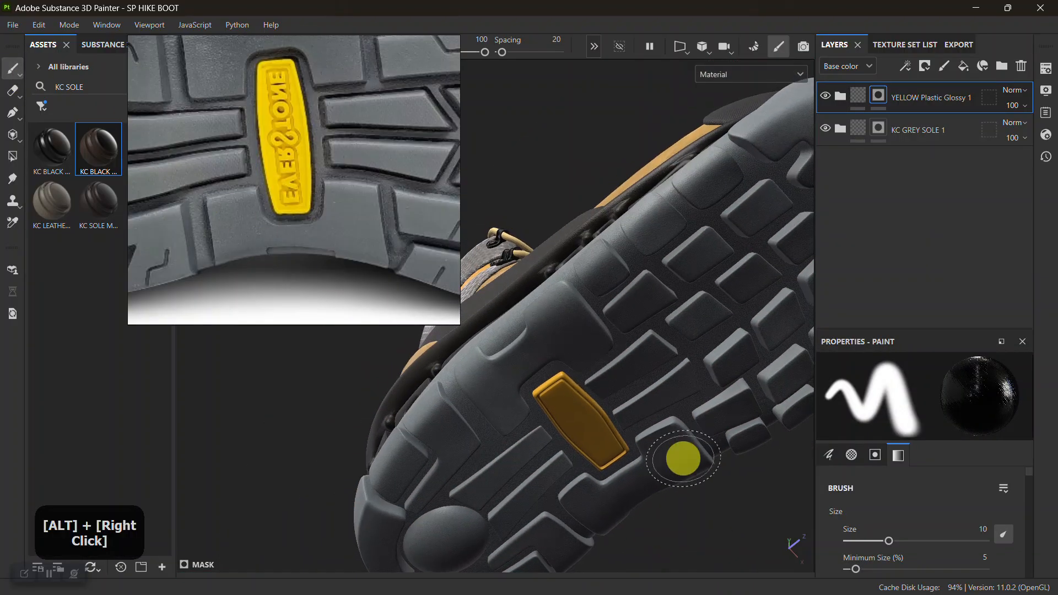
right_click_drag(683, 461, 571, 329, "alt")
mouse_move(571, 328)
left_mouse_down("alt")
mouse_move(633, 401)
mouse_move(595, 458)
left_mouse_up("alt")
middle_click_drag(596, 427, 604, 484, "alt")
right_click_drag(605, 484, 559, 386, "alt")
left_click_drag(560, 386, 572, 353, "alt")
middle_click_drag(571, 352, 588, 385, "alt")
left_click_drag(313, 238, 246, 211)
right_click_drag(562, 389, 560, 432, "alt")
left_click_drag(560, 432, 592, 432, "alt")
middle_click_drag(592, 432, 519, 420, "alt")
right_click_drag(520, 420, 548, 420, "alt")
left_click_drag(548, 421, 619, 453, "alt")
right_click_drag(618, 454, 671, 588, "alt")
left_click_drag(671, 588, 602, 441, "alt")
right_click_drag(602, 442, 508, 405, "alt")
middle_click_drag(508, 405, 491, 406, "alt")
left_click_drag(491, 406, 550, 415, "alt")
right_click_drag(559, 416, 461, 309, "alt")
left_click_drag(461, 309, 534, 498, "alt")
middle_click_drag(534, 498, 551, 417, "alt")
right_click_drag(552, 417, 581, 424, "alt")
middle_click_drag(581, 425, 562, 465, "alt")
left_click_drag(562, 465, 604, 470, "alt")
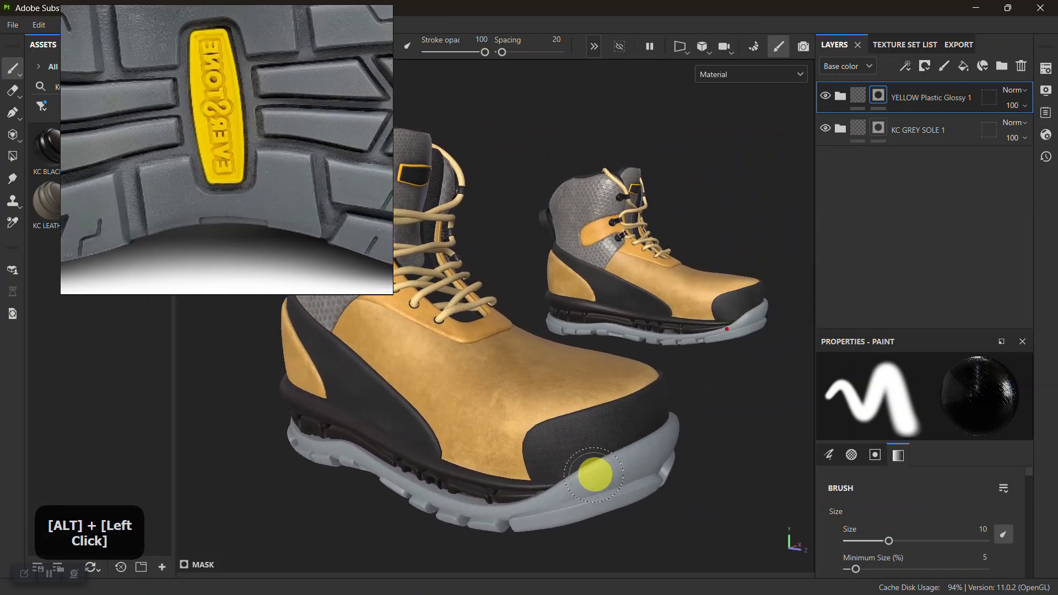
middle_click_drag(604, 470, 604, 427, "alt")
right_click_drag(604, 427, 595, 487, "alt")
middle_click_drag(595, 487, 633, 439, "alt")
left_click_drag(633, 439, 529, 322, "alt")
right_click_drag(529, 322, 713, 508, "alt")
middle_click_drag(713, 508, 609, 465, "alt")
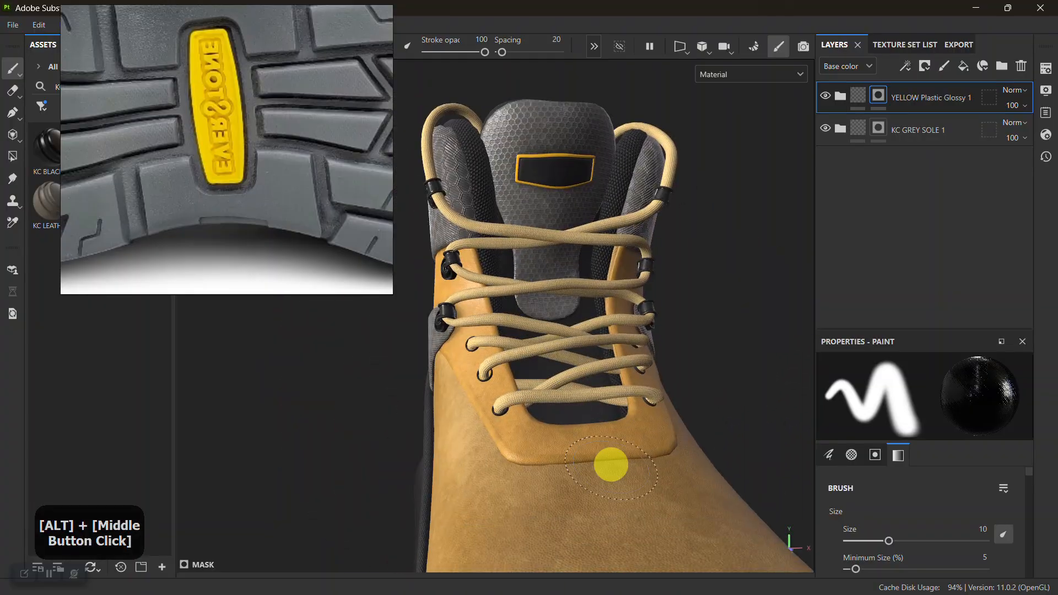
Examine the grey toe section up close and the full tread pattern from below.
right_click_drag(609, 465, 557, 373, "alt")
left_click_drag(557, 373, 616, 443, "alt")
middle_click_drag(616, 442, 572, 349, "alt")
mouse_move(571, 350)
left_mouse_down("alt")
mouse_move(562, 357)
mouse_move(638, 322)
mouse_move(500, 408)
left_mouse_up("alt")
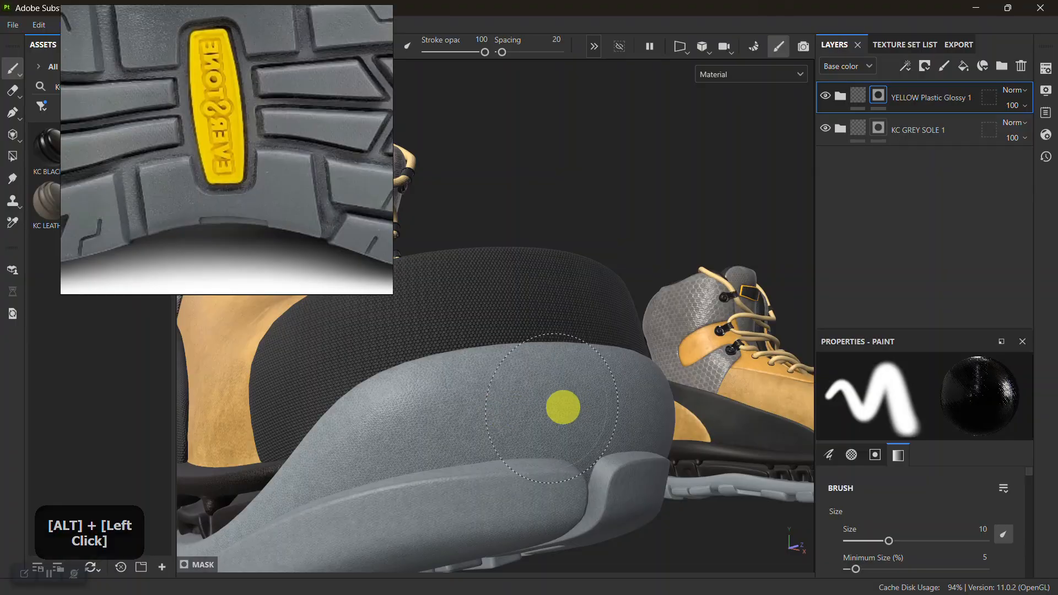
right_click_drag(525, 411, 590, 373, "alt")
middle_click_drag(590, 373, 649, 313, "alt")
middle_click_drag(562, 364, 631, 537, "alt")
left_click_drag(557, 381, 505, 447, "alt")
right_click_drag(562, 414, 545, 380, "alt")
middle_click_drag(546, 407, 531, 297, "alt")
left_click_drag(546, 397, 590, 275, "alt")
middle_click_drag(551, 424, 488, 371, "alt")
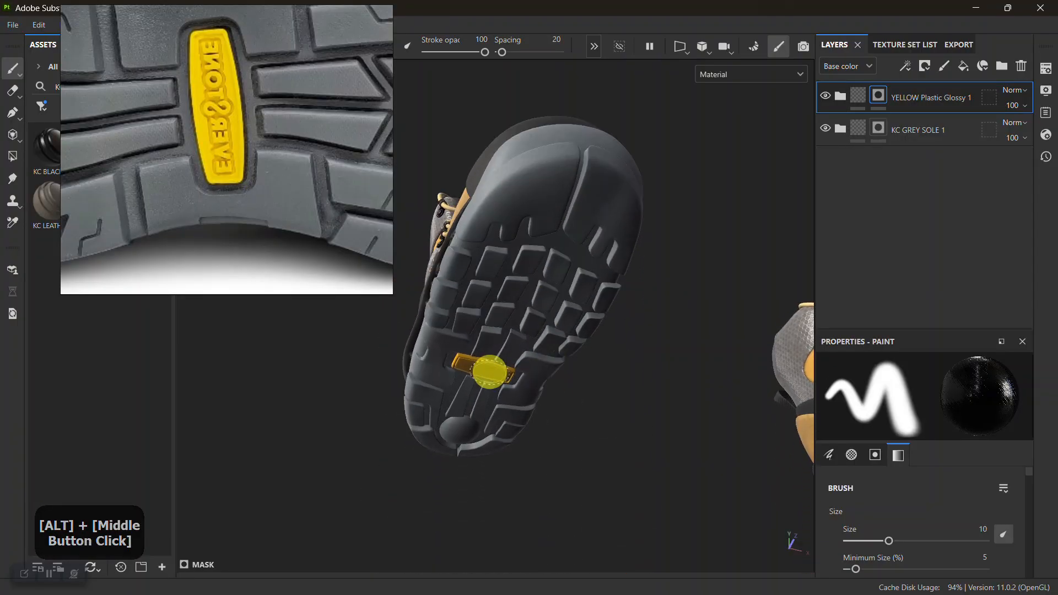
right_click_drag(489, 371, 527, 403, "alt")
left_click_drag(527, 404, 560, 328, "alt")
middle_click_drag(559, 328, 599, 362, "alt")
right_click_drag(599, 362, 536, 379, "shift")
middle_click_drag(535, 379, 558, 422, "alt")
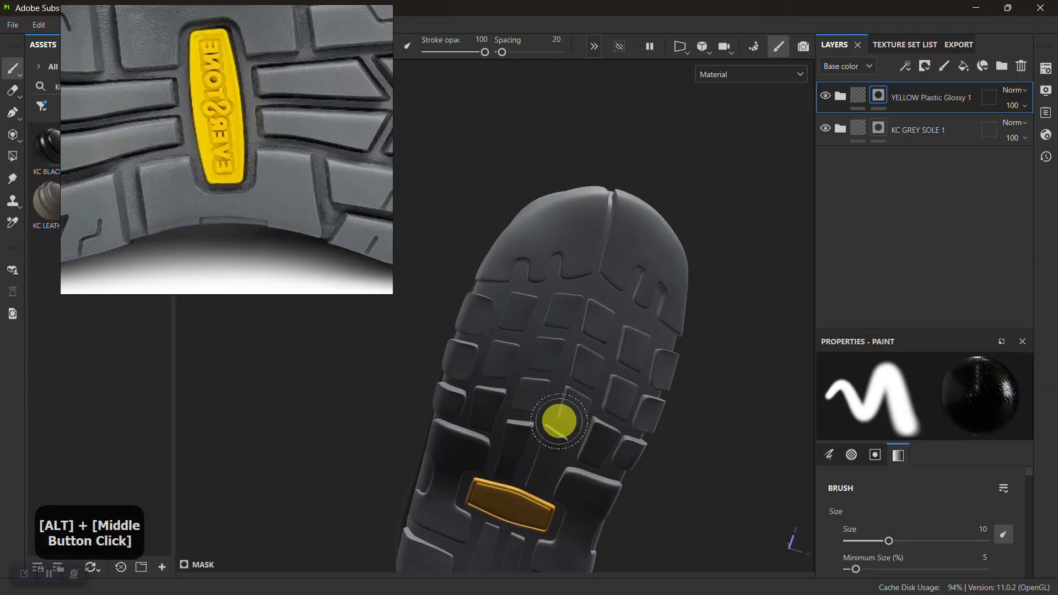
Study the toe tread details in the reference photo and review the textured boot from the side.
scroll(226, 179, "down", 7)
middle_click_drag(262, 227, 192, 232)
scroll(255, 197, "up", 5)
middle_click_drag(314, 172, 267, 189)
scroll(266, 189, "up", 2)
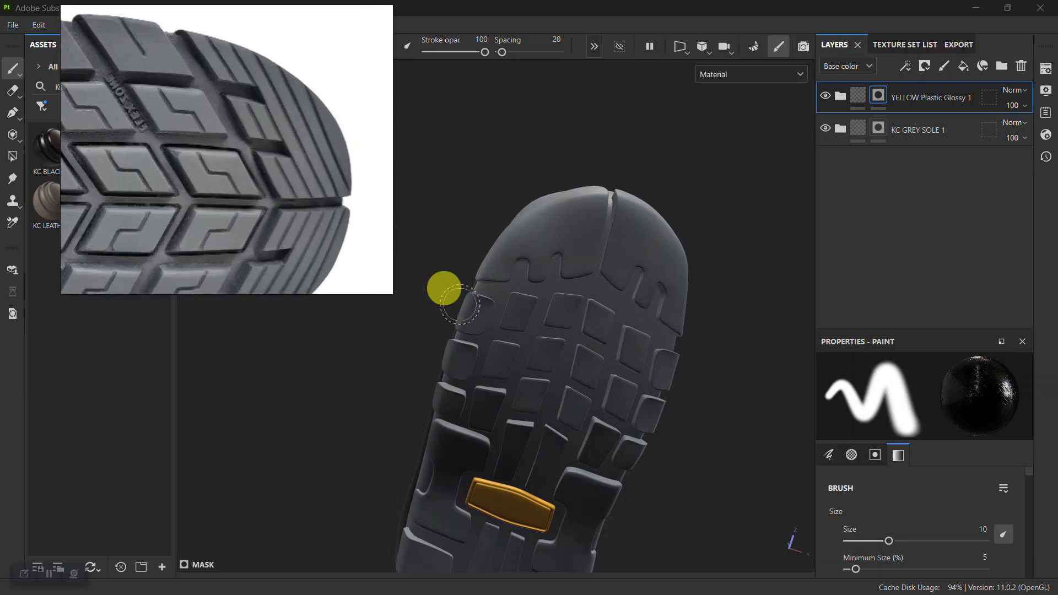
right_click_drag(407, 248, 539, 321, "alt")
left_click_drag(538, 321, 559, 377, "alt")
middle_click_drag(560, 378, 545, 427, "alt")
left_click_drag(545, 427, 600, 380, "alt")
middle_click_drag(600, 380, 645, 365, "alt")
right_click_drag(645, 364, 606, 393, "alt")
left_click_drag(606, 392, 673, 371, "alt")
right_click_drag(672, 371, 364, 315, "shift")
left_click_drag(667, 435, 701, 423, "alt")
middle_click_drag(700, 423, 661, 449, "alt")
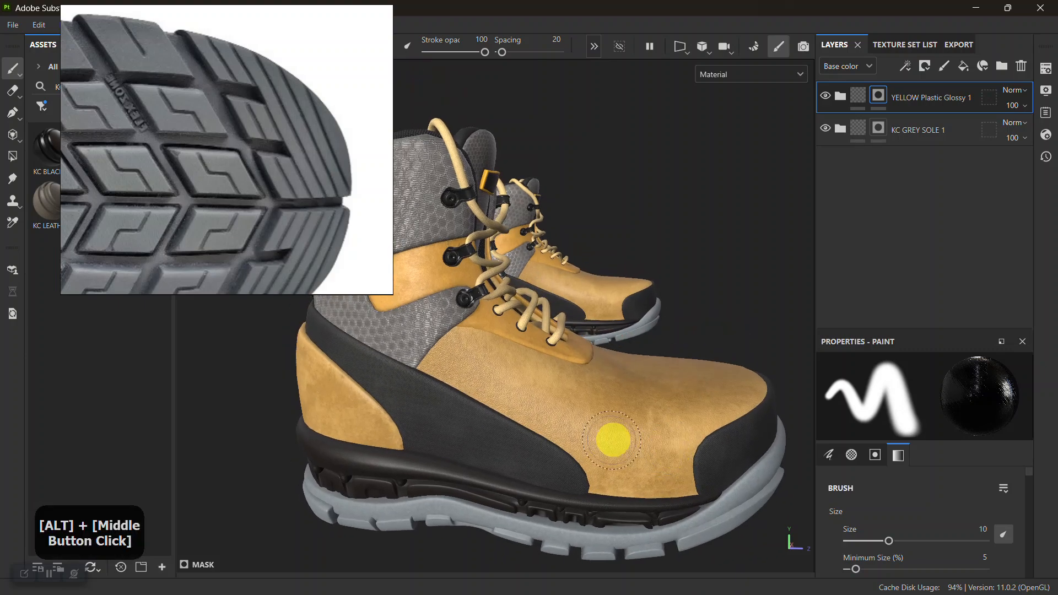
left_click_drag(661, 448, 586, 437, "alt")
middle_click_drag(611, 369, 622, 351, "alt")
left_click_drag(622, 351, 557, 433, "alt")
right_click_drag(615, 428, 569, 399, "alt")
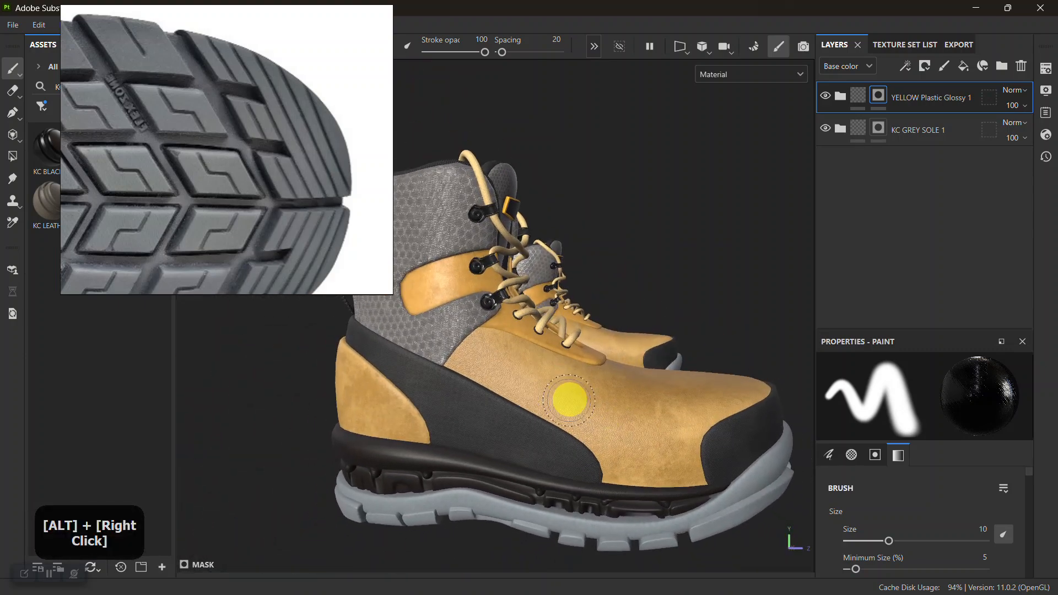